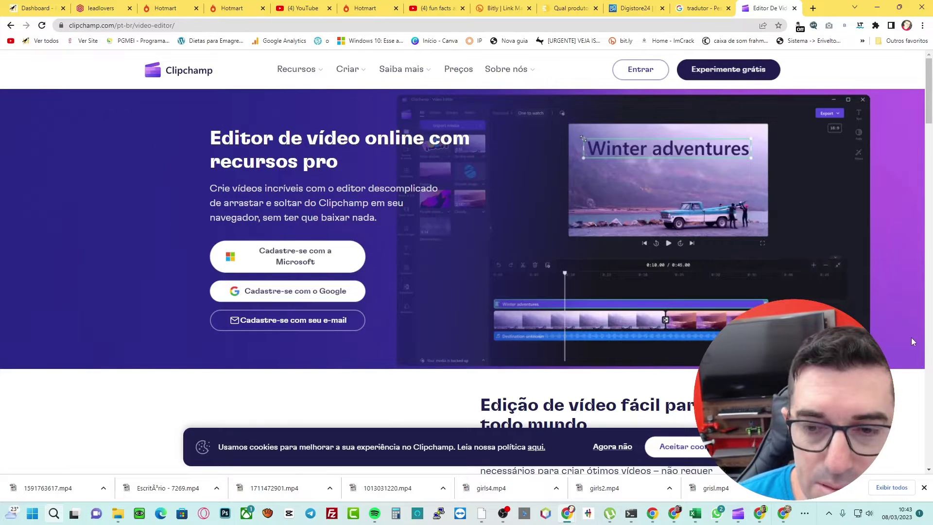
# Open the Microsoft Store and search it for "clipchamp".
pyautogui.click(32, 512)
pyautogui.write('lo')
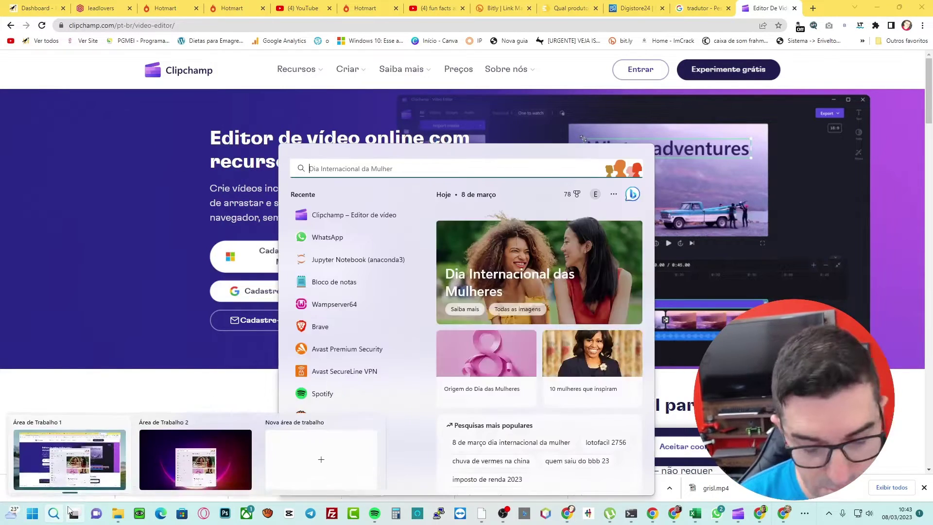
pyautogui.click(367, 243)
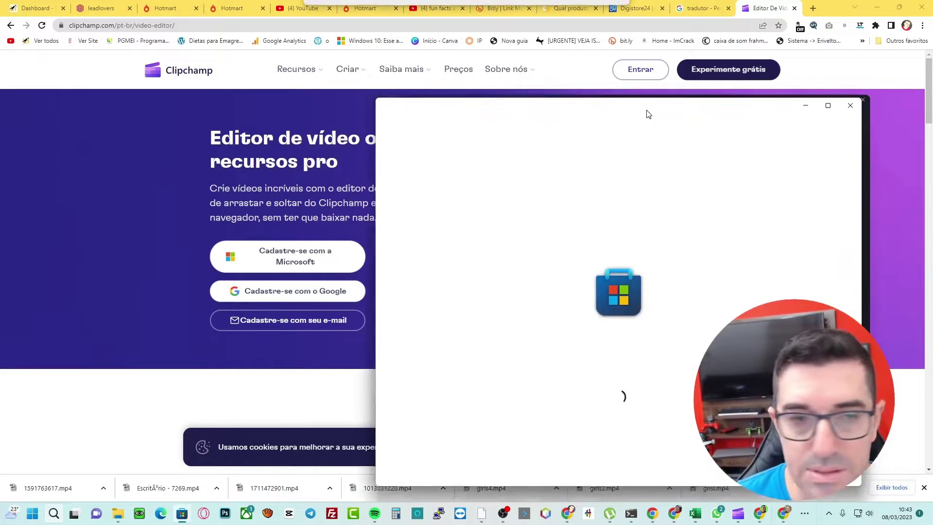
pyautogui.moveTo(646, 115); pyautogui.dragTo(381, 77)
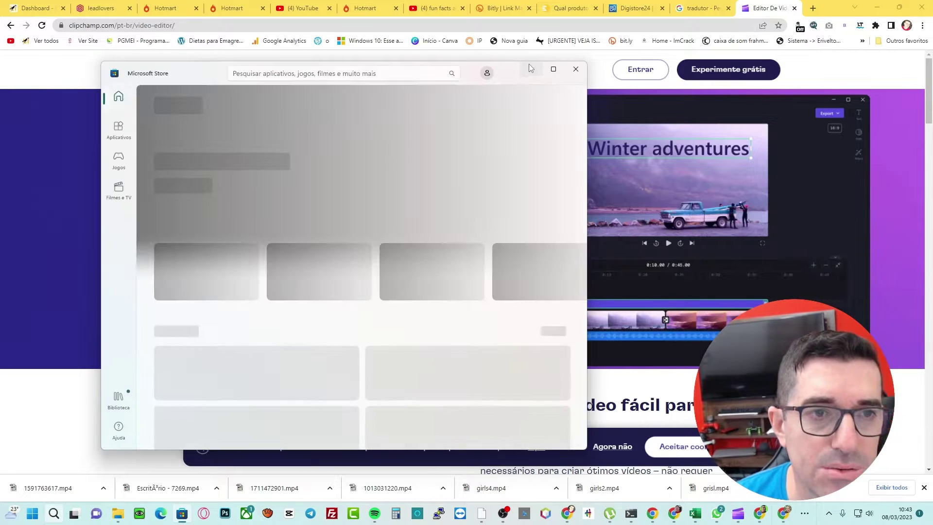
pyautogui.click(351, 73)
pyautogui.write('clipchamp')
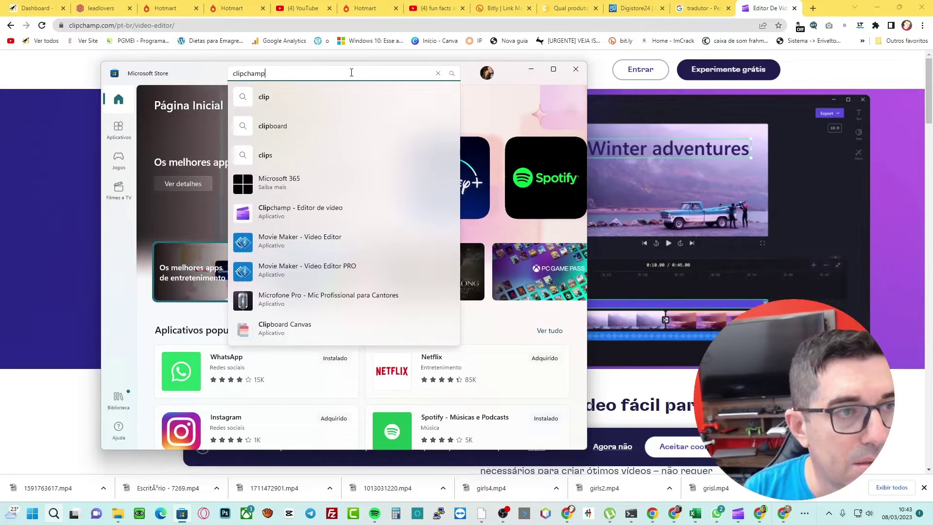
pyautogui.press('Return')
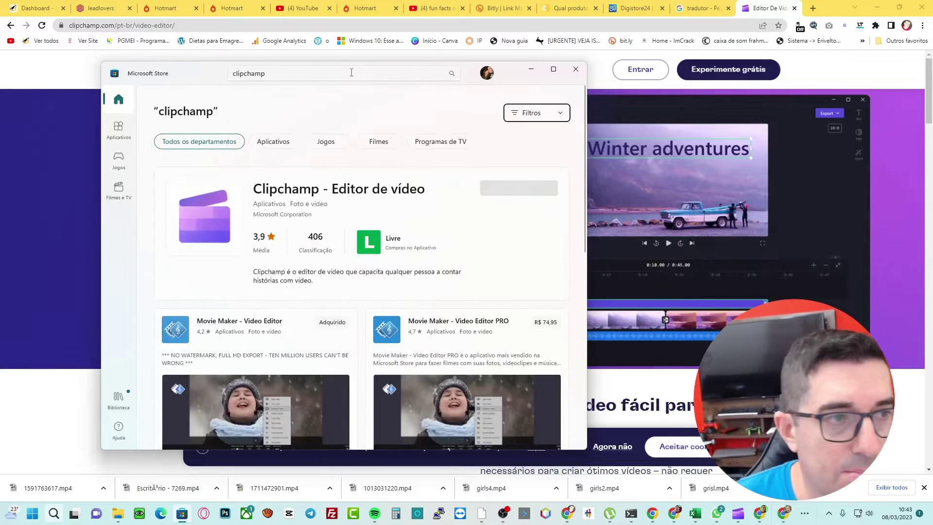
# Review the Clipchamp - Editor de vídeo listing and its option to open the app, then minimize the store window.
pyautogui.click(759, 4)
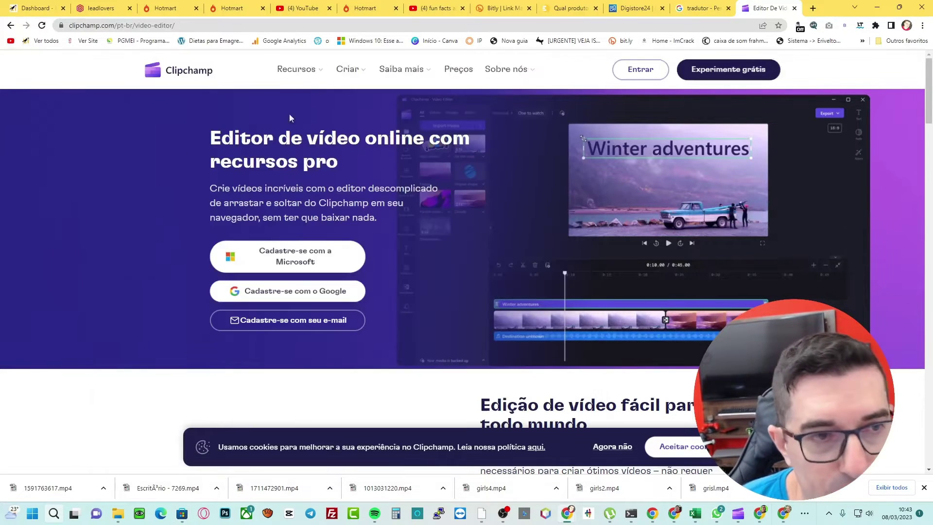
pyautogui.hotkey('alt', 'Tab')
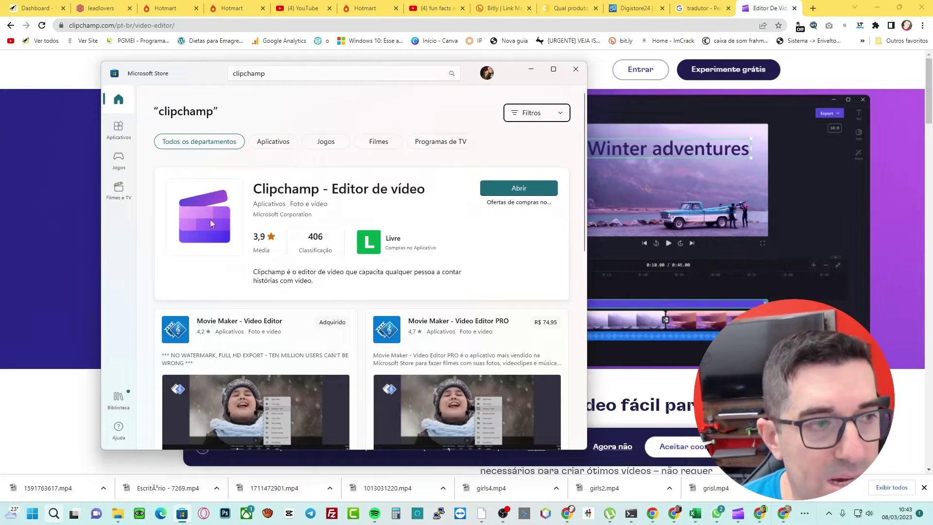
pyautogui.moveTo(473, 72); pyautogui.dragTo(524, 69)
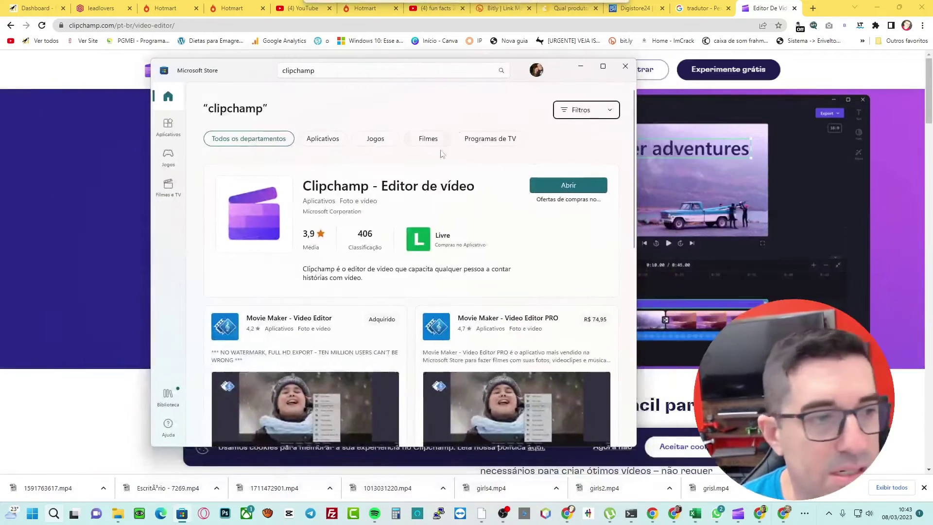
pyautogui.click(569, 189)
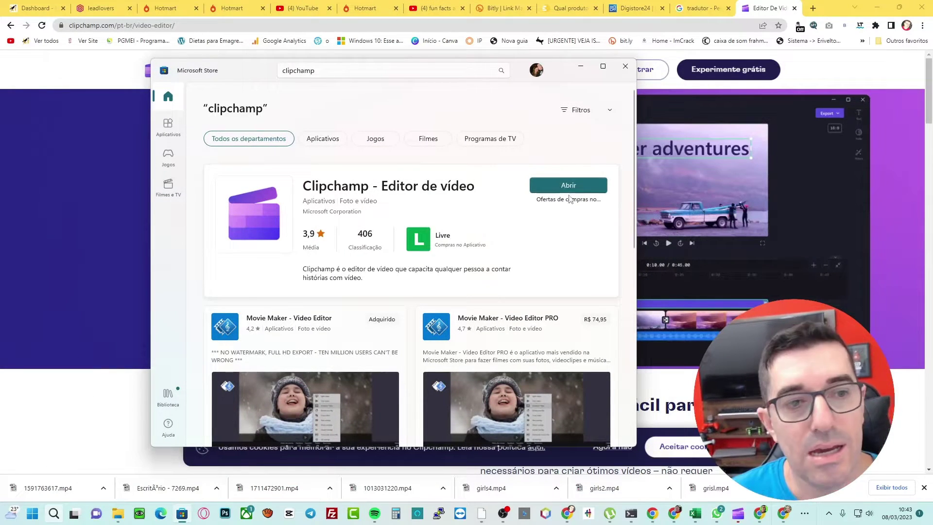
pyautogui.click(581, 70)
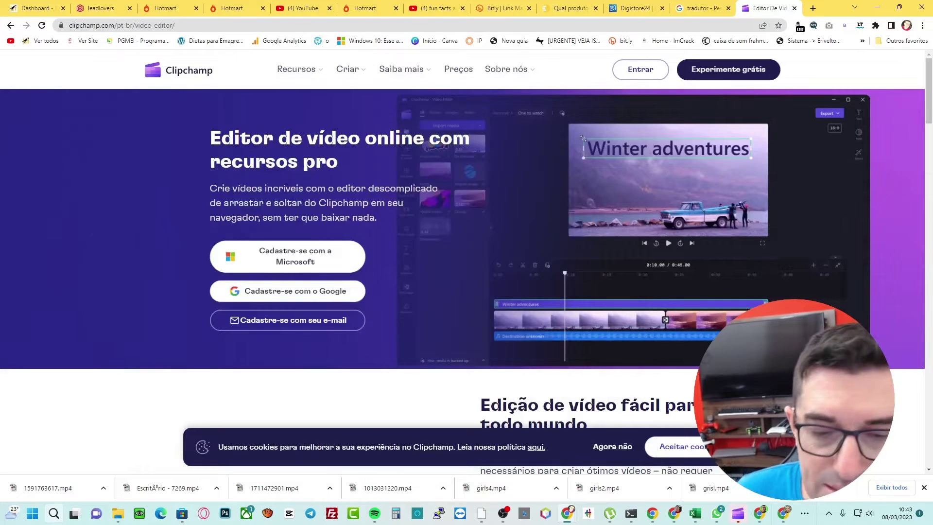
# Switch to the Clipchamp app, create a new video from scratch and set its aspect ratio to 9:16 portrait.
pyautogui.click(743, 521)
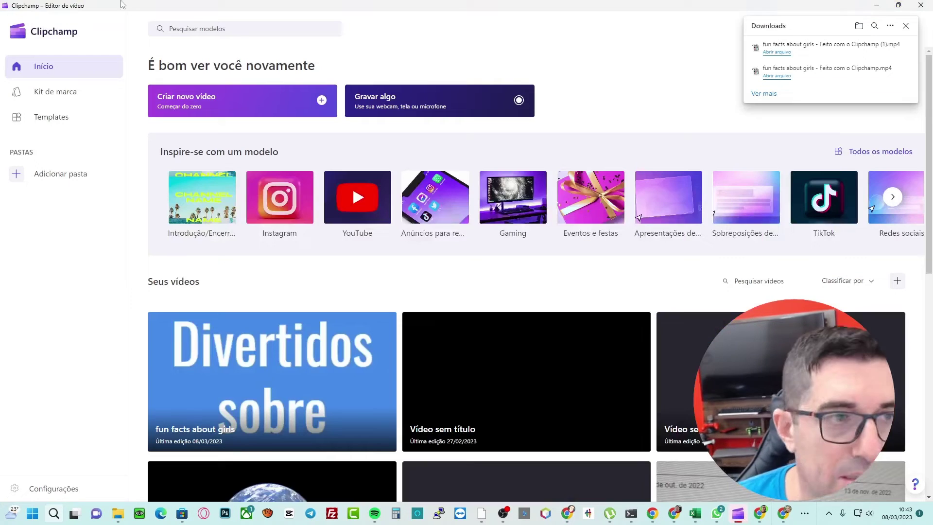
pyautogui.click(906, 26)
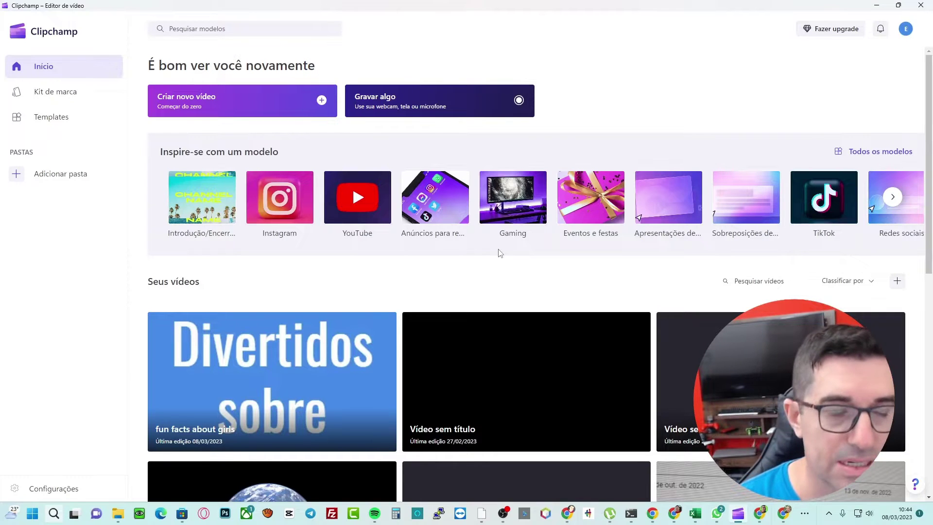
pyautogui.click(203, 106)
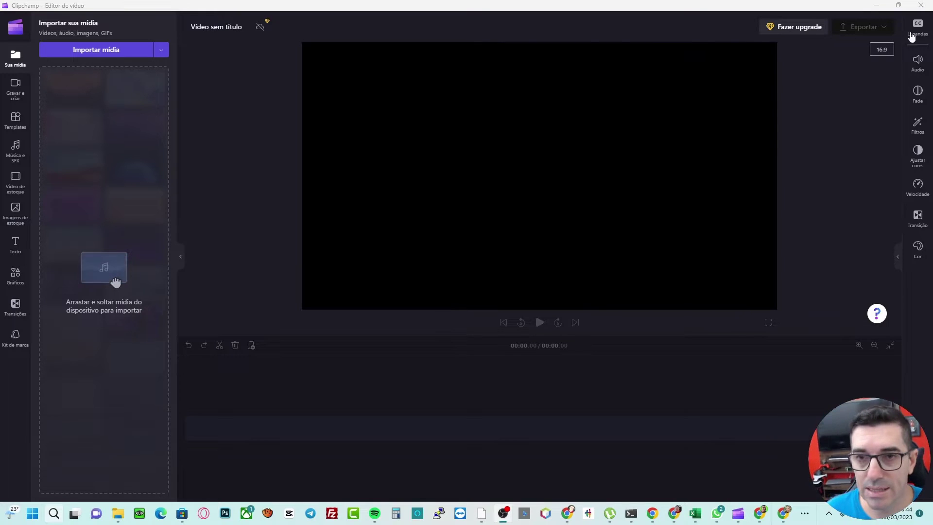
pyautogui.click(885, 52)
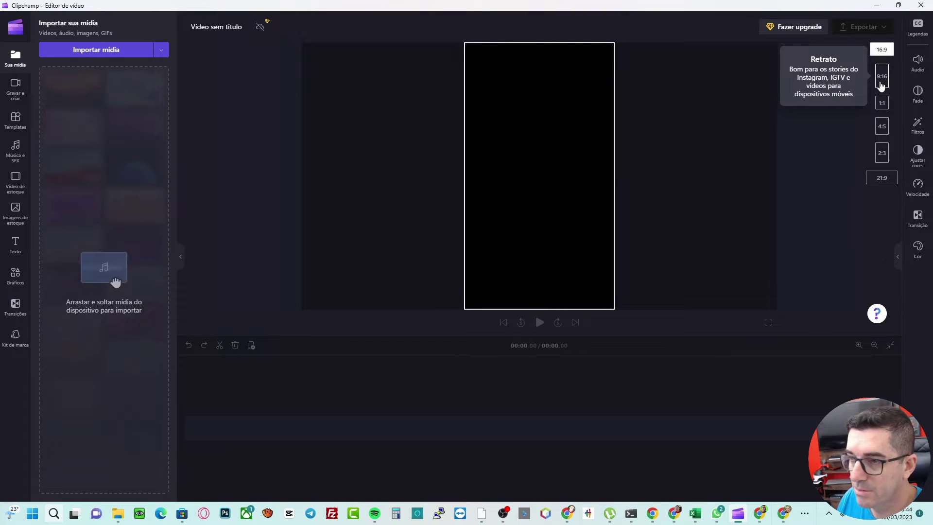
pyautogui.click(881, 85)
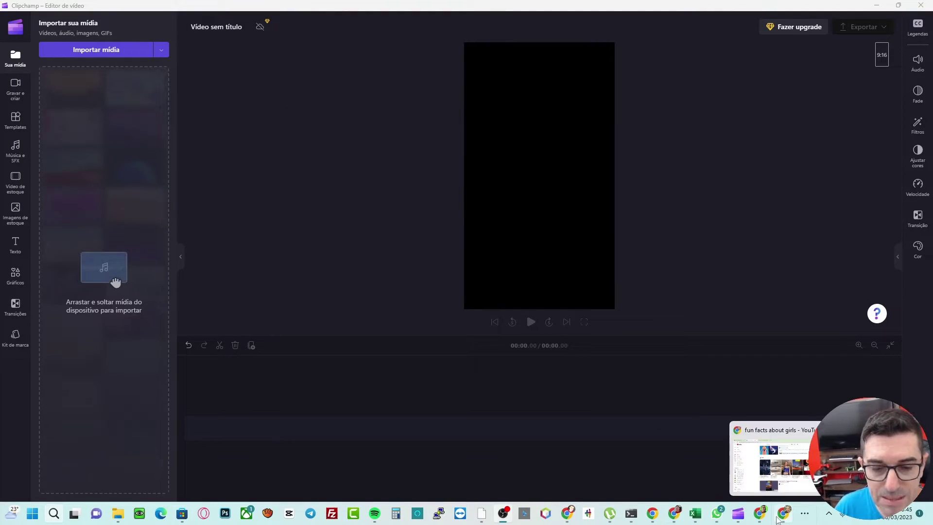
# Switch to Chrome and open the ChatGPT page chat.openai.com/chat in a new tab.
pyautogui.click(673, 513)
pyautogui.hotkey('ctrl', 't')
pyautogui.middleClick(273, 3)
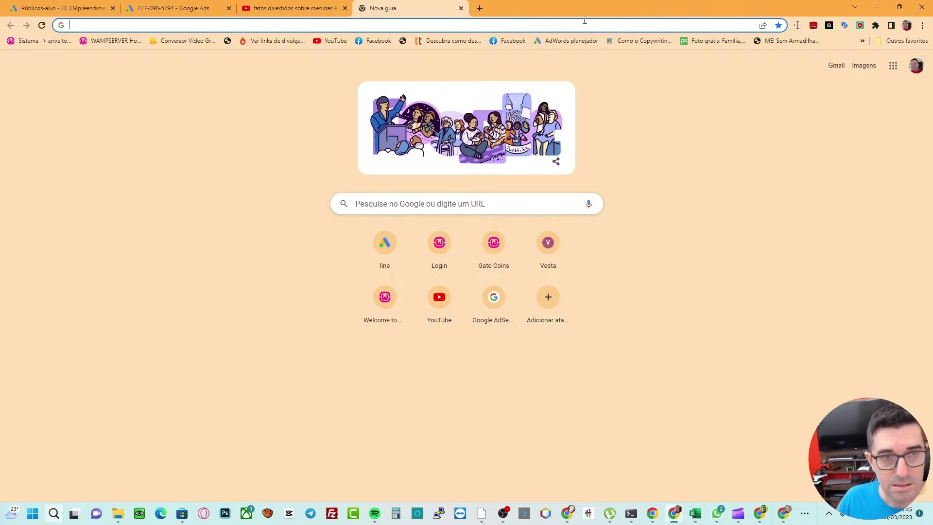
pyautogui.write('chatg')
pyautogui.press('BackSpace')
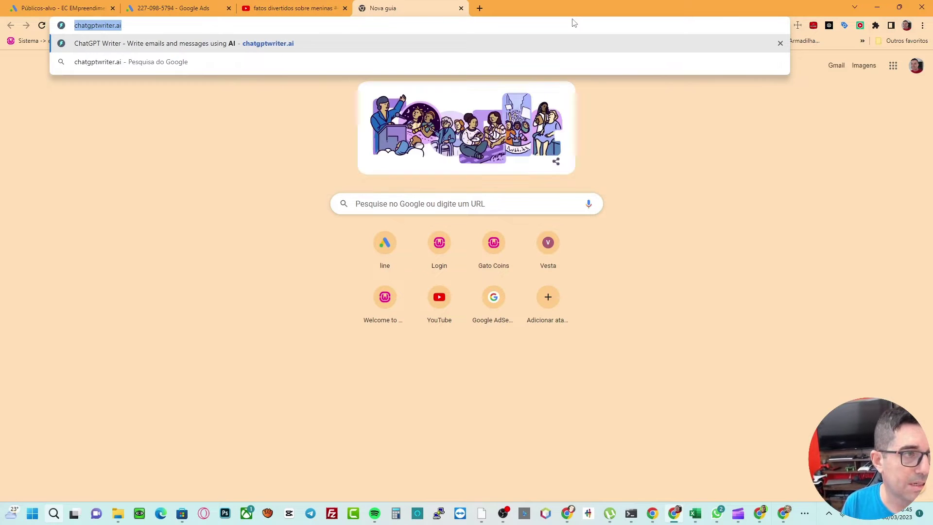
pyautogui.write('.')
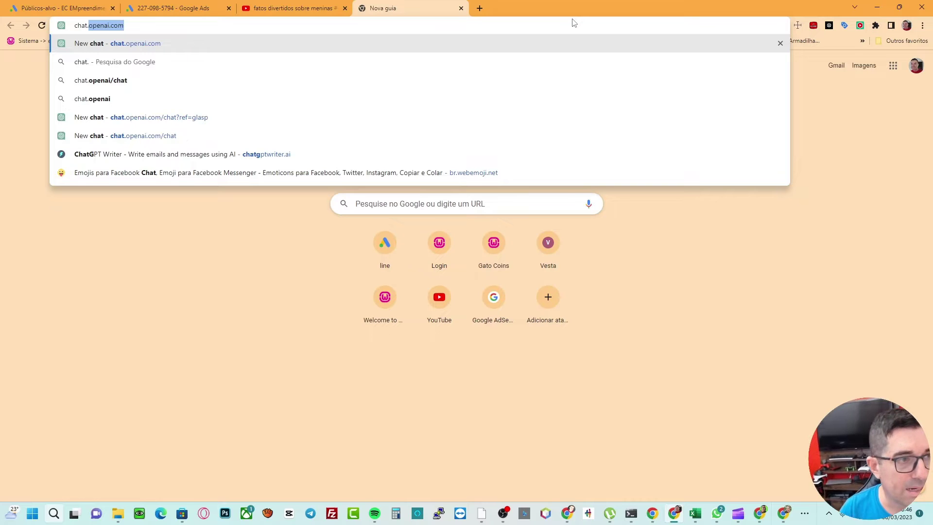
pyautogui.press('Down')
pyautogui.press('Down')
pyautogui.press('Down')
pyautogui.press('Down')
pyautogui.press('Down')
pyautogui.press('Return')
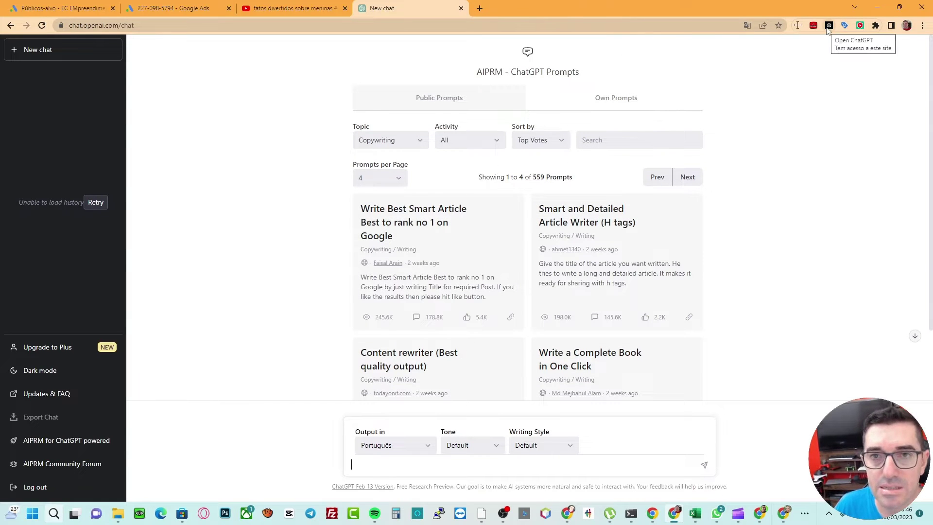
# Search Google for "airpm chat gpt" in a new tab and open the Chrome Web Store page of AIPRM for ChatGPT.
pyautogui.click(922, 26)
pyautogui.hotkey('ctrl', 't')
pyautogui.click(430, 212)
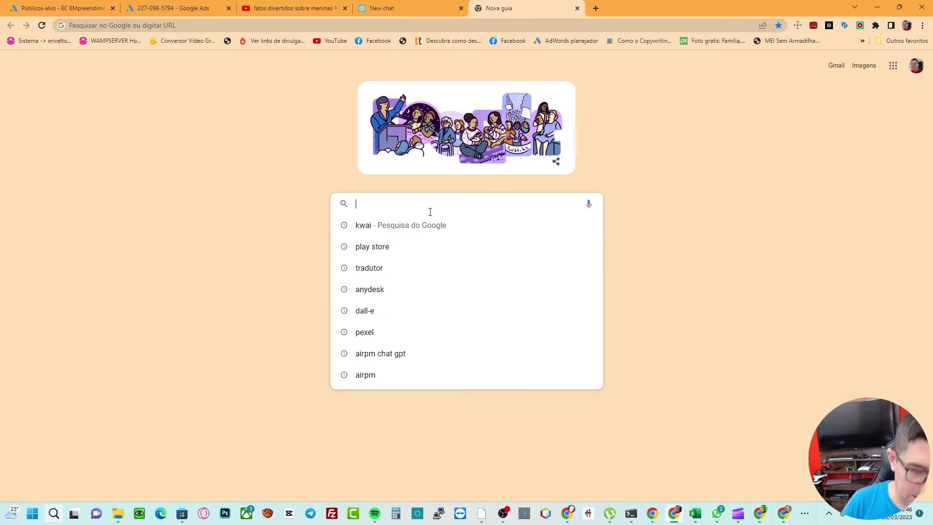
pyautogui.write('airp')
pyautogui.press('BackSpace')
pyautogui.write('rpm')
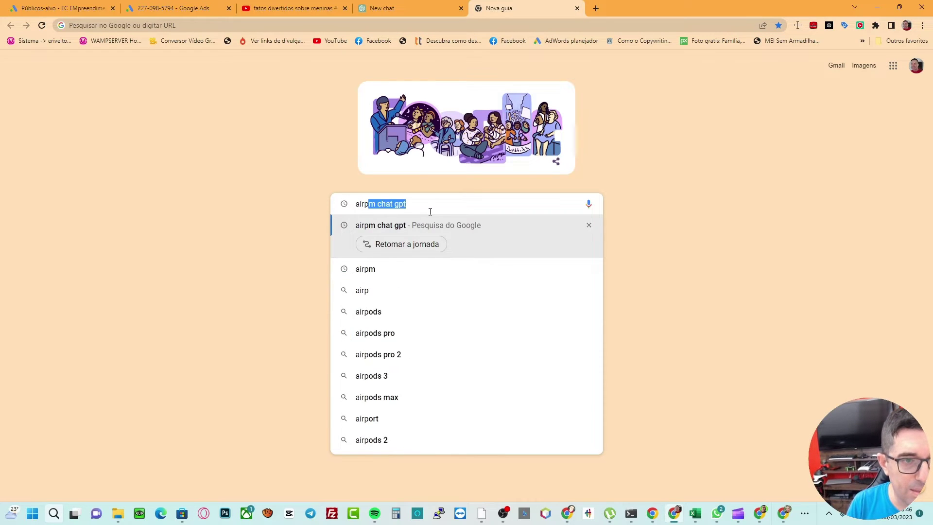
pyautogui.press('BackSpace')
pyautogui.press('BackSpace')
pyautogui.press('Down')
pyautogui.press('Return')
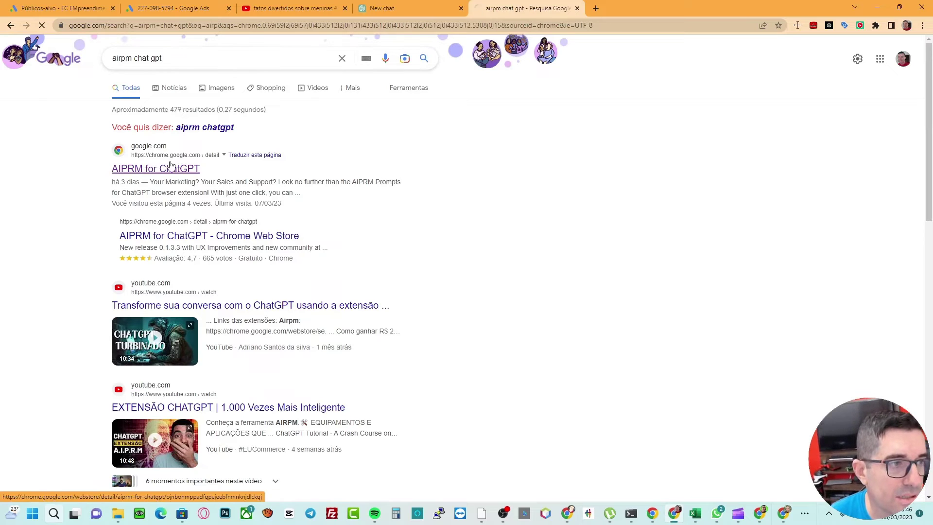
pyautogui.click(170, 168)
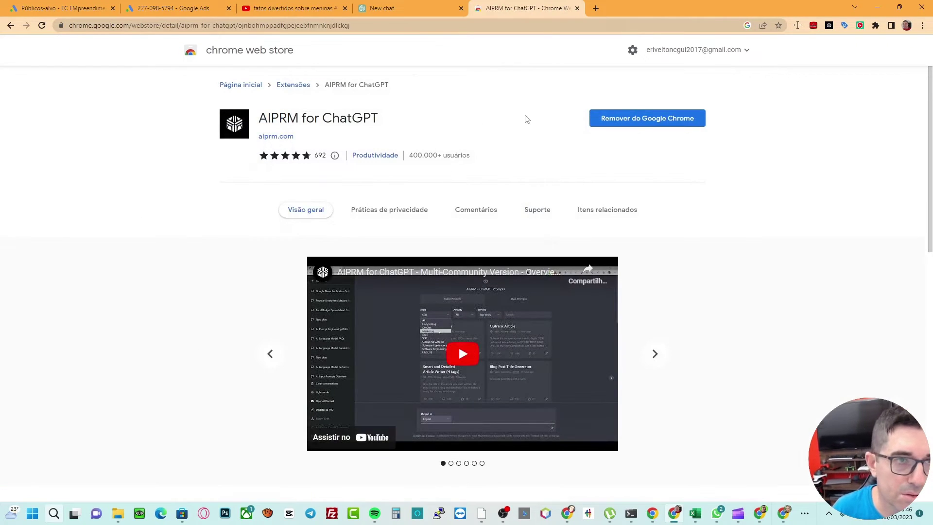
# Return to the ChatGPT page and choose Copywriting as the topic of the AIPRM public prompts.
pyautogui.click(386, 8)
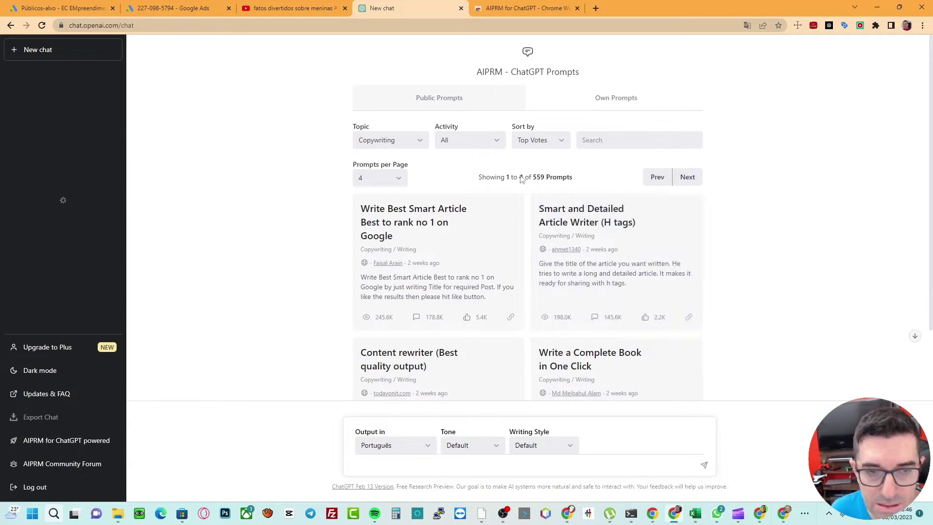
pyautogui.scroll(-2, 474, 216)
pyautogui.scroll(2, 479, 262)
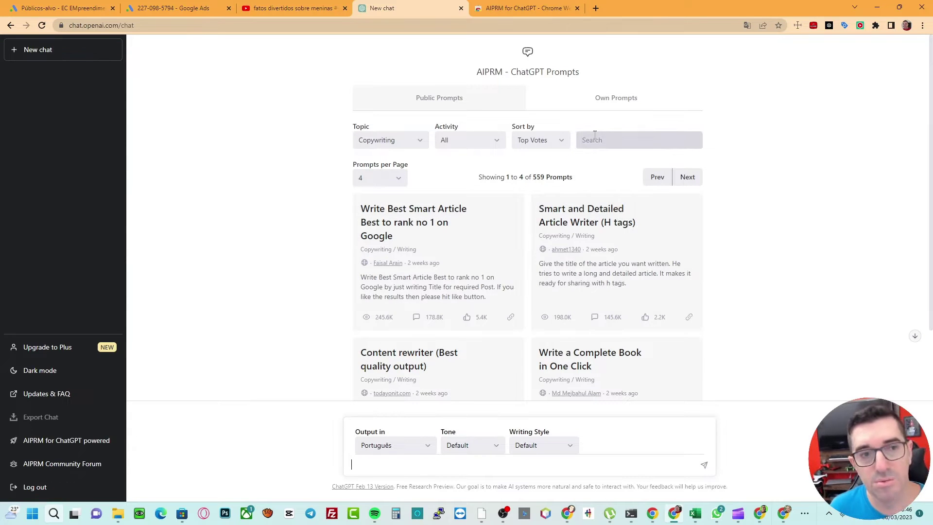
pyautogui.click(388, 139)
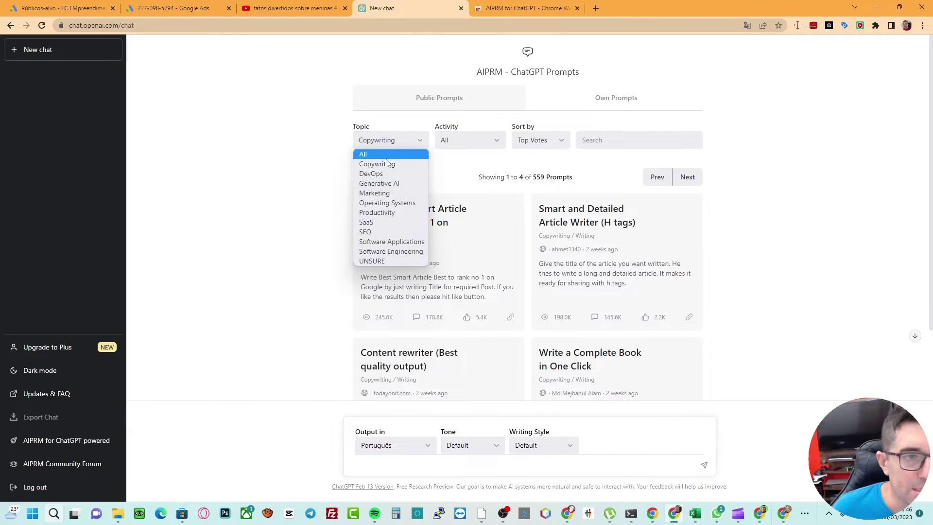
pyautogui.click(384, 165)
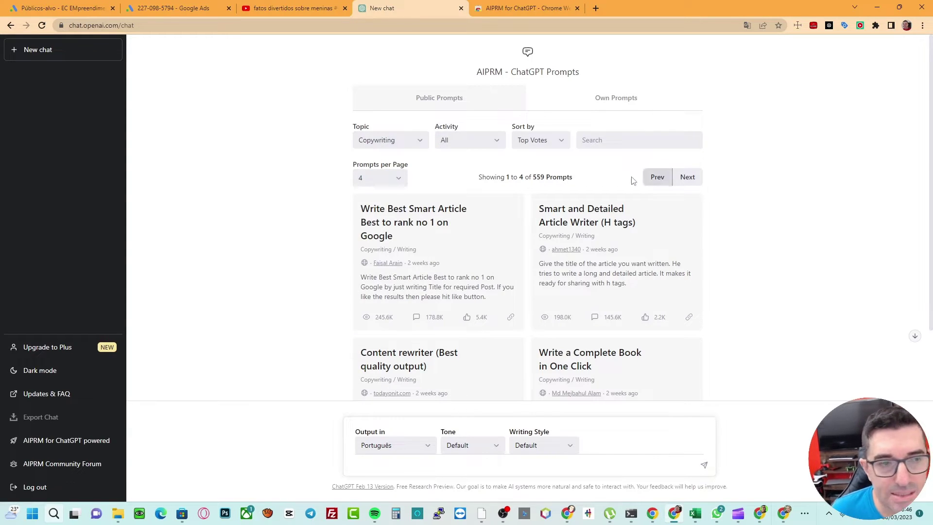
# Set the tone of the ChatGPT output to Humorous.
pyautogui.scroll(-2, 607, 195)
pyautogui.click(470, 451)
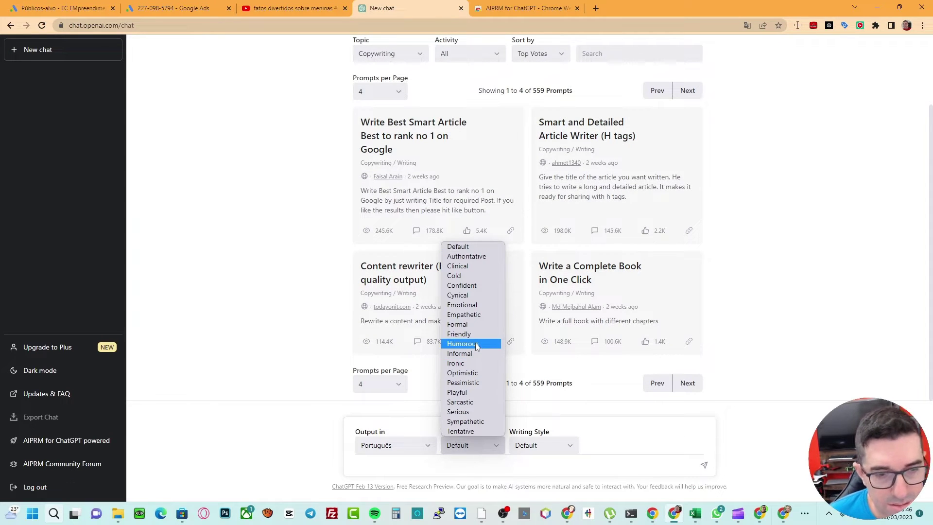
pyautogui.click(476, 344)
pyautogui.click(464, 448)
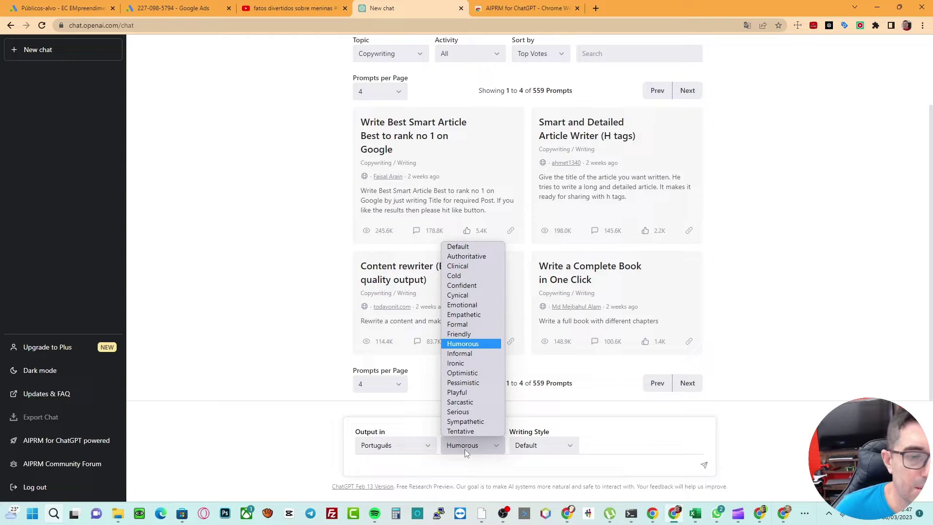
pyautogui.click(478, 345)
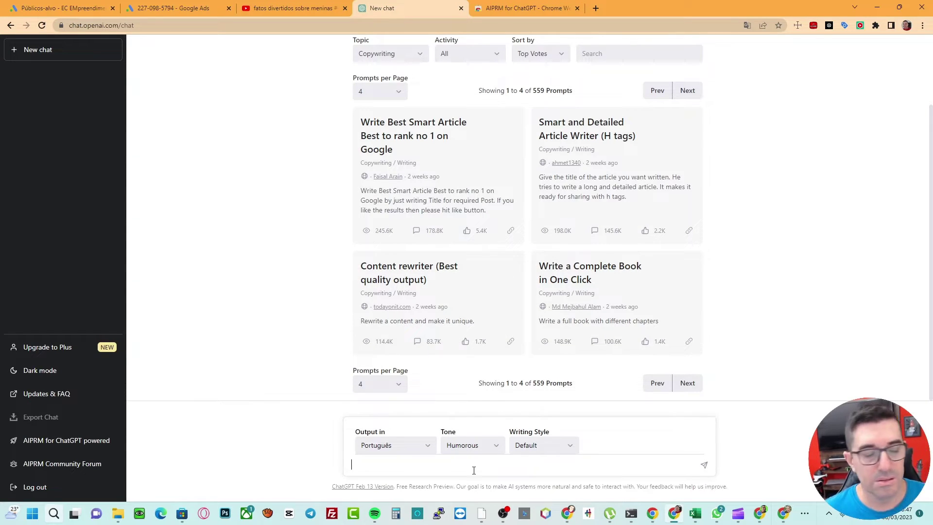
# Find a translator by searching Google for "tradutor" and translate "fatos divertidos sobre garotas" from Portuguese to English.
pyautogui.click(595, 8)
pyautogui.click(483, 208)
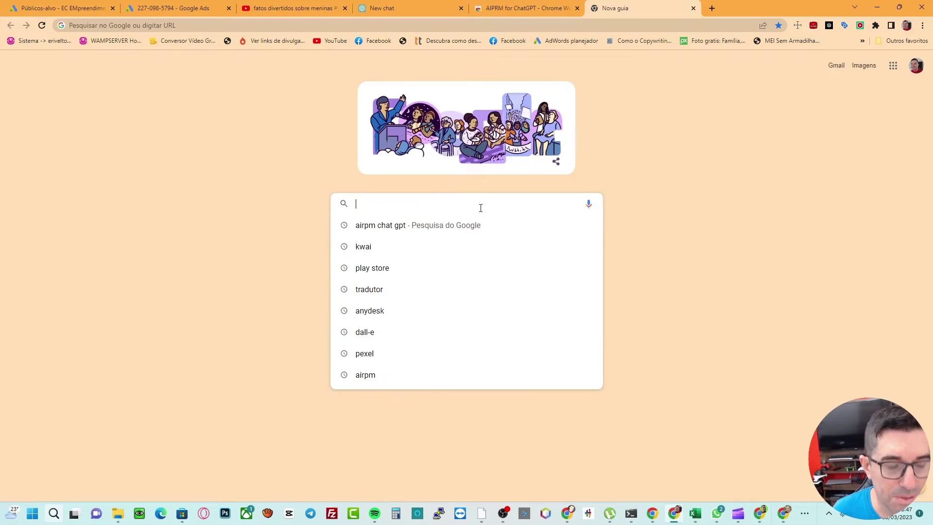
pyautogui.write('tradutor')
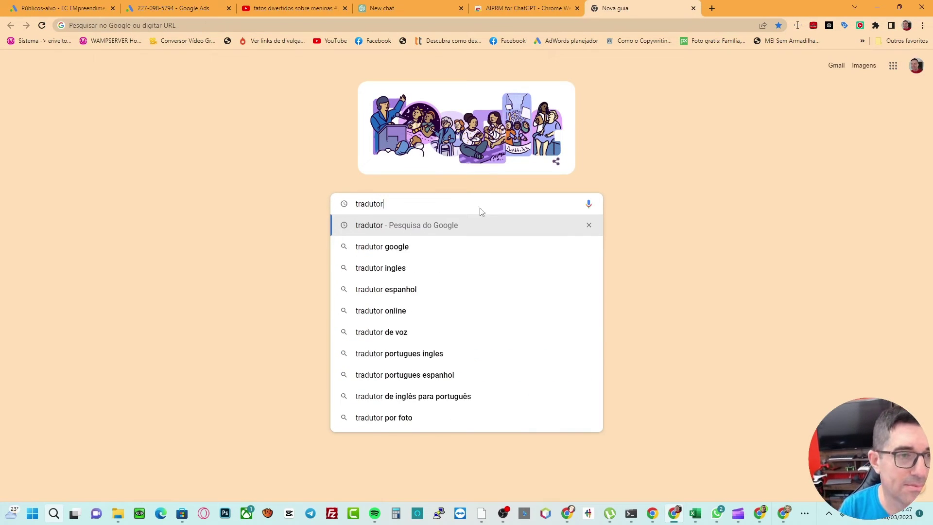
pyautogui.press('Return')
pyautogui.click(212, 160)
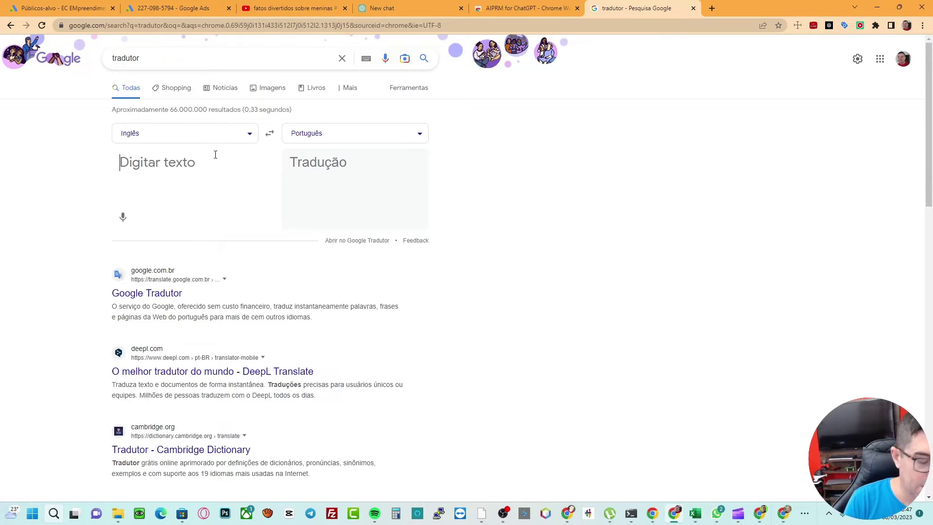
pyautogui.write('fatos divertidos sobre garotas')
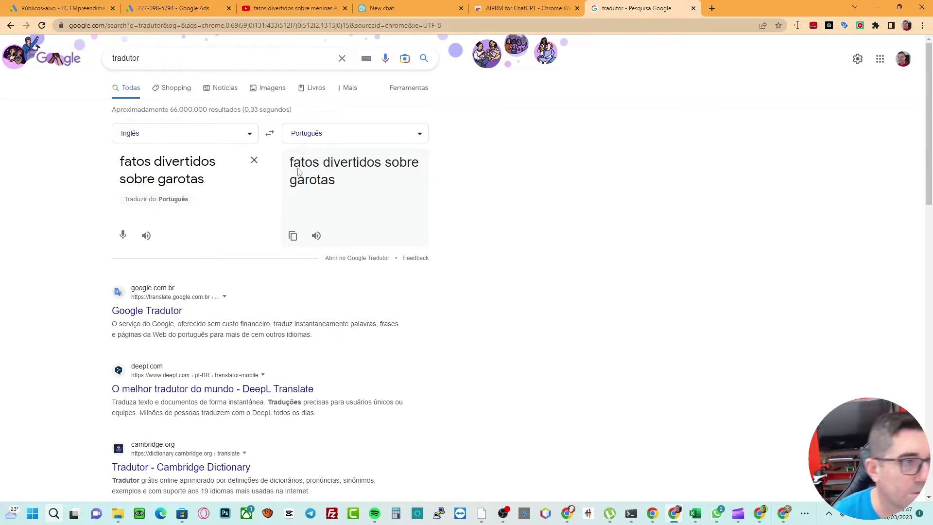
pyautogui.click(270, 134)
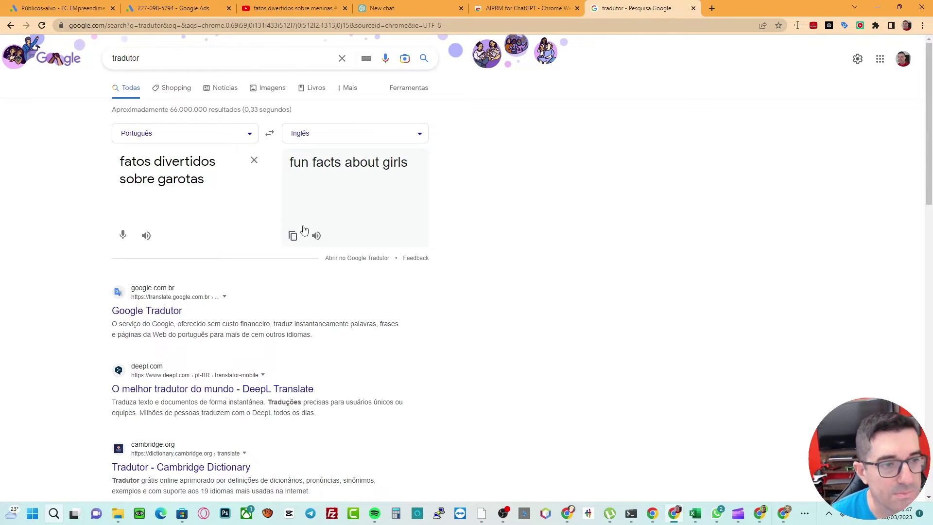
# Copy the English translation "fun facts about girls" and paste it into the ChatGPT message field.
pyautogui.click(293, 237)
pyautogui.click(430, 8)
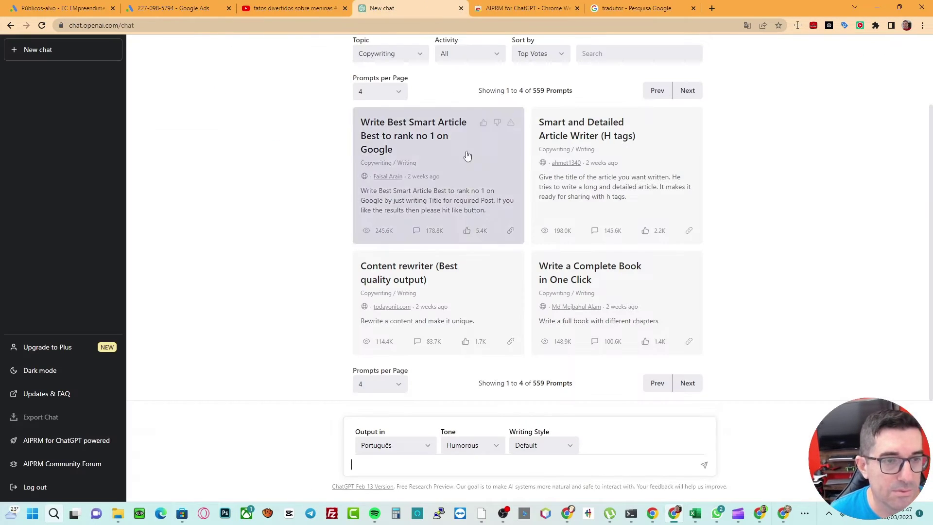
pyautogui.click(431, 467)
pyautogui.hotkey('ctrl', 'v')
# Change the translator's Portuguese text to "me de 5 fatos divertidos sobre garotas" and copy its English translation.
pyautogui.hotkey('ctrl', '9')
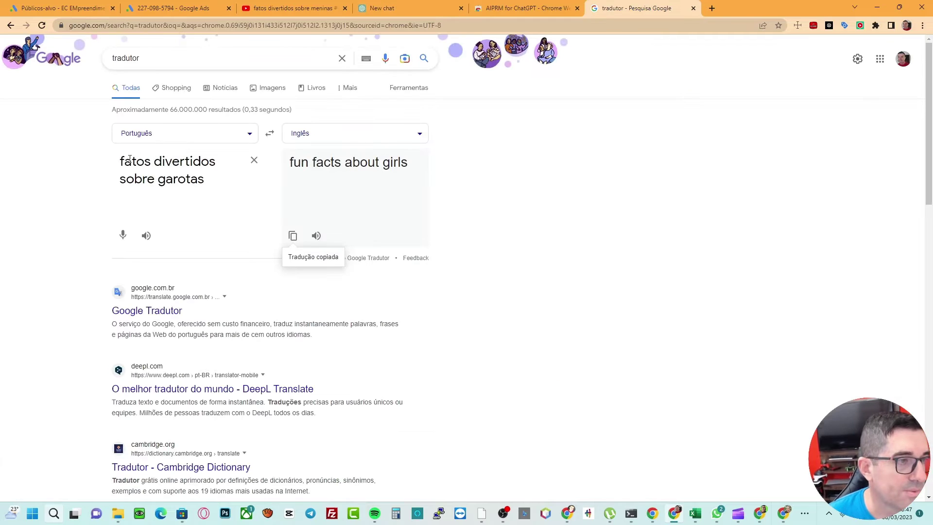
pyautogui.tripleClick(122, 166)
pyautogui.click(122, 166)
pyautogui.write('me de 5')
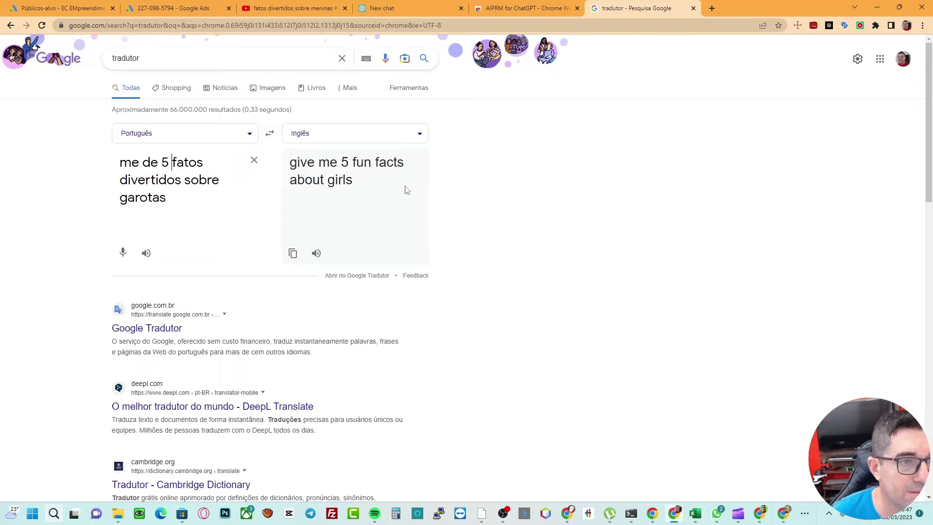
pyautogui.click(292, 254)
# Replace the ChatGPT message with "give me 5 fun facts about girls" and send it.
pyautogui.hotkey('ctrl', '4')
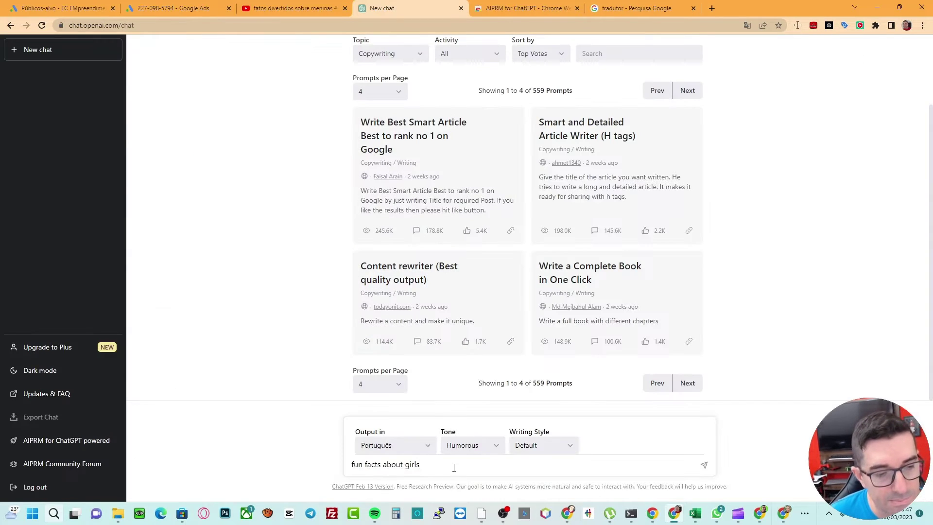
pyautogui.hotkey('ctrl', 'a')
pyautogui.hotkey('ctrl', 'v')
pyautogui.press('Return')
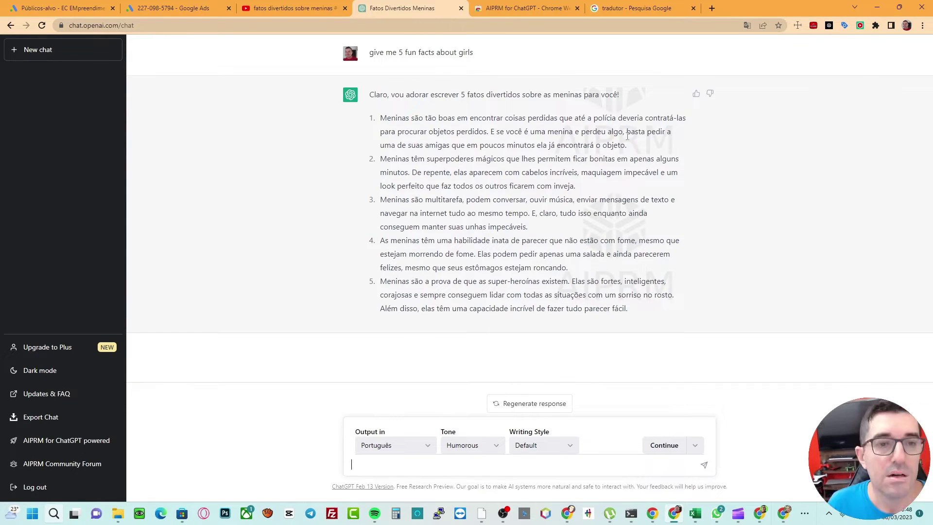
# Edit the sent ChatGPT prompt to "give me 5 fun facts about girls in english" and resubmit it.
pyautogui.rightClick(735, 136)
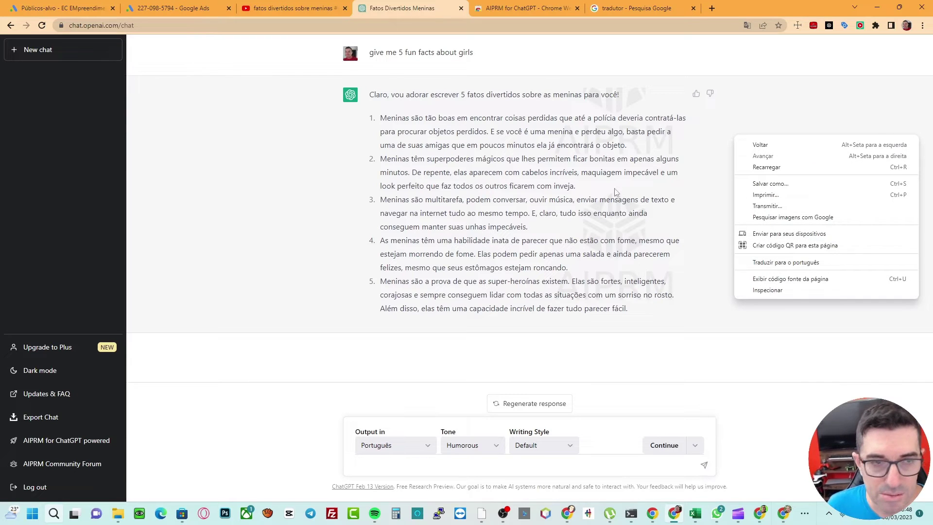
pyautogui.click(678, 148)
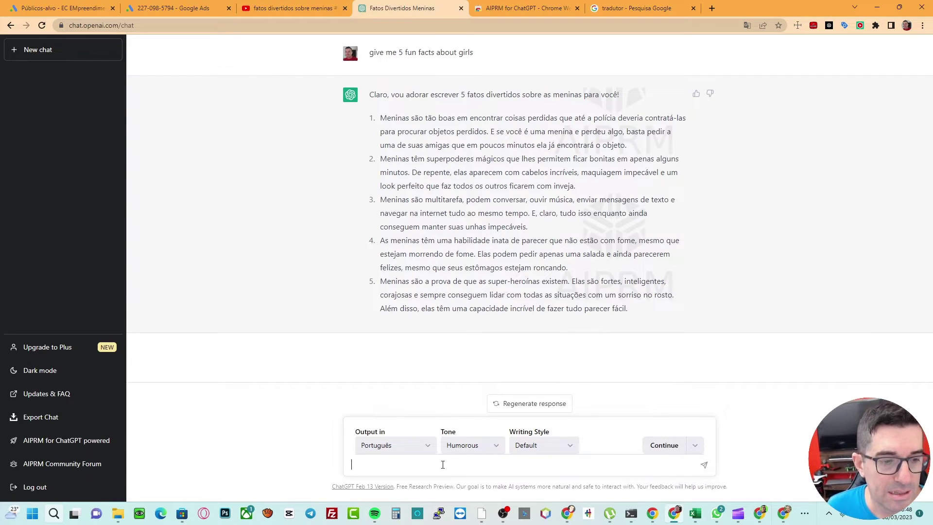
pyautogui.click(699, 52)
pyautogui.write('in english')
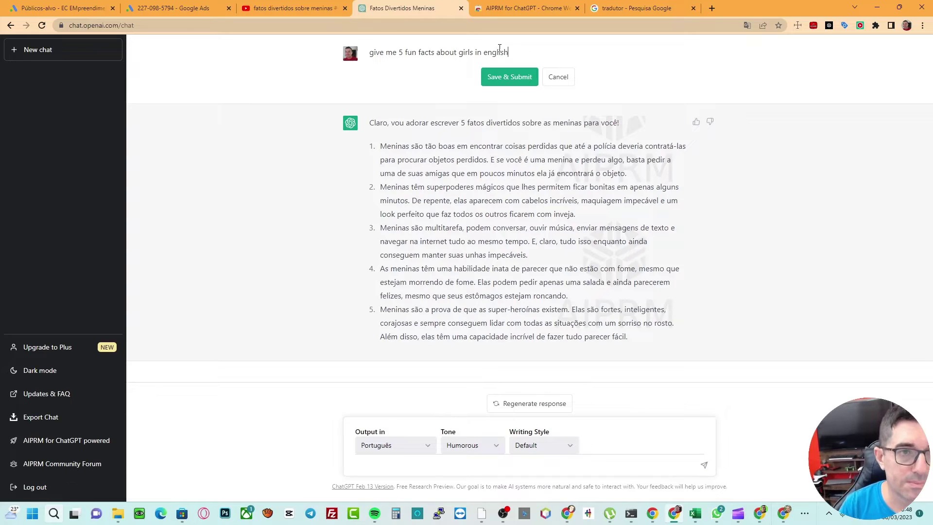
pyautogui.click(510, 78)
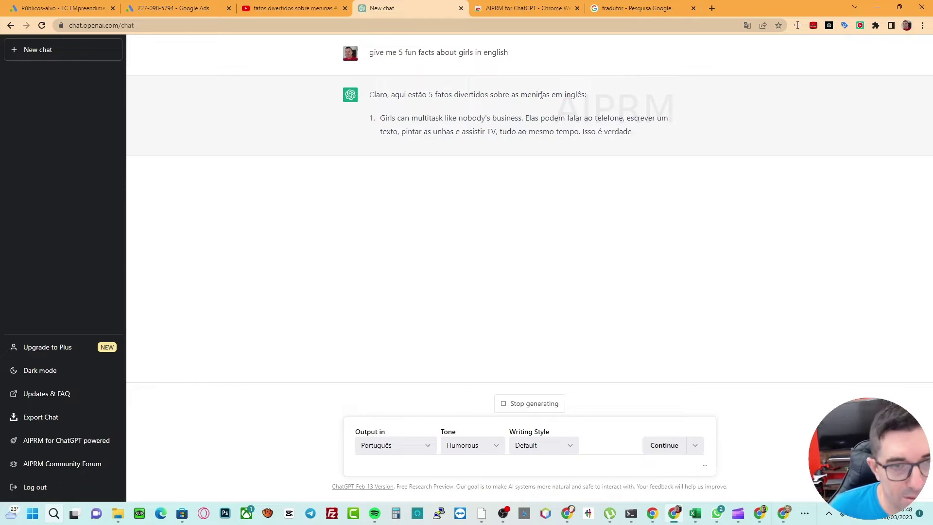
pyautogui.moveTo(509, 52); pyautogui.dragTo(478, 52)
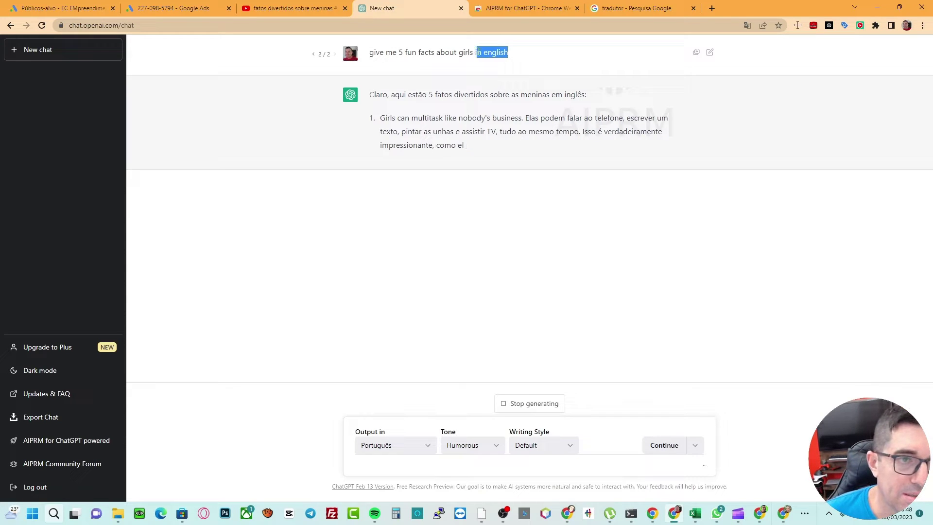
pyautogui.click(501, 52)
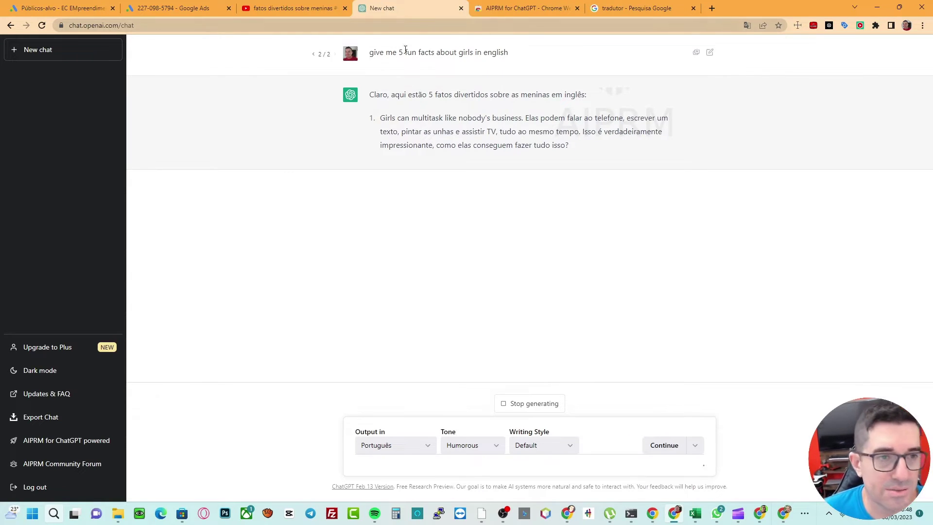
pyautogui.click(636, 7)
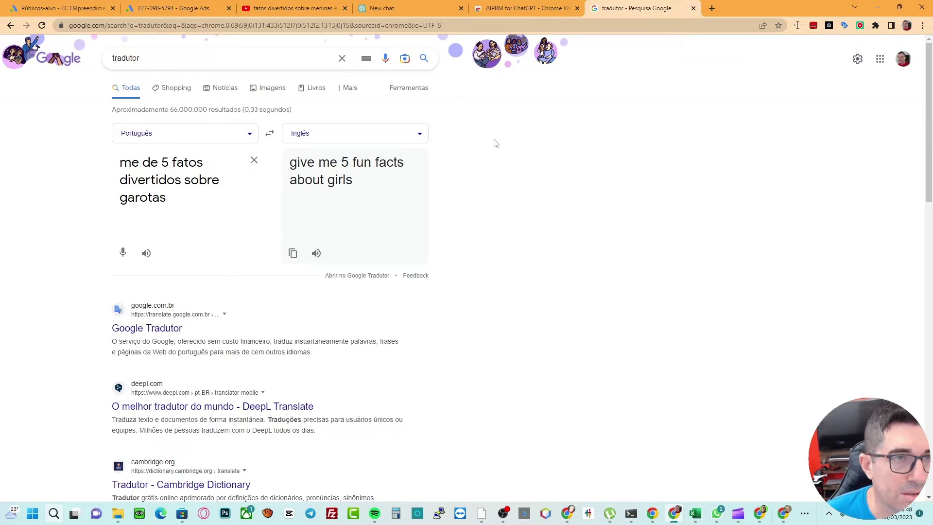
pyautogui.click(412, 7)
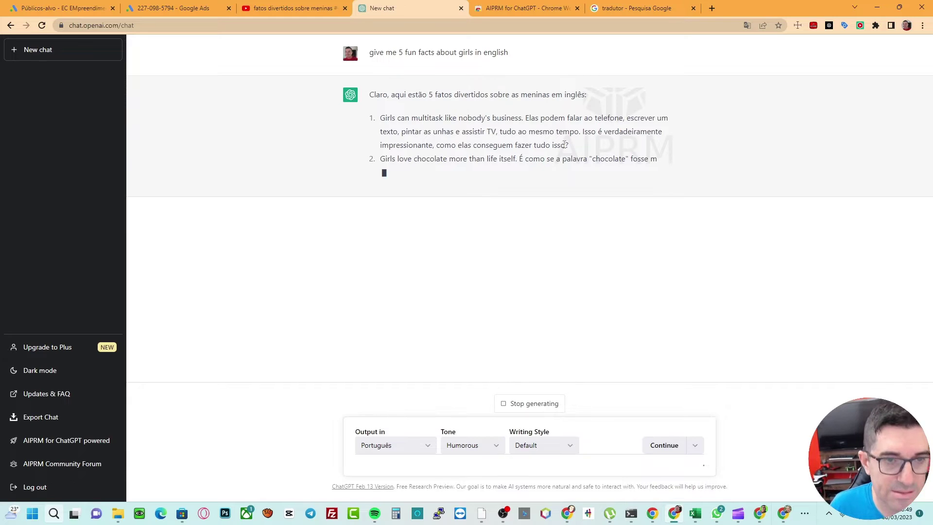
pyautogui.moveTo(564, 144); pyautogui.dragTo(410, 144)
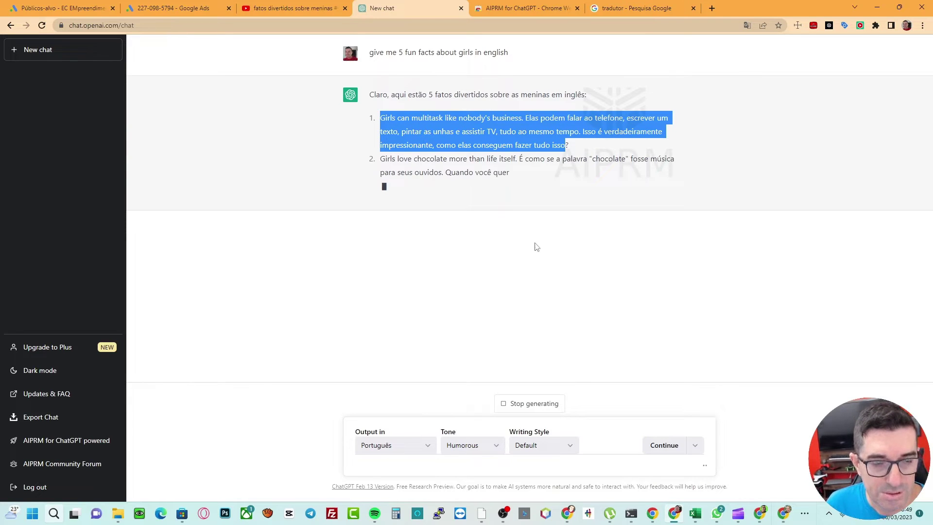
pyautogui.click(737, 516)
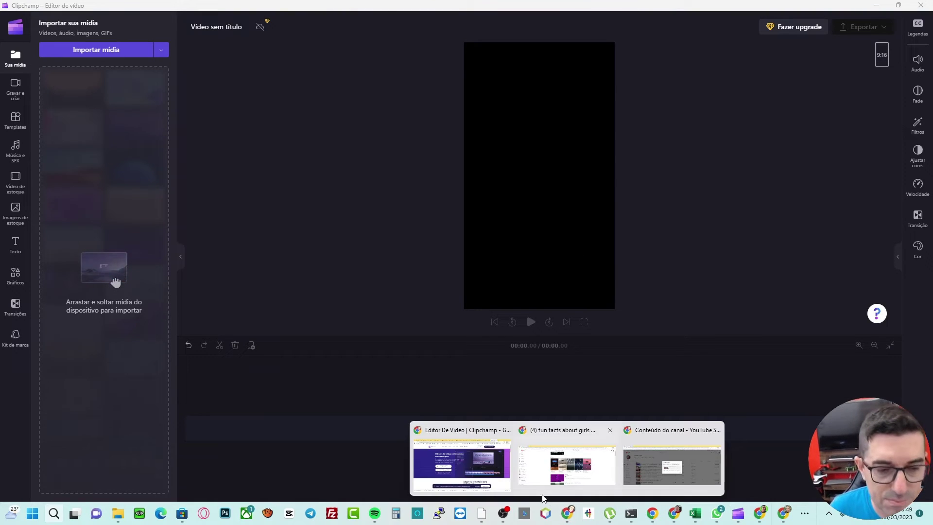
pyautogui.hotkey('alt', 'Tab')
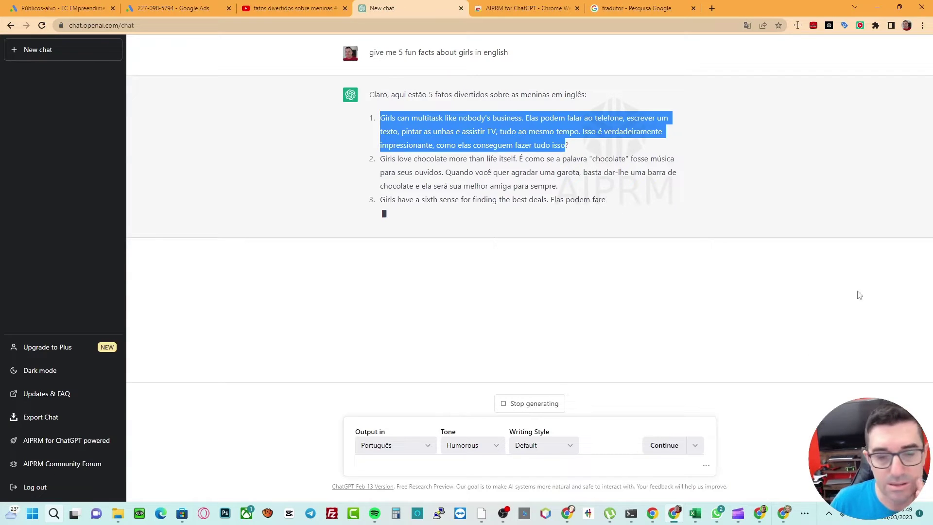
# Switch to the other browser window's Portal Gato Coins page and open the Banco de Vídeos no Copyright from its dashboard.
pyautogui.moveTo(588, 515)
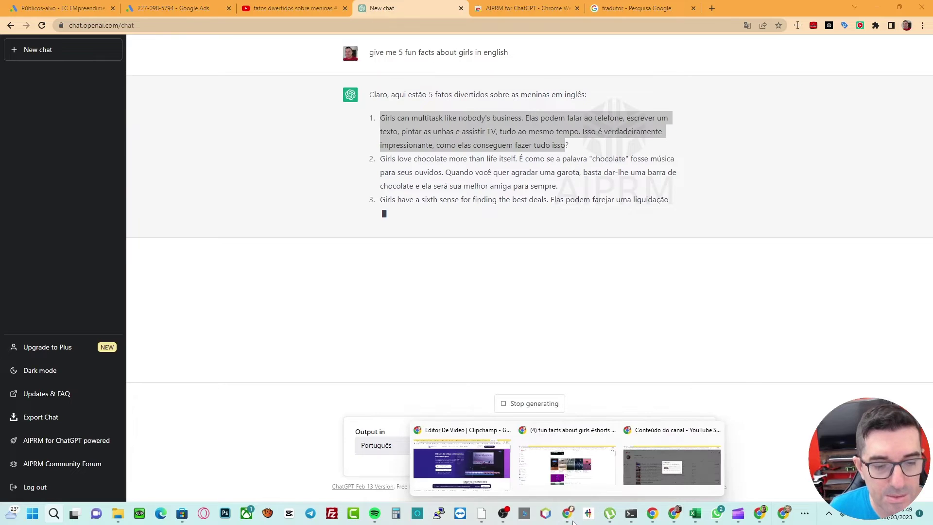
pyautogui.click(492, 478)
pyautogui.click(39, 8)
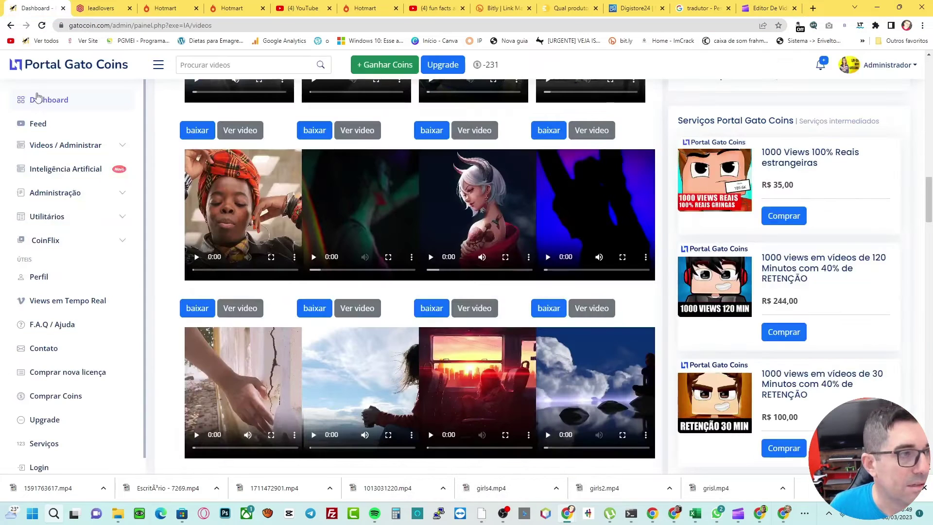
pyautogui.click(45, 100)
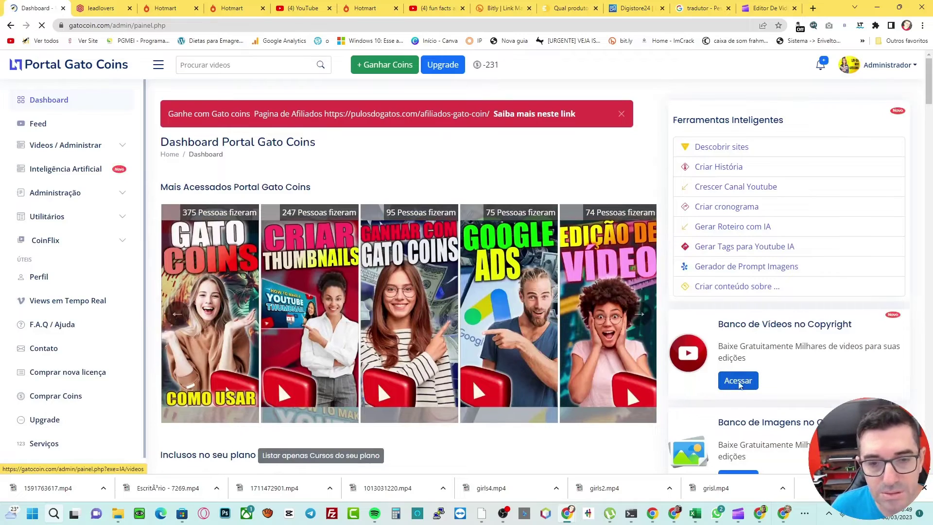
pyautogui.scroll(-3, 737, 391)
pyautogui.scroll(-1, 748, 238)
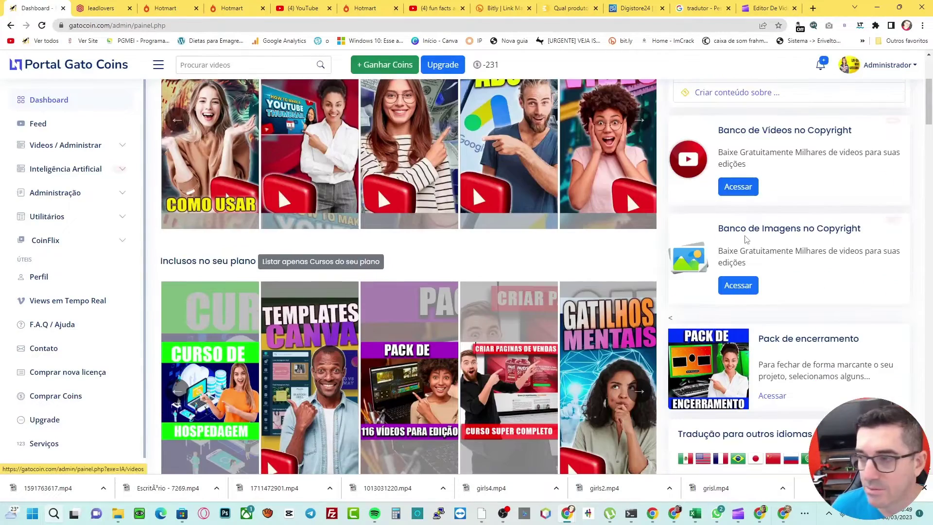
pyautogui.scroll(1, 750, 235)
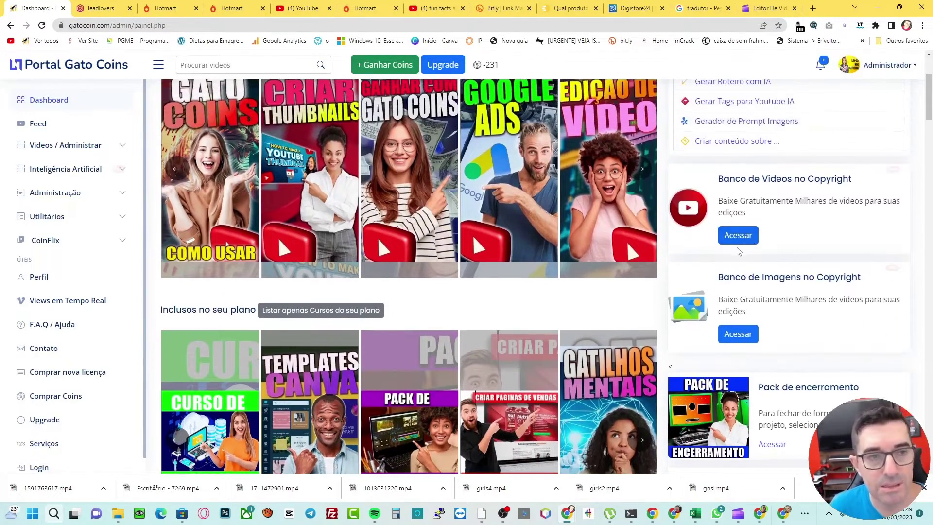
pyautogui.click(746, 245)
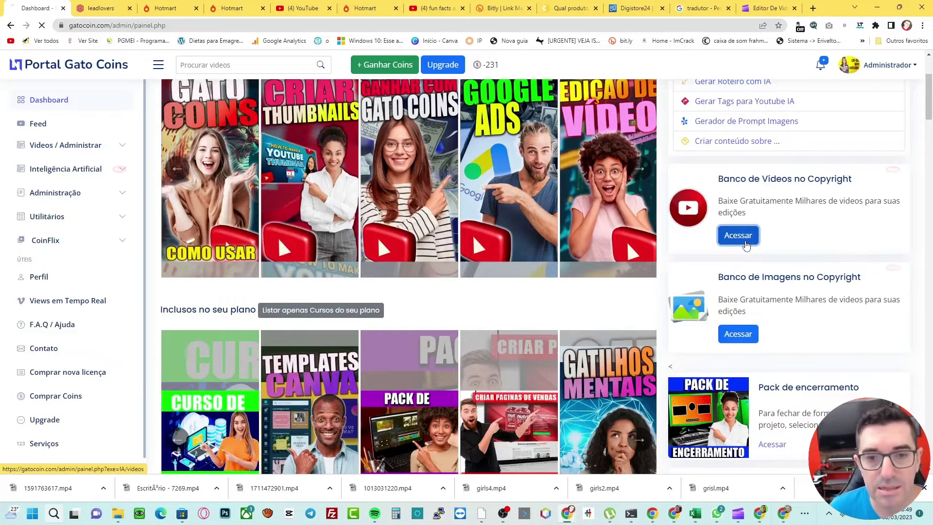
# Search the web for copyright-free videos of "girls" in the video bank.
pyautogui.click(286, 249)
pyautogui.scroll(-1, 285, 249)
pyautogui.write('girls')
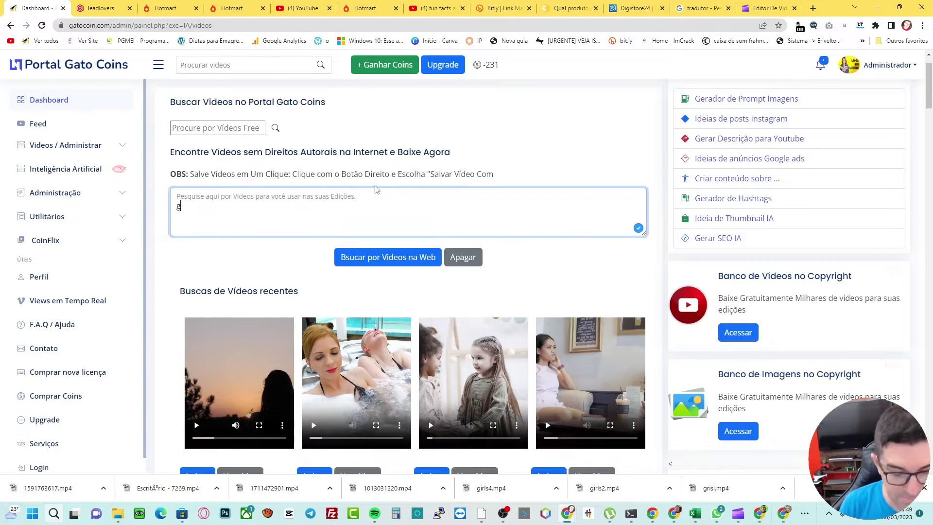
pyautogui.click(372, 260)
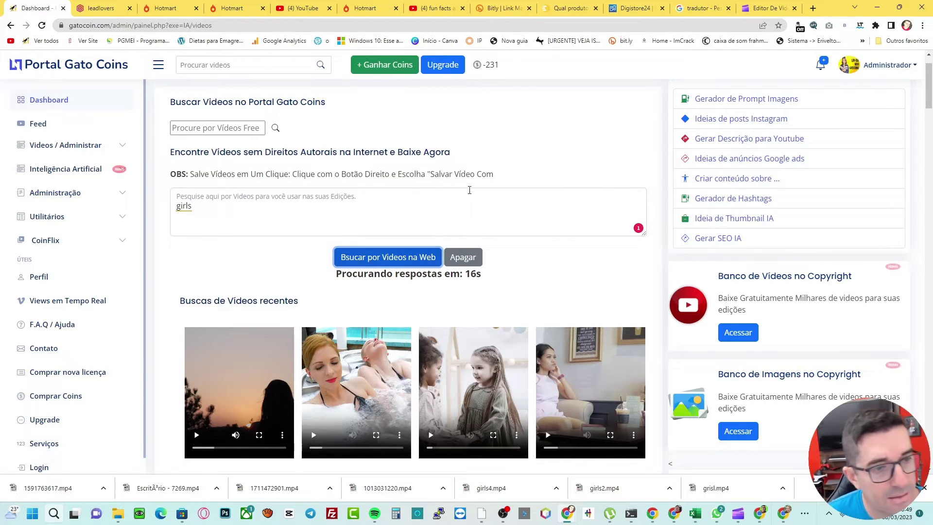
pyautogui.scroll(-7, 437, 194)
pyautogui.scroll(5, 333, 231)
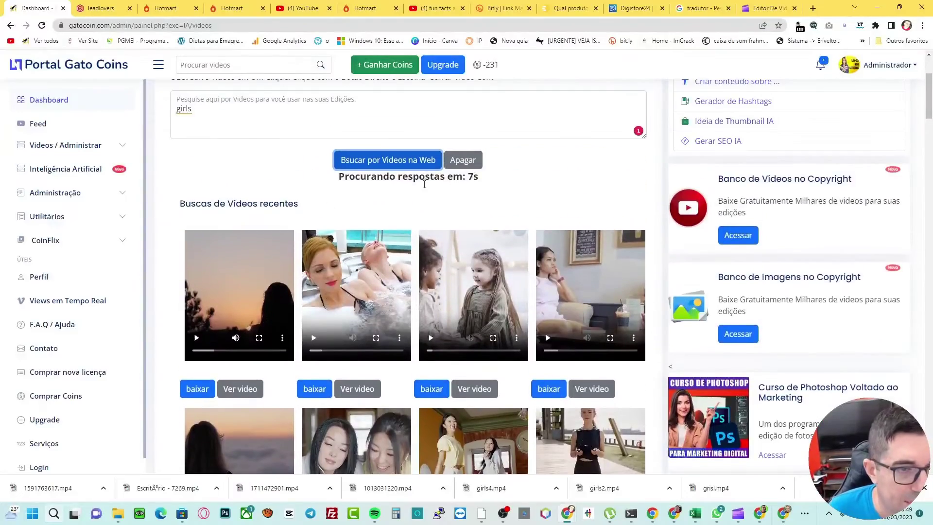
pyautogui.scroll(-3, 334, 231)
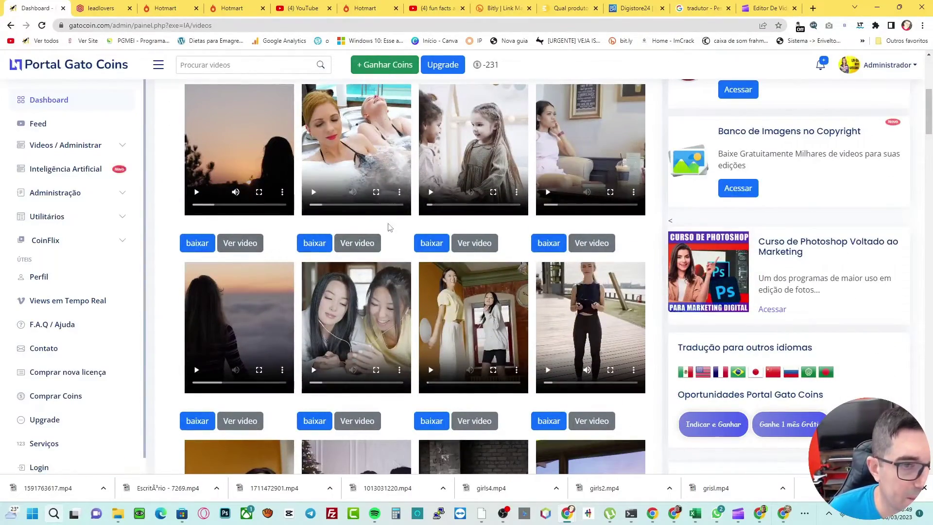
pyautogui.scroll(-3, 387, 225)
pyautogui.click(591, 274)
pyautogui.rightClick(475, 235)
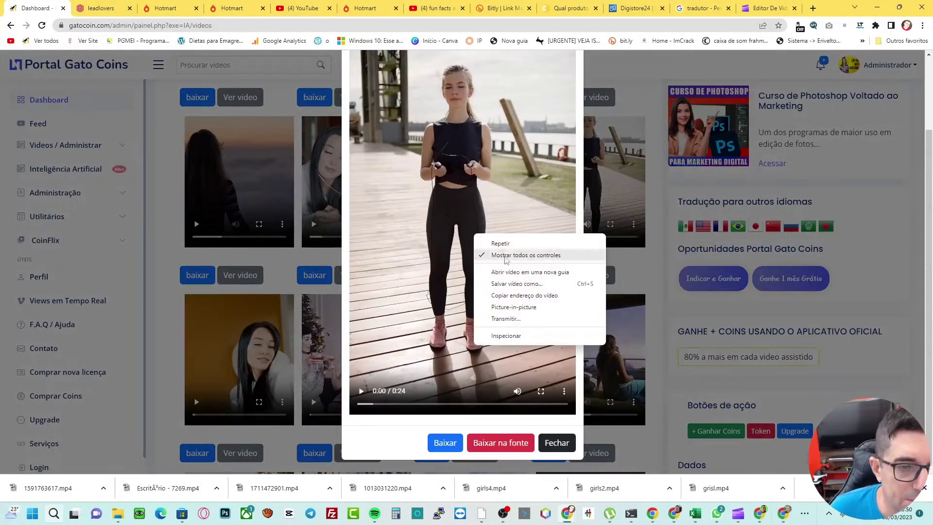
pyautogui.click(523, 285)
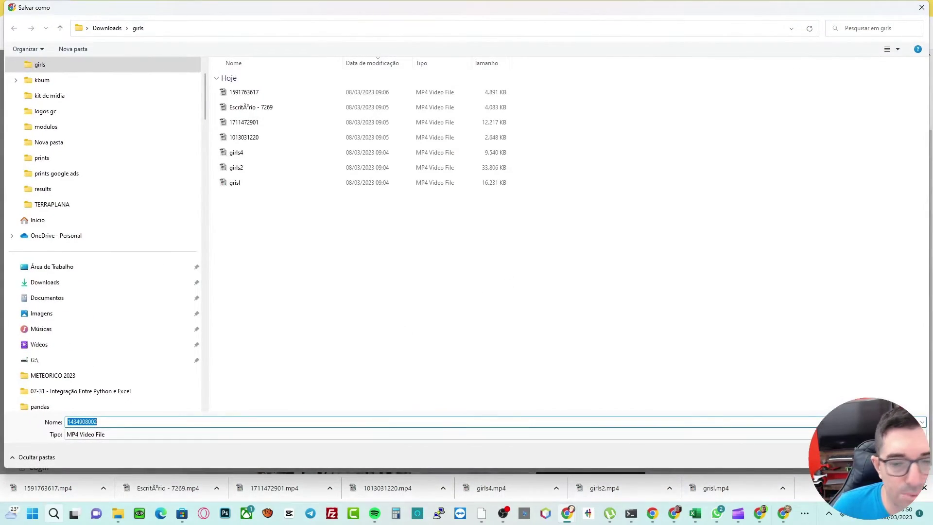
pyautogui.press('Return')
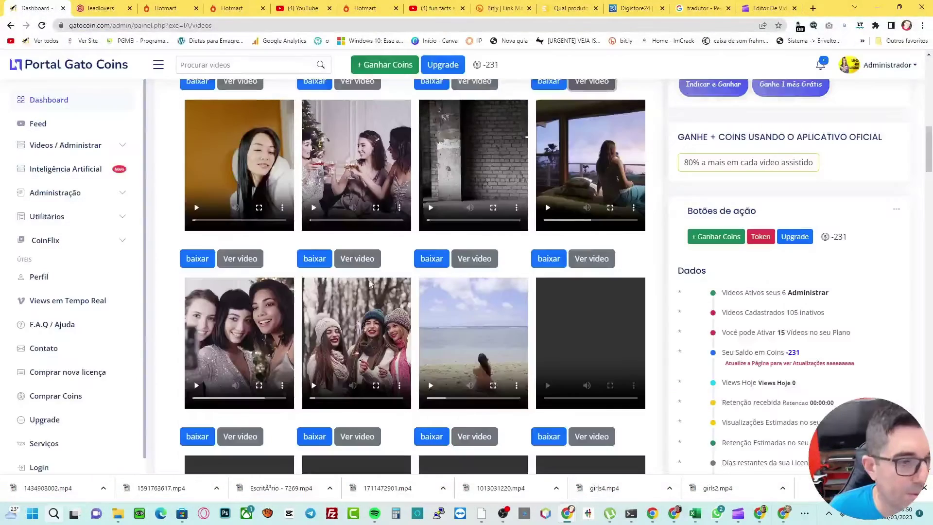
# Preview the clips of the woman by the yellow wall and of the three friends taking a selfie, closing each one.
pyautogui.click(247, 259)
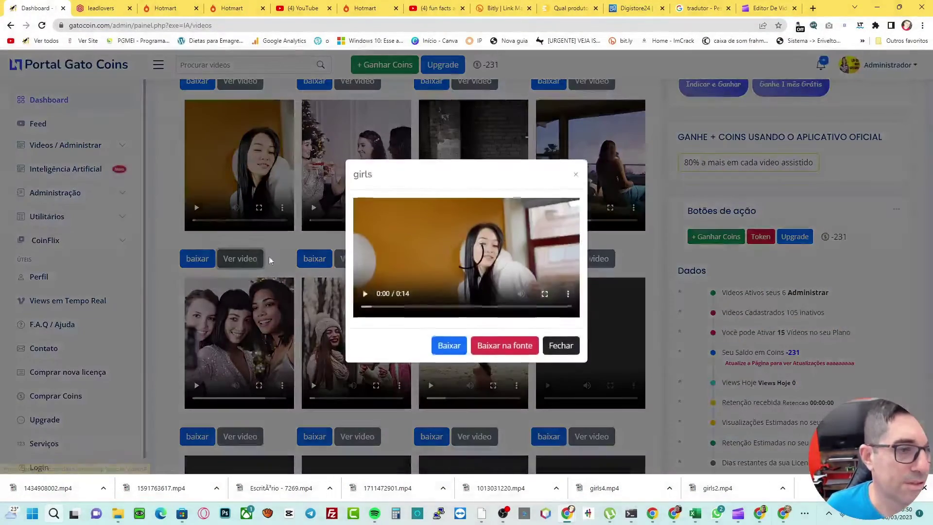
pyautogui.rightClick(475, 242)
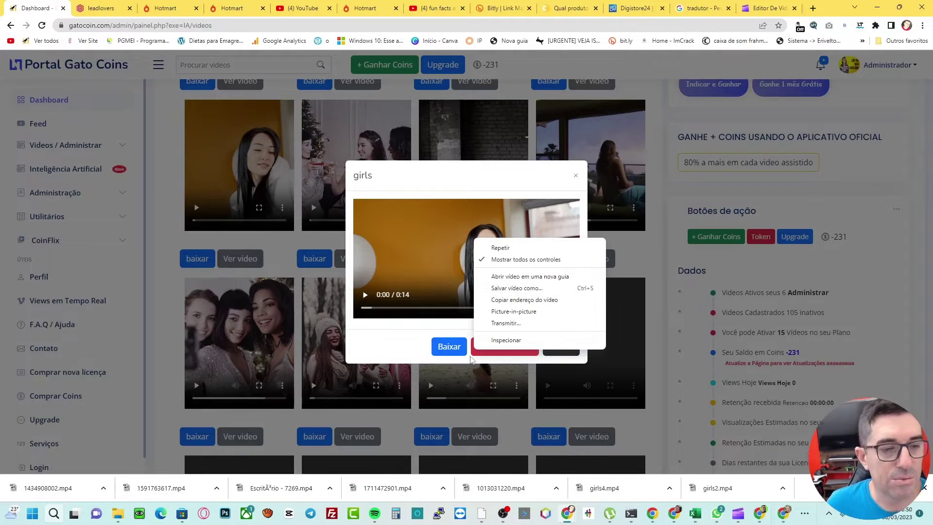
pyautogui.click(416, 358)
pyautogui.click(558, 347)
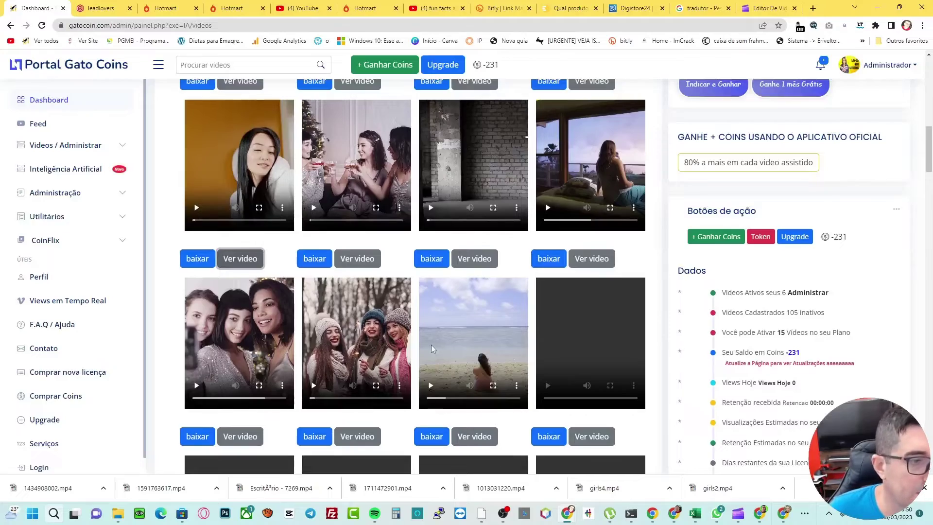
pyautogui.scroll(-4, 404, 340)
pyautogui.click(252, 244)
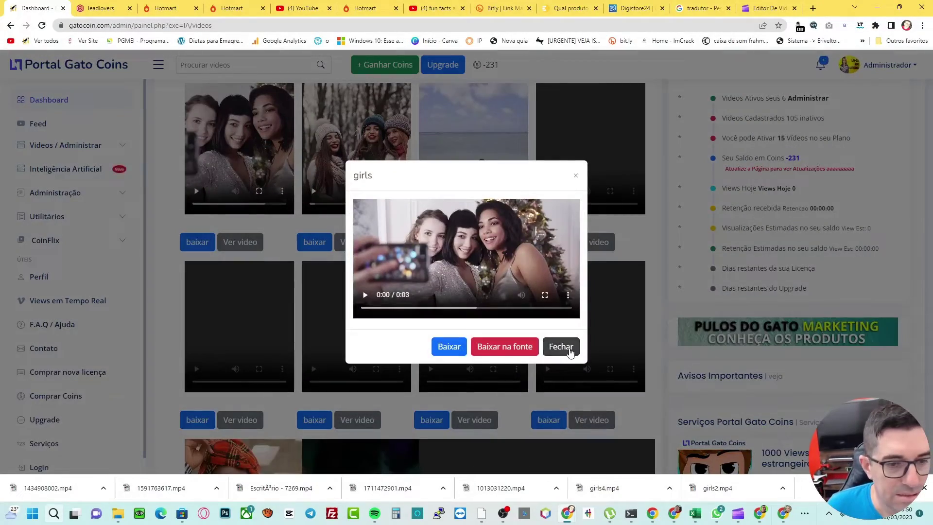
pyautogui.click(570, 350)
pyautogui.scroll(-4, 221, 319)
pyautogui.scroll(3, 443, 315)
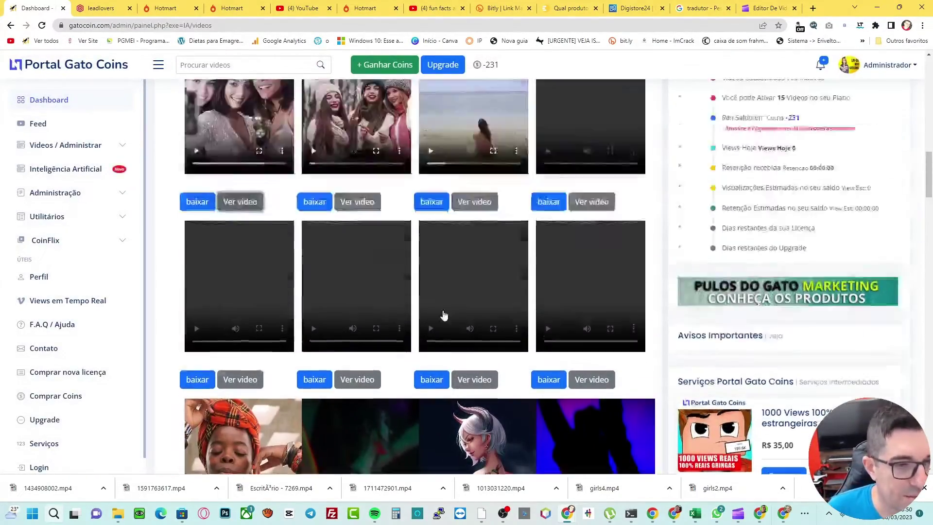
pyautogui.scroll(-4, 443, 315)
pyautogui.click(598, 351)
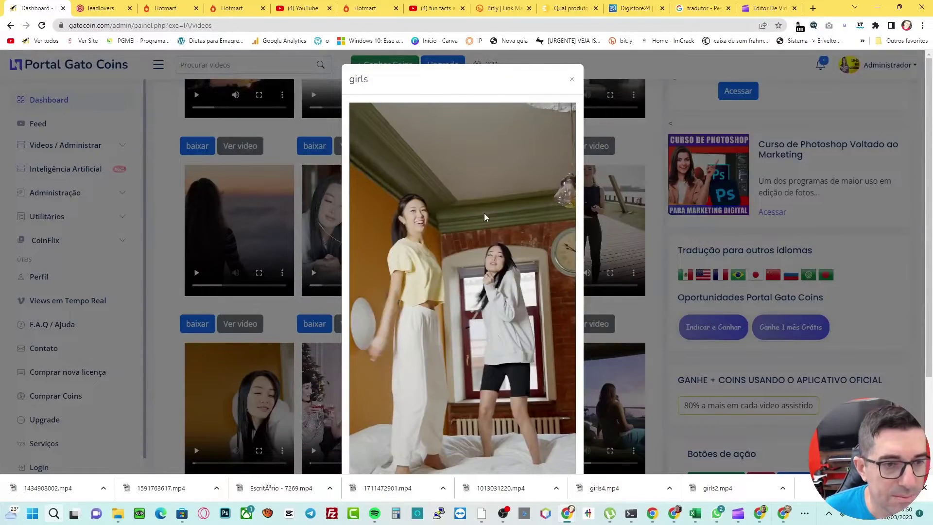
pyautogui.rightClick(492, 236)
pyautogui.click(502, 285)
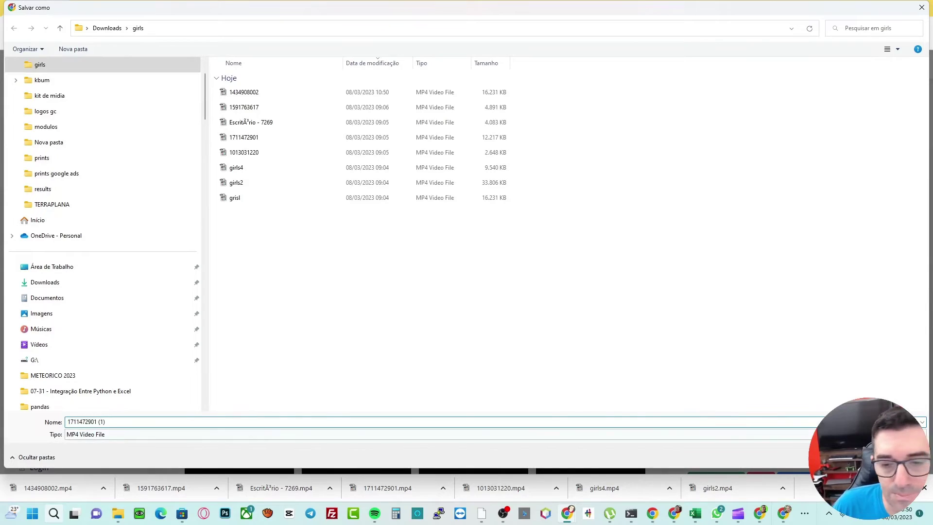
pyautogui.press('Return')
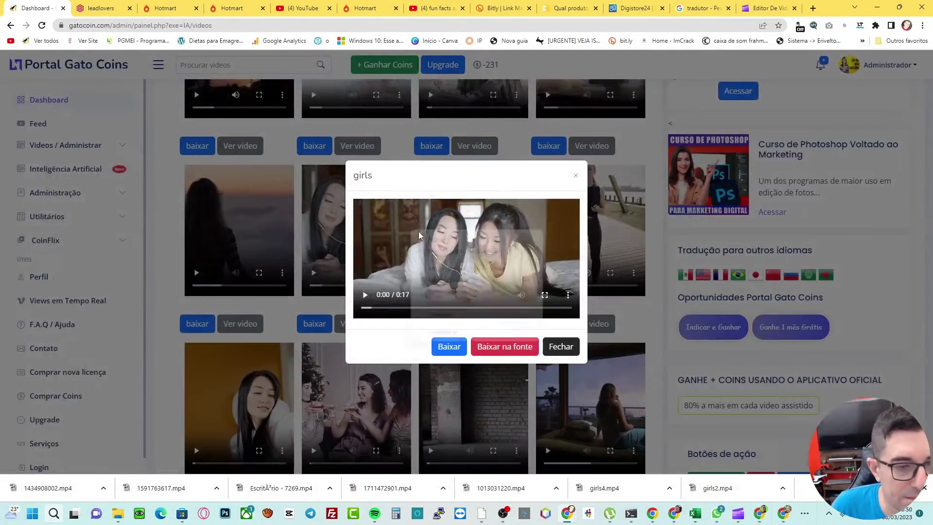
pyautogui.rightClick(411, 229)
pyautogui.click(456, 279)
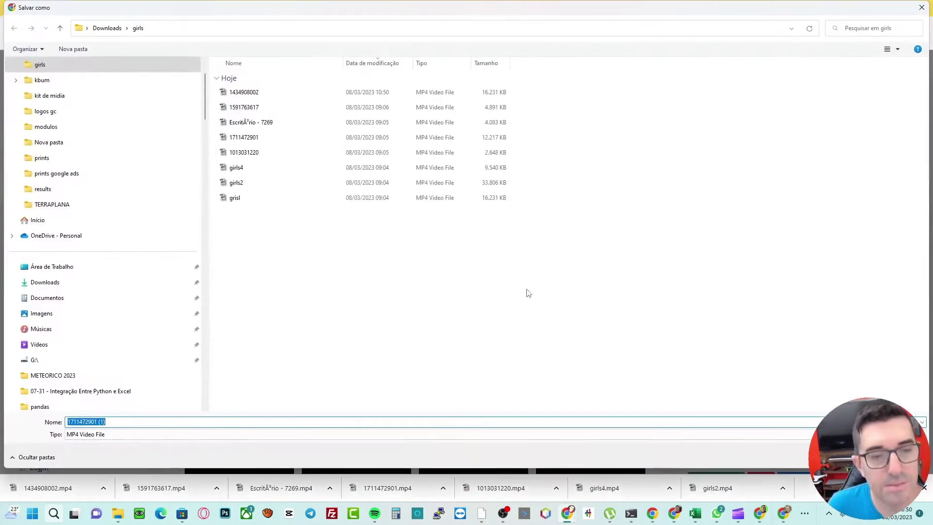
pyautogui.press('Return')
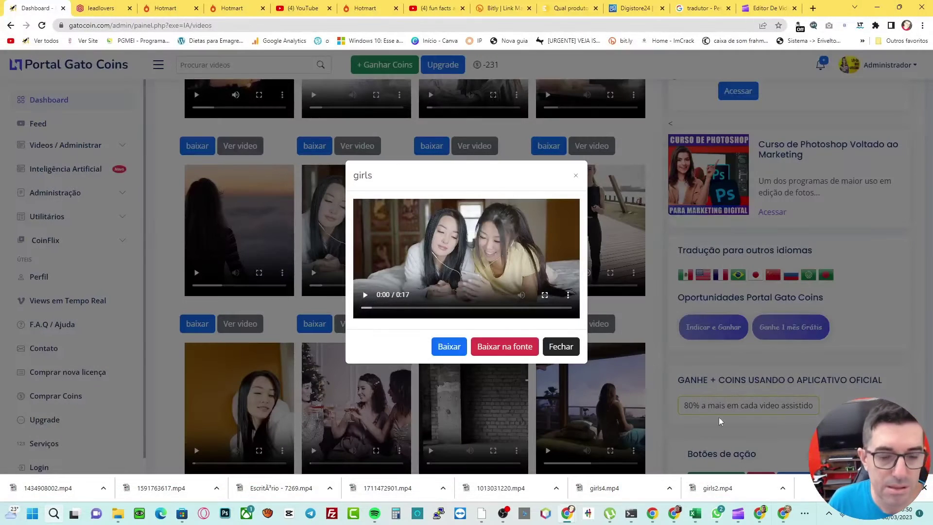
# Switch to Clipchamp, import girls4 from the girls folder and place it at the start of the timeline.
pyautogui.click(734, 515)
pyautogui.click(104, 53)
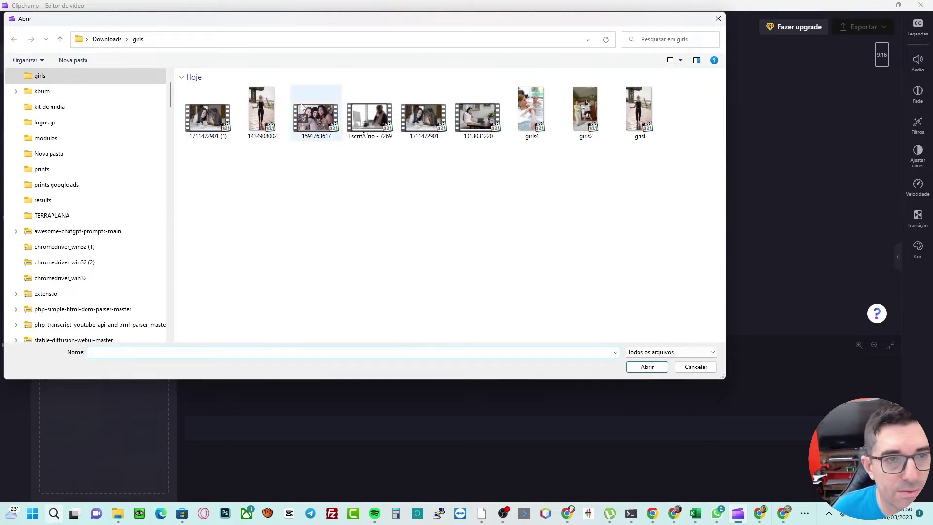
pyautogui.click(533, 123)
pyautogui.click(647, 364)
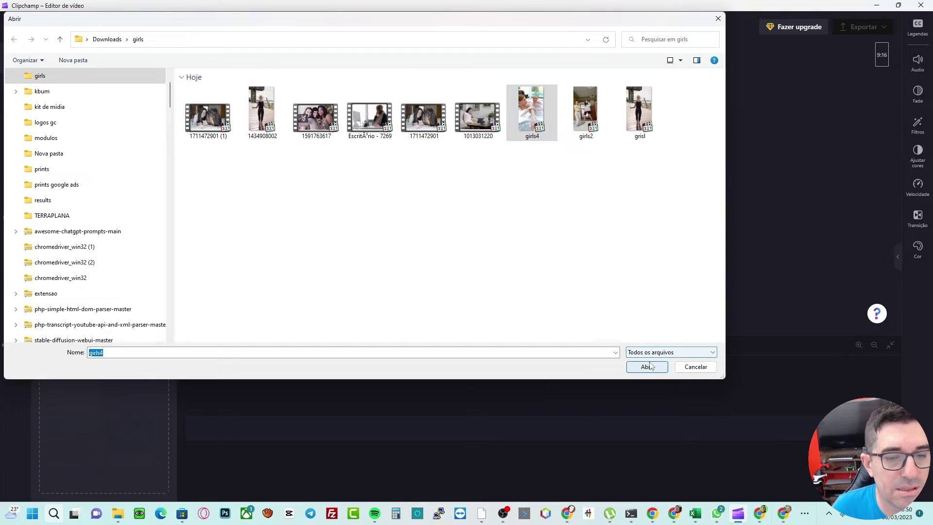
pyautogui.moveTo(551, 428); pyautogui.dragTo(551, 427)
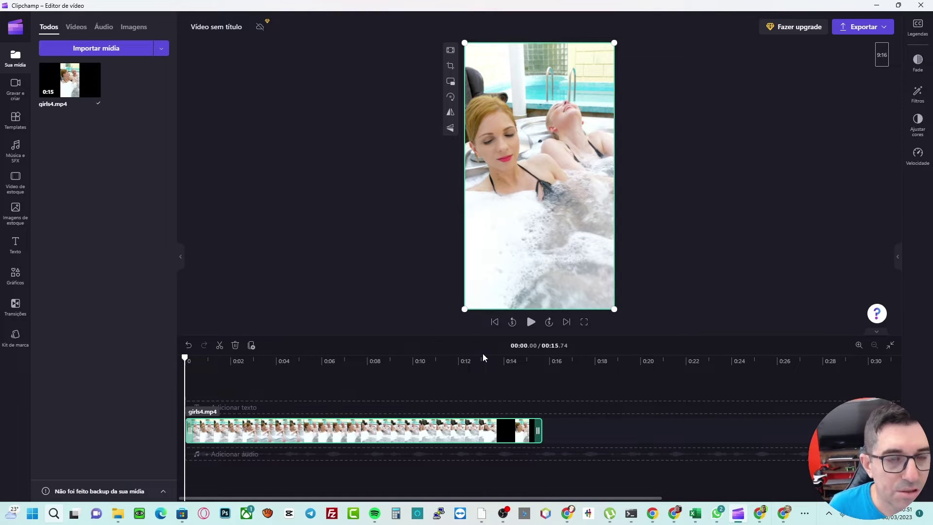
# Switch to the ChatGPT window and copy the complete first fact, about girls multitasking.
pyautogui.hotkey('alt', 'Tab')
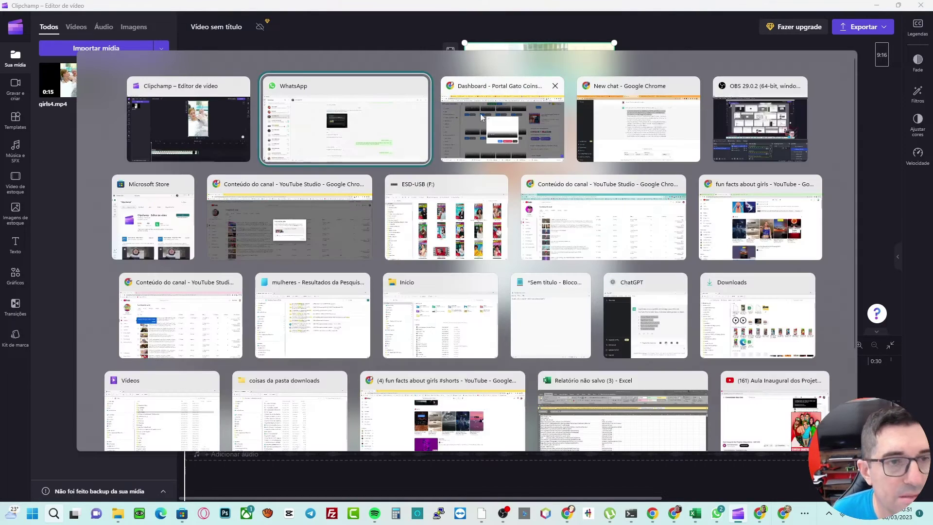
pyautogui.click(636, 120)
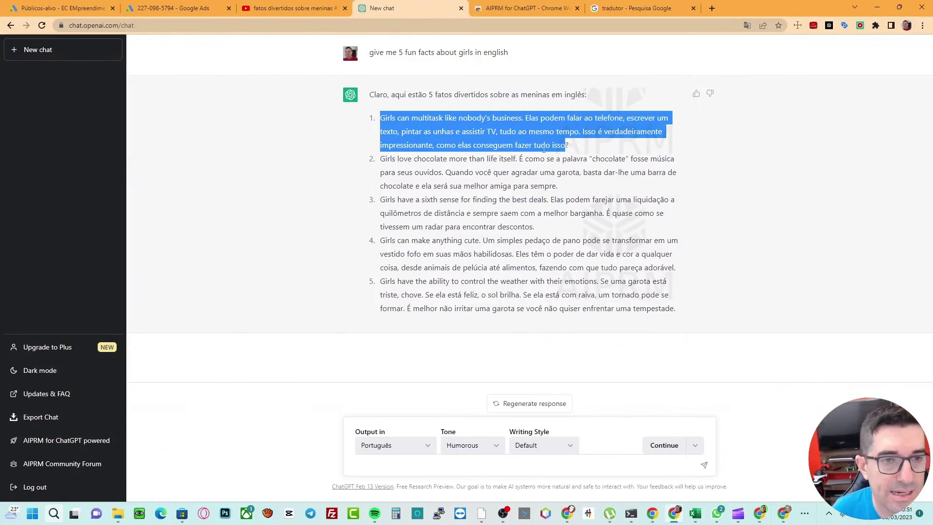
pyautogui.click(568, 147)
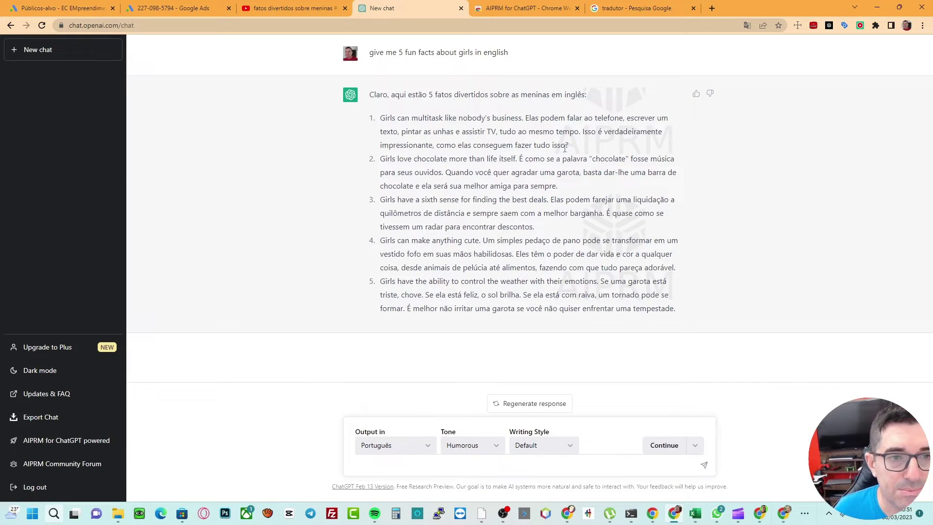
pyautogui.moveTo(571, 147); pyautogui.dragTo(437, 119)
pyautogui.click(514, 183)
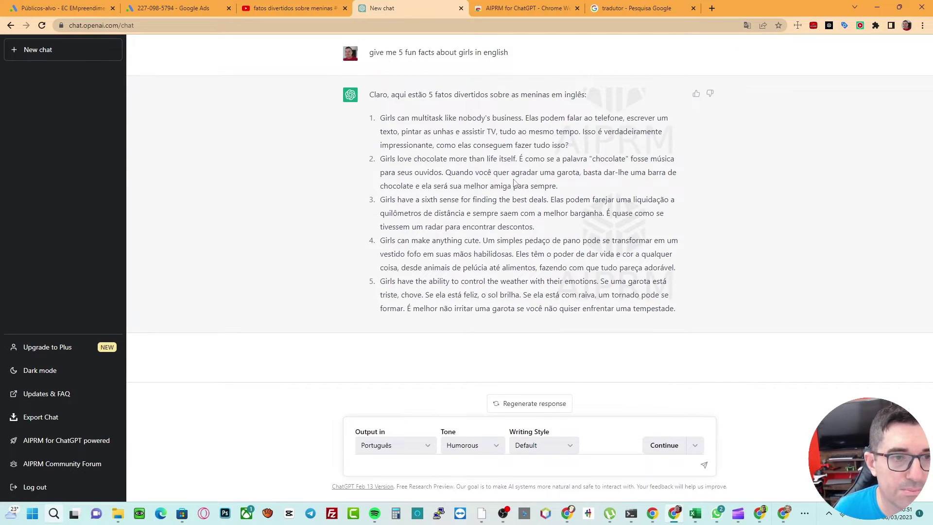
pyautogui.moveTo(570, 147); pyautogui.dragTo(379, 118)
pyautogui.hotkey('ctrl', 'c')
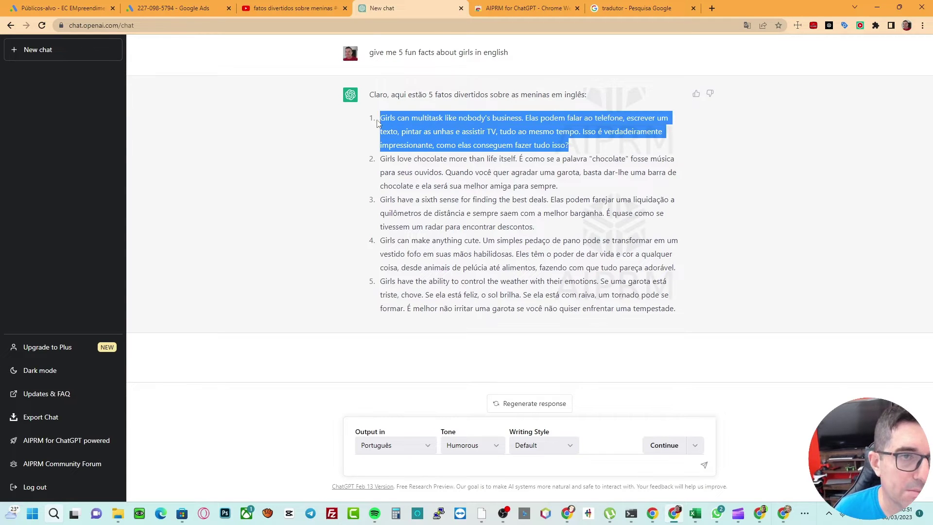
# Translate the copied fact fully into English in Google's translator, swapping the languages twice, and copy the translation.
pyautogui.click(612, 8)
pyautogui.hotkey('ctrl', 'a')
pyautogui.hotkey('ctrl', 'v')
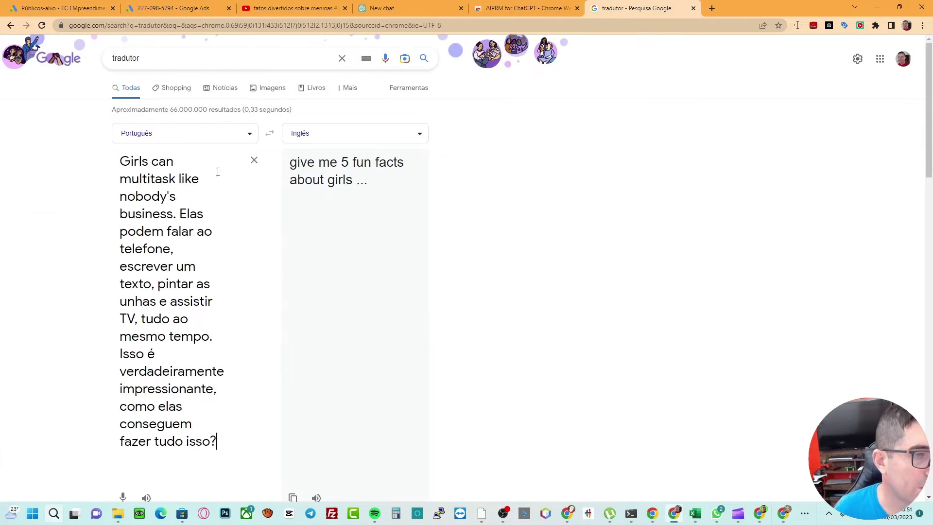
pyautogui.click(270, 134)
pyautogui.click(269, 133)
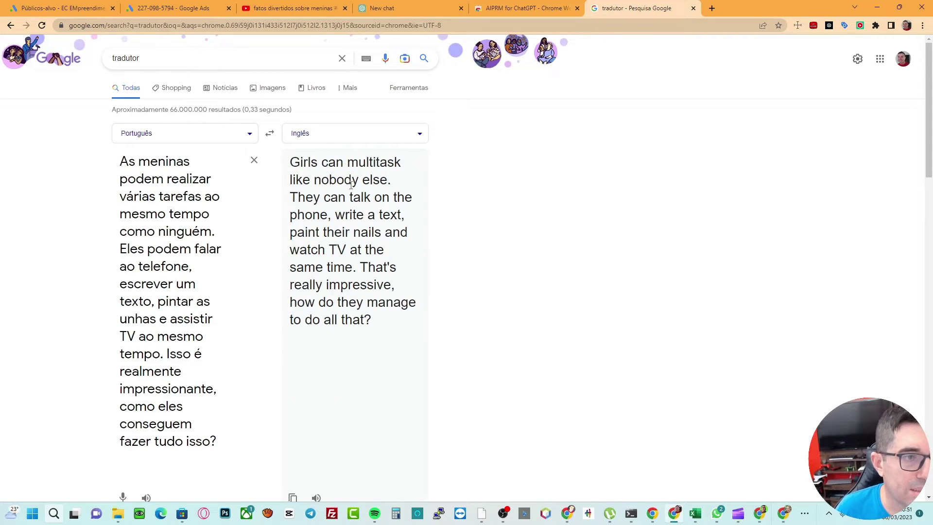
pyautogui.scroll(-3, 333, 324)
pyautogui.click(293, 354)
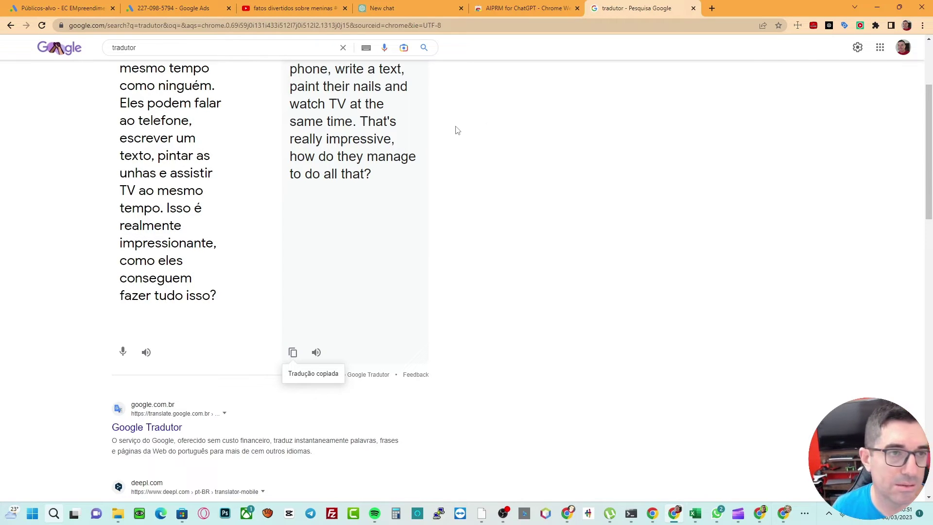
pyautogui.scroll(3, 261, 169)
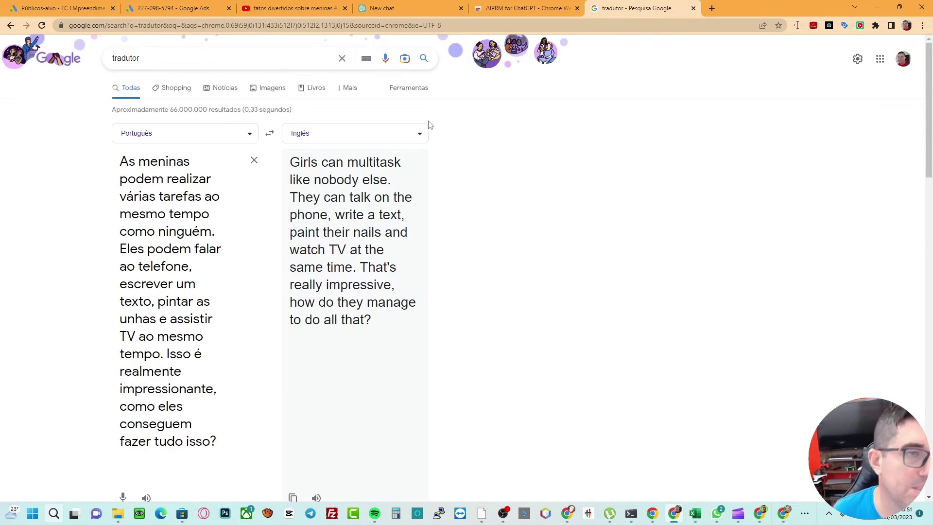
# Switch back to Clipchamp and add a Double Lines title above the girls4 clip at the start of the timeline.
pyautogui.hotkey('alt', 'Tab')
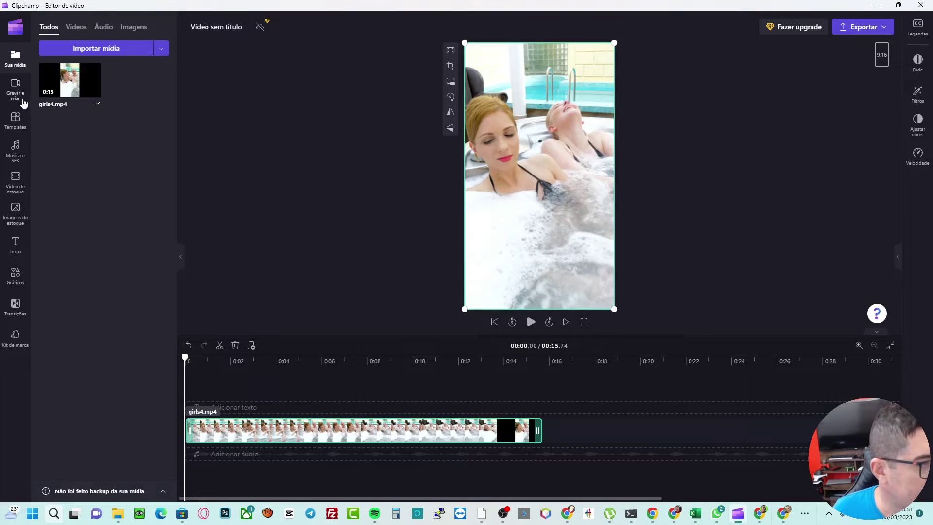
pyautogui.click(16, 246)
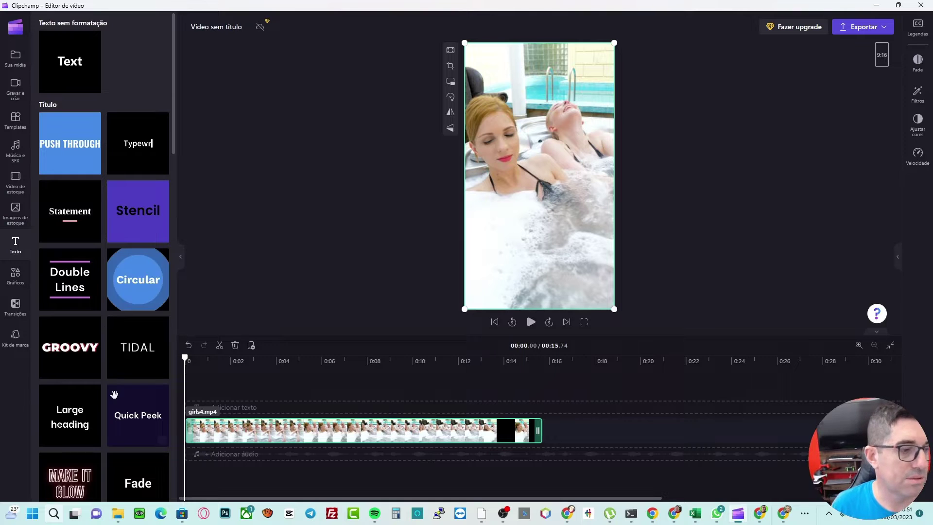
pyautogui.scroll(-5, 114, 391)
pyautogui.scroll(6, 104, 365)
pyautogui.moveTo(70, 262); pyautogui.dragTo(203, 416)
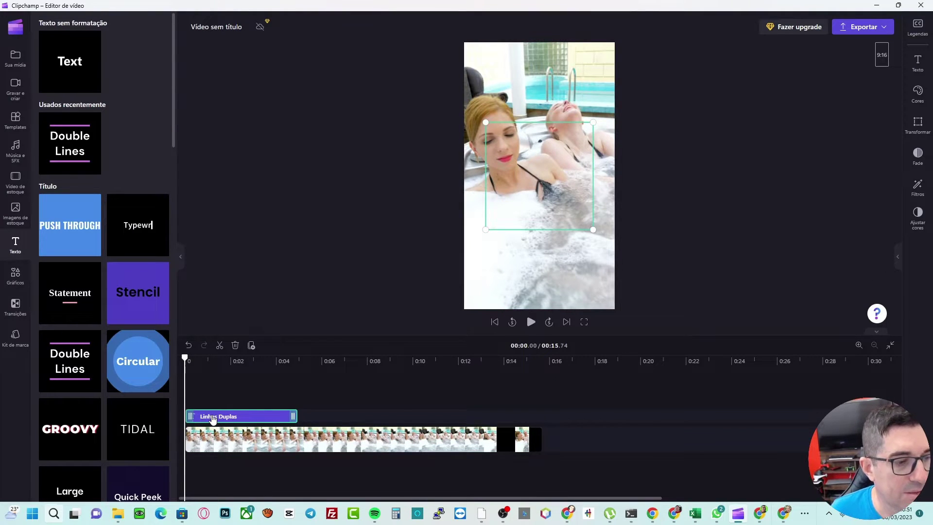
# Try stretching the Double Lines title to the end of the girls4 clip, and shorten it again to about 5 seconds.
pyautogui.click(260, 362)
pyautogui.moveTo(293, 416); pyautogui.dragTo(541, 416)
pyautogui.click(539, 418)
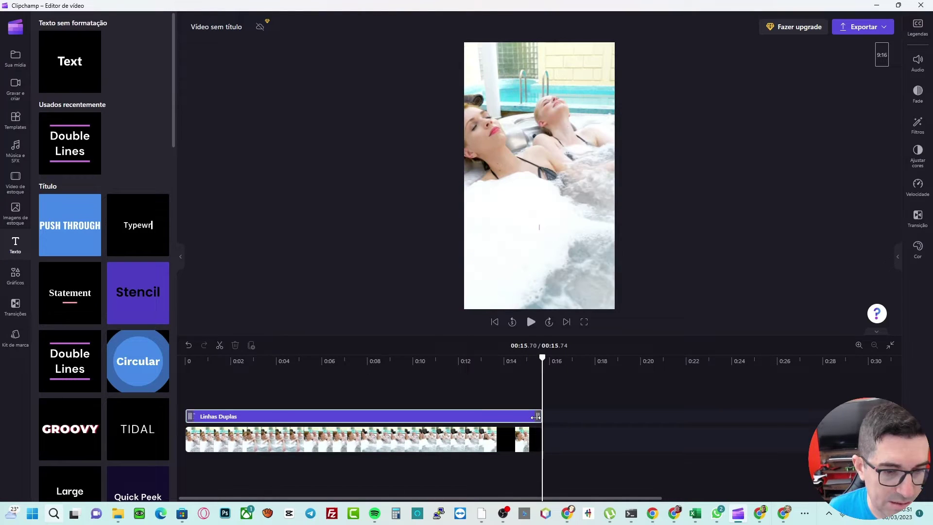
pyautogui.hotkey('ctrl', 'z')
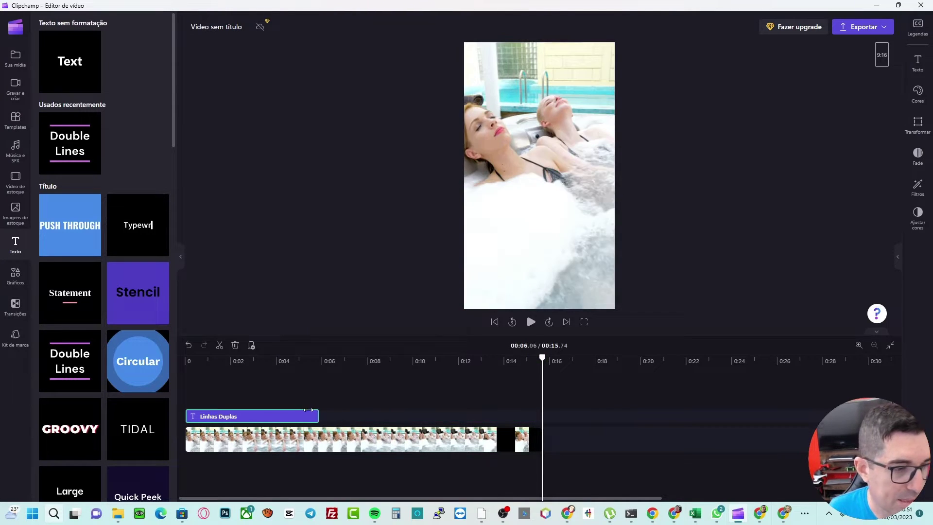
# Replace the title's text with the copied translation and remove everything after "They can talk on the phone,".
pyautogui.press('Home')
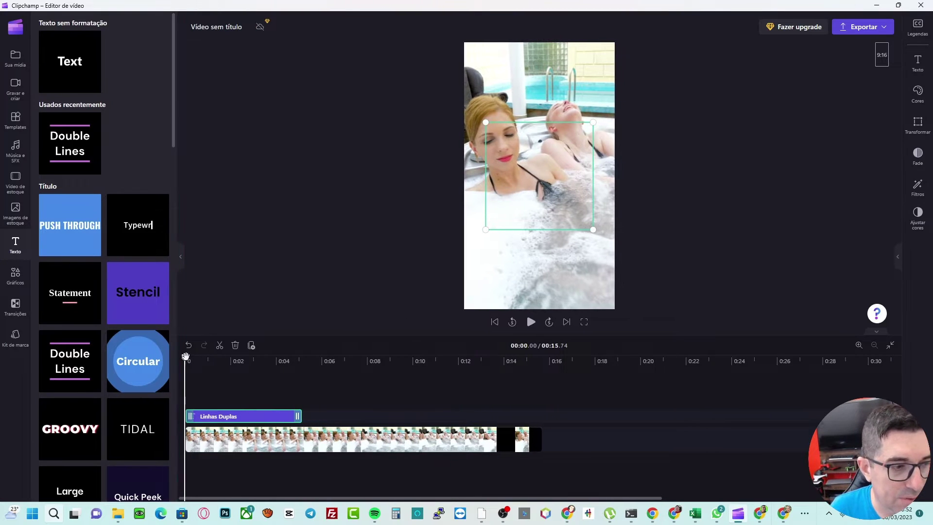
pyautogui.moveTo(185, 359); pyautogui.dragTo(204, 359)
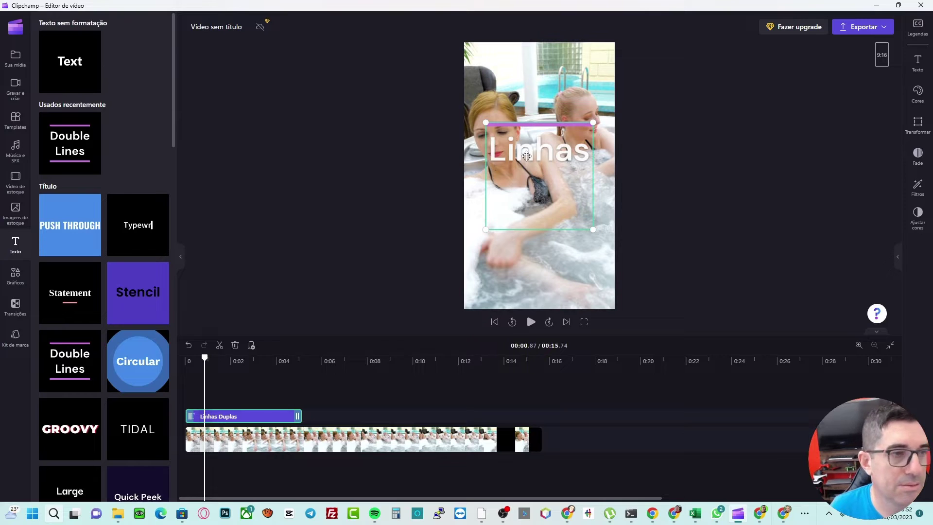
pyautogui.click(917, 64)
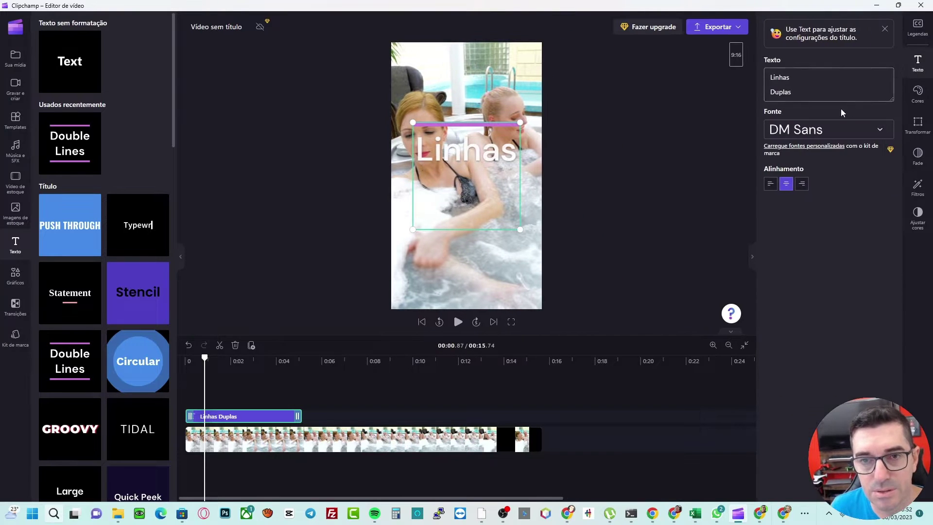
pyautogui.hotkey('ctrl', 'a')
pyautogui.hotkey('ctrl', 'v')
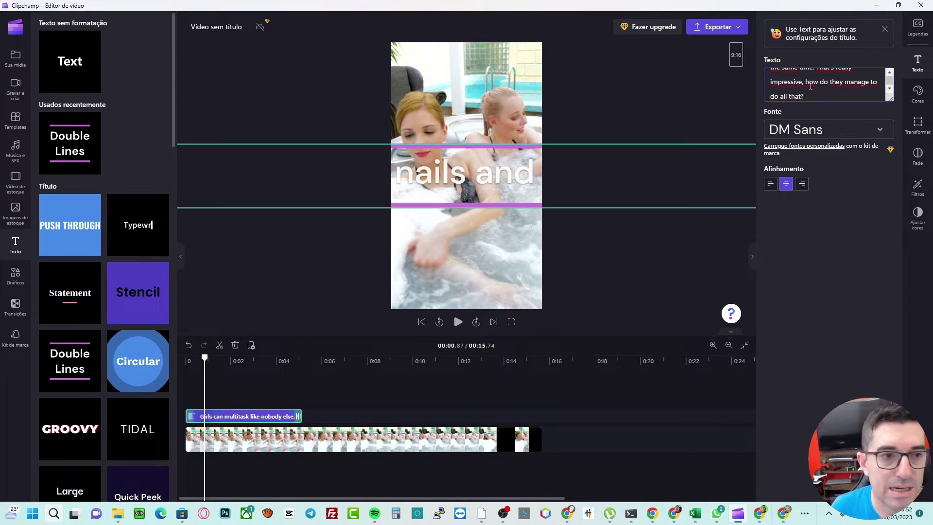
pyautogui.moveTo(891, 103); pyautogui.dragTo(891, 415)
pyautogui.moveTo(855, 92); pyautogui.dragTo(801, 185)
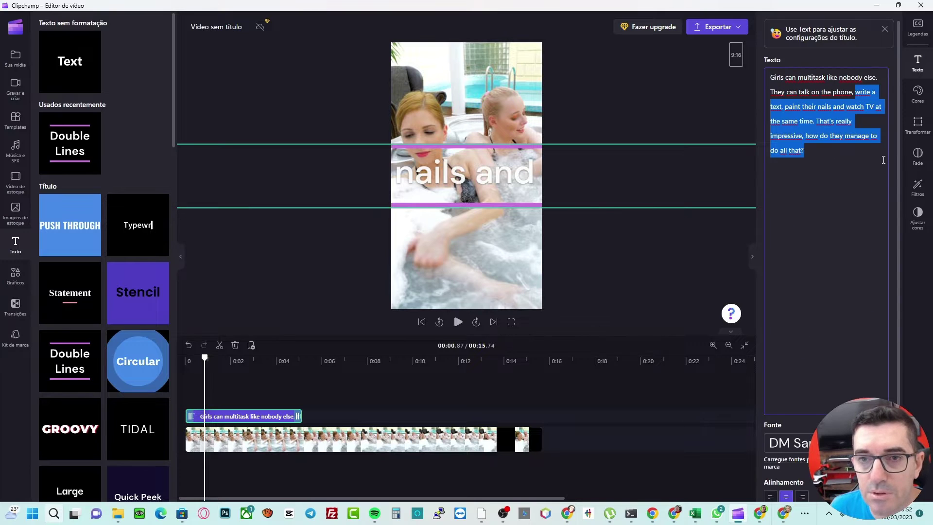
pyautogui.press('BackSpace')
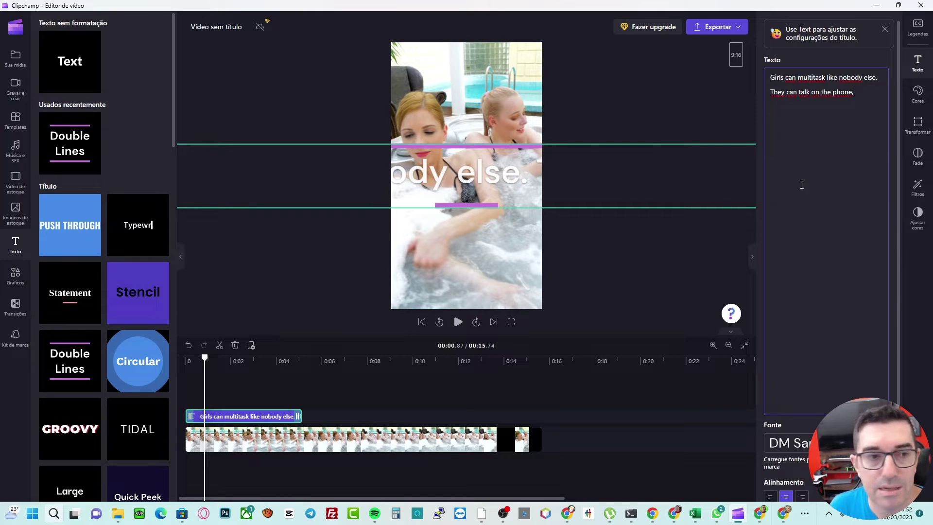
# Break the title's text into short lines of one to three words and set its font to Azeret Mono.
pyautogui.click(407, 266)
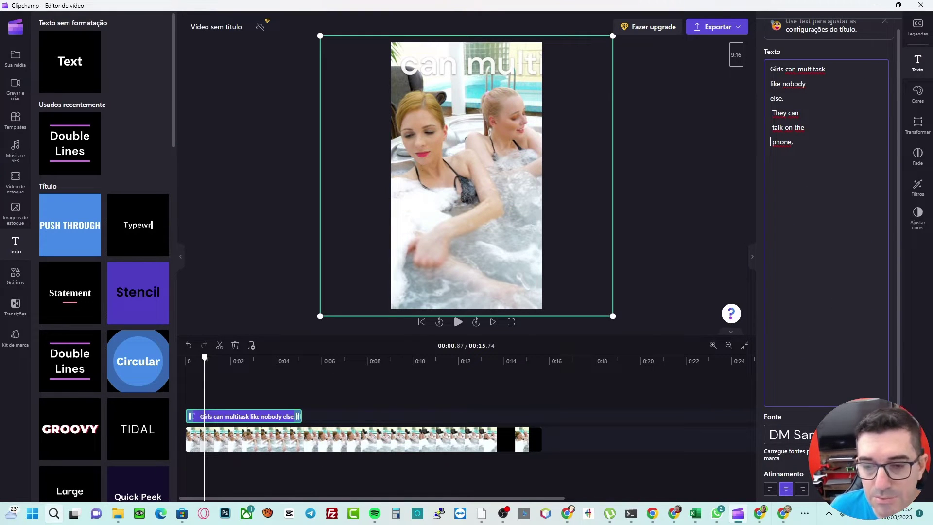
pyautogui.click(844, 184)
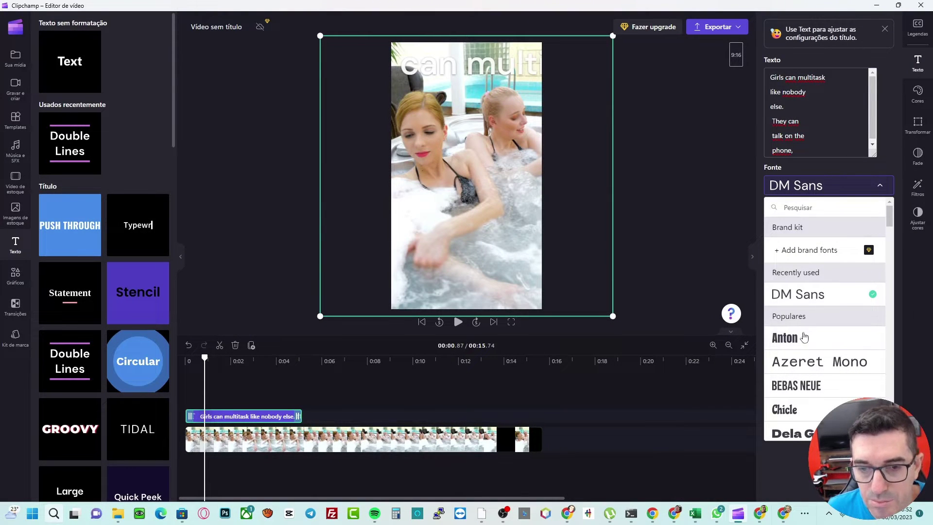
pyautogui.click(810, 363)
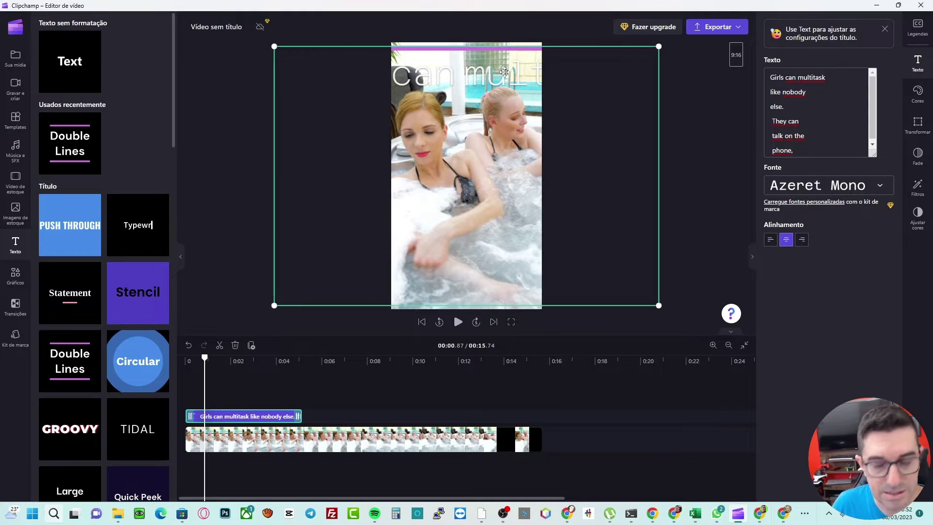
# Delete the Double Lines title and add a plain Text title over the clip at 0.87 seconds, selecting its placeholder text.
pyautogui.press('Delete')
pyautogui.moveTo(69, 61); pyautogui.dragTo(463, 141)
pyautogui.click(524, 175)
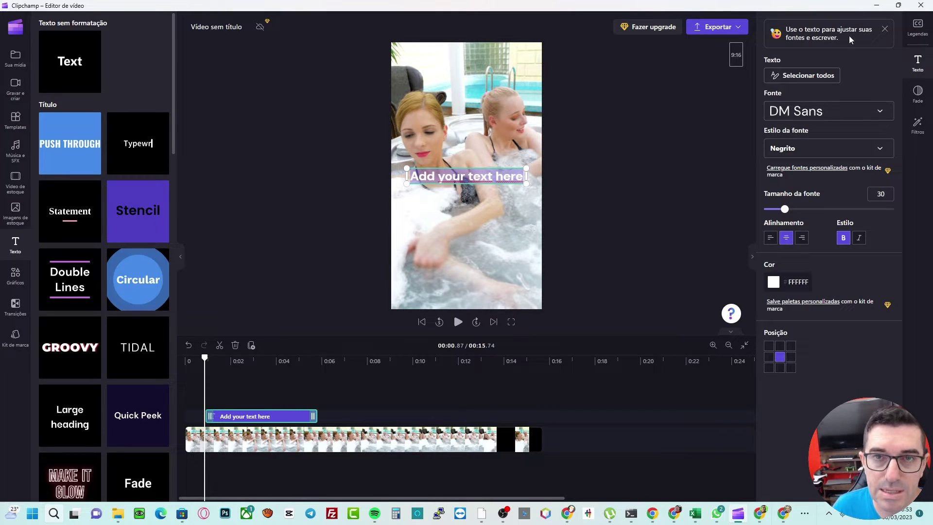
pyautogui.click(472, 184)
pyautogui.click(474, 178)
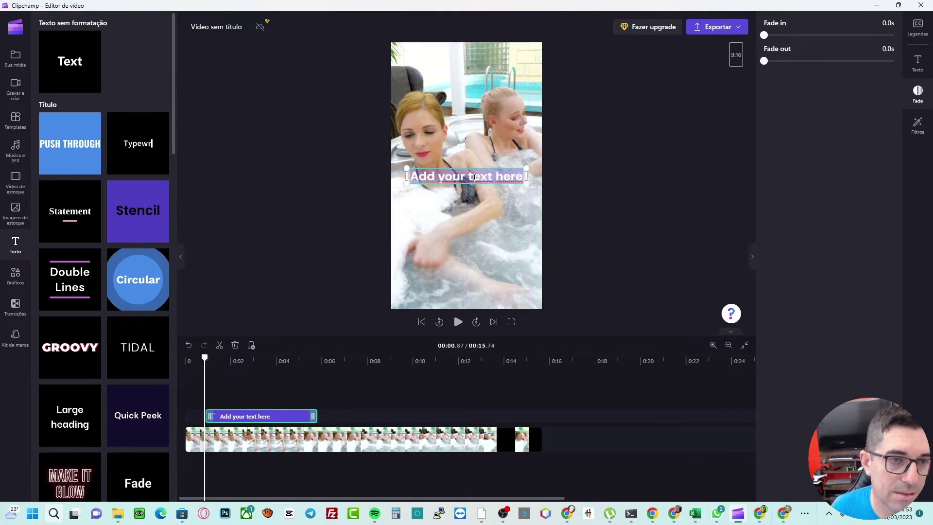
# Copy the full English translation from Google's translator and paste it over the placeholder of the plain Text title in Clipchamp.
pyautogui.hotkey('alt', 'Tab')
pyautogui.scroll(-5, 432, 300)
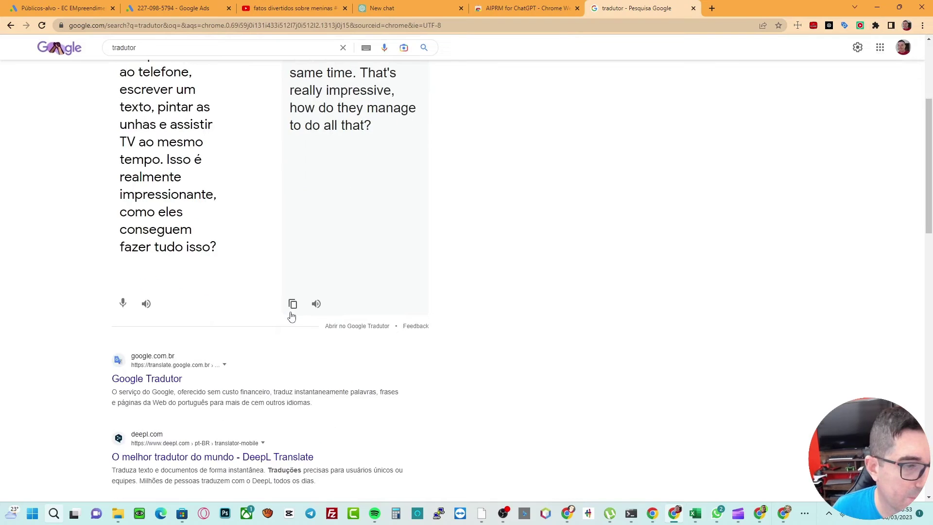
pyautogui.click(293, 306)
pyautogui.hotkey('alt', 'Tab')
pyautogui.hotkey('ctrl', 'v')
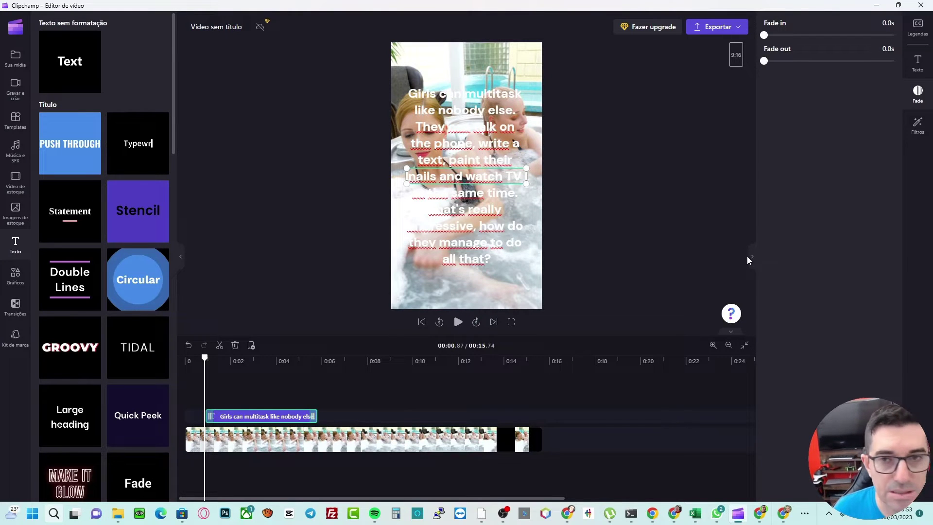
# Stretch the facts title over most of the clip, starting at about 0.48 seconds, and position it in the frame's upper-right area.
pyautogui.moveTo(311, 417); pyautogui.dragTo(532, 415)
pyautogui.click(916, 63)
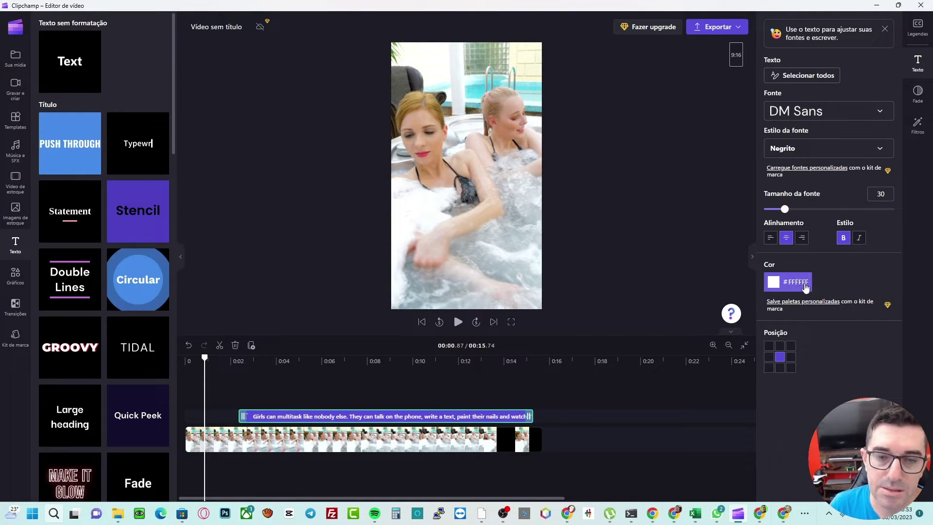
pyautogui.click(781, 345)
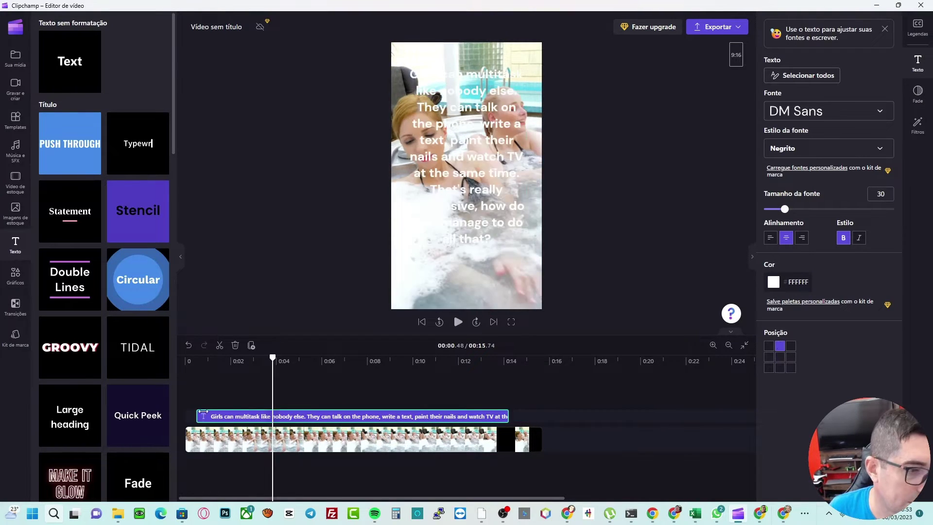
pyautogui.click(791, 346)
pyautogui.click(769, 346)
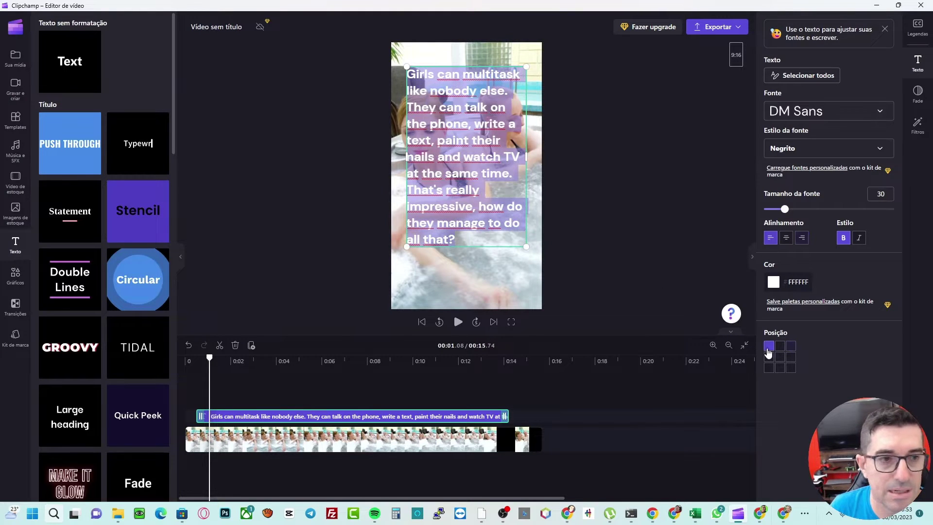
pyautogui.click(792, 346)
# Color the facts title dark grey #242424 and apply the Discoteca filter to it.
pyautogui.click(772, 281)
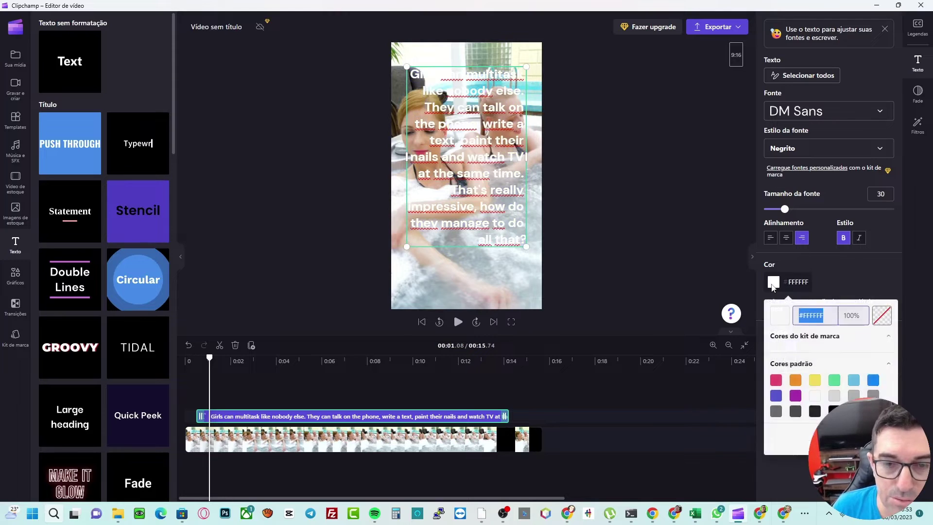
pyautogui.click(813, 428)
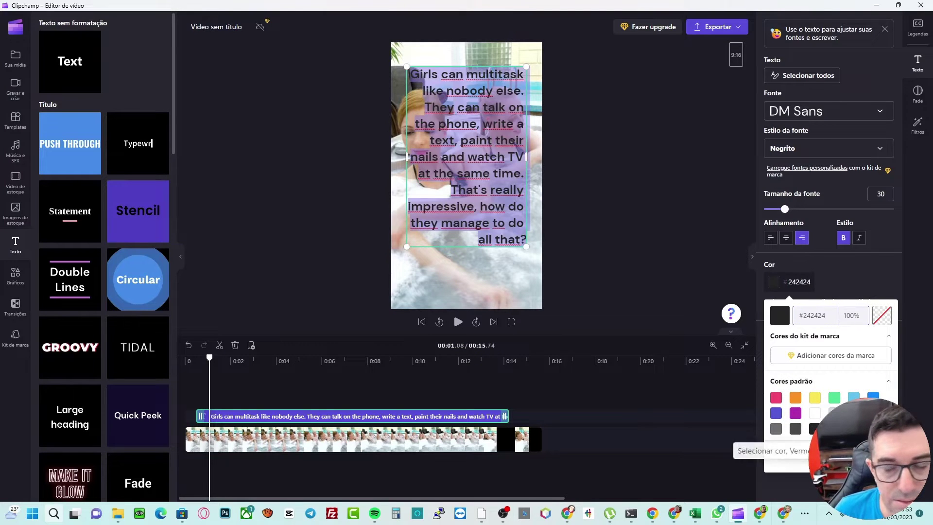
pyautogui.click(583, 283)
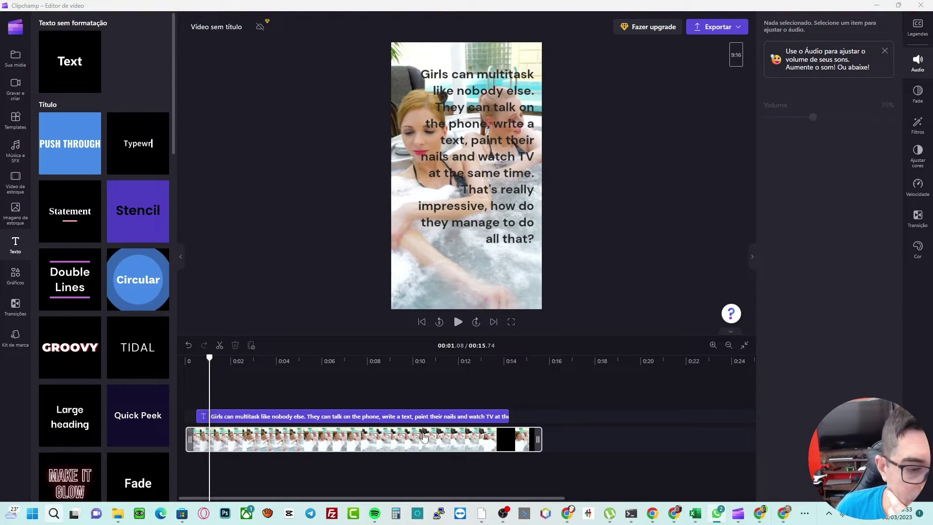
pyautogui.click(481, 416)
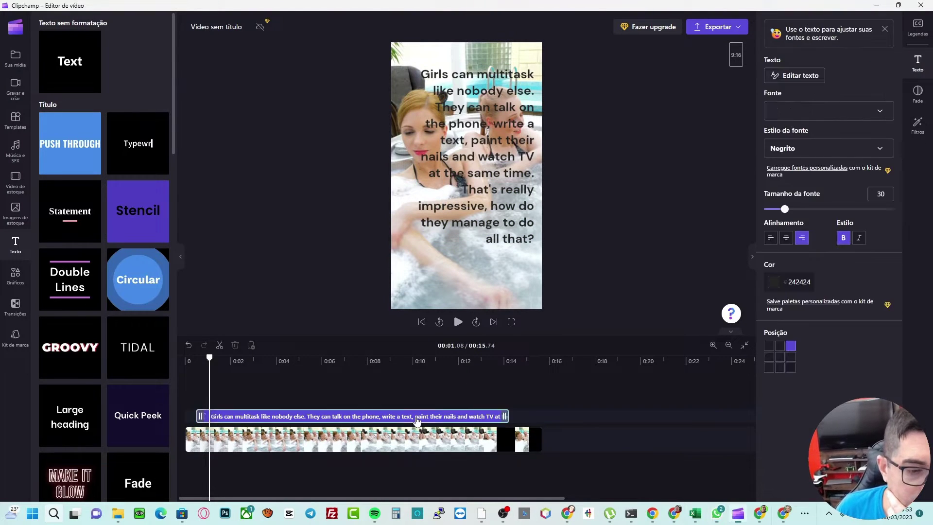
pyautogui.click(919, 95)
pyautogui.click(920, 125)
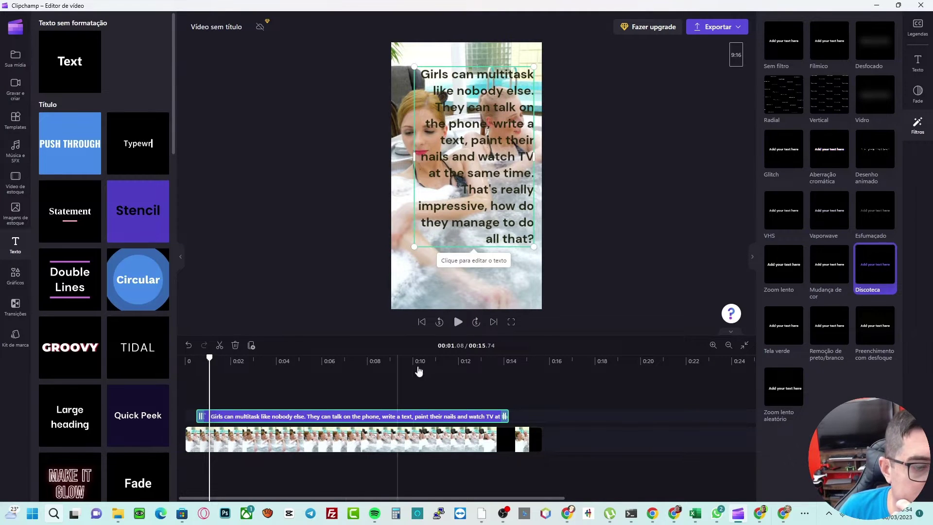
# Play back the video, shorten the facts title to end near 12 seconds, and trim the clip to 14.90 seconds.
pyautogui.click(458, 322)
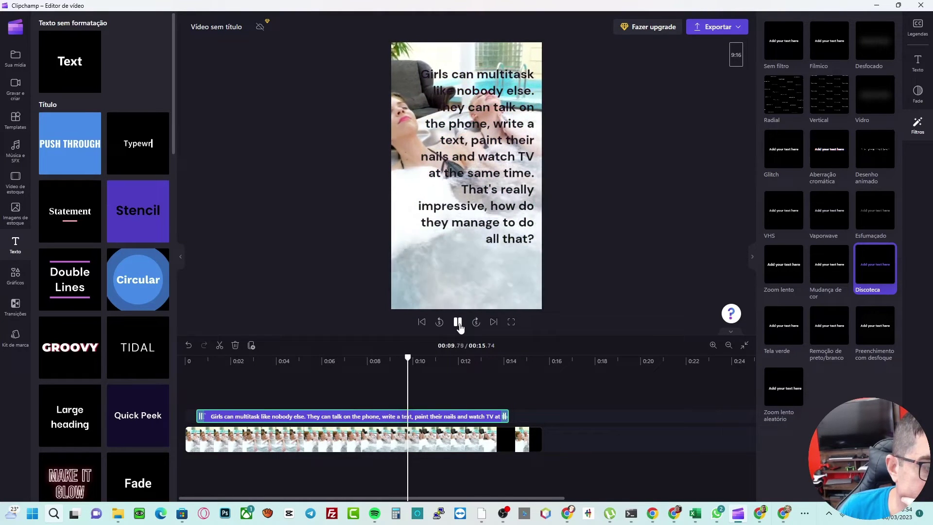
pyautogui.click(458, 322)
pyautogui.moveTo(508, 415); pyautogui.dragTo(455, 414)
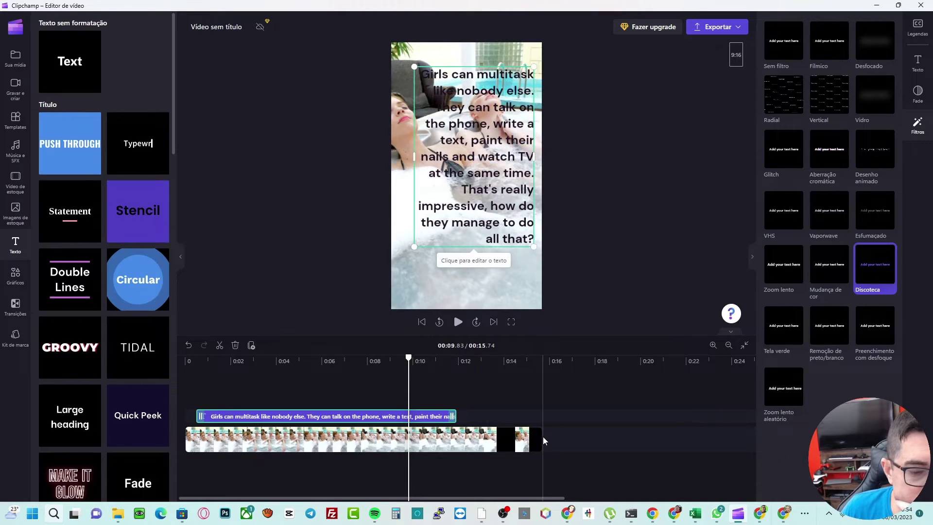
pyautogui.moveTo(539, 440)
pyautogui.mouseDown()
pyautogui.moveTo(455, 440)
pyautogui.moveTo(522, 440)
pyautogui.mouseUp()
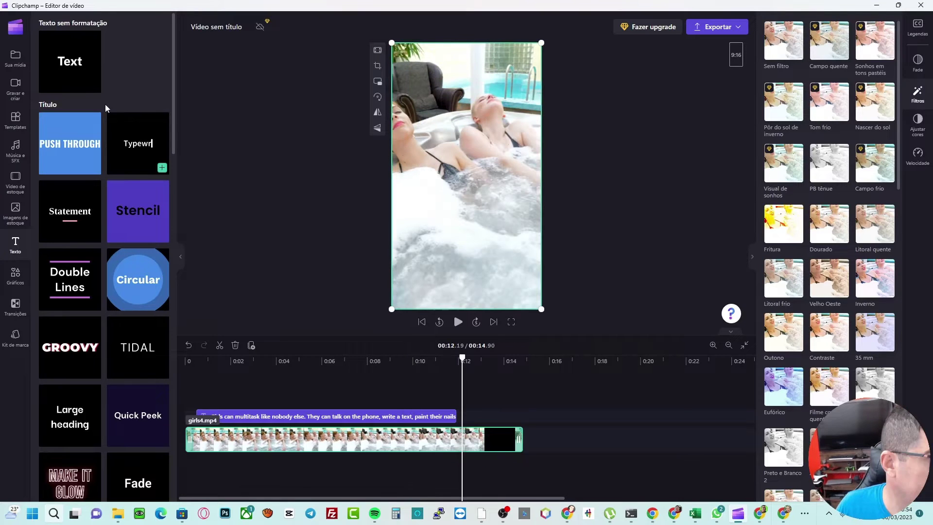
# Add a plain Text title reading "subscribe" directly after the facts title, at 12.19 seconds.
pyautogui.moveTo(70, 63); pyautogui.dragTo(490, 432)
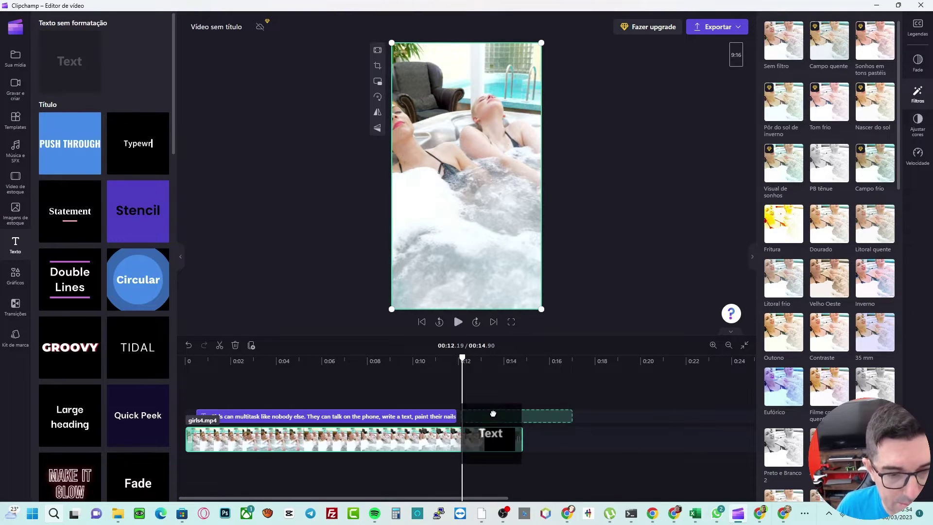
pyautogui.hotkey('alt', 'Tab')
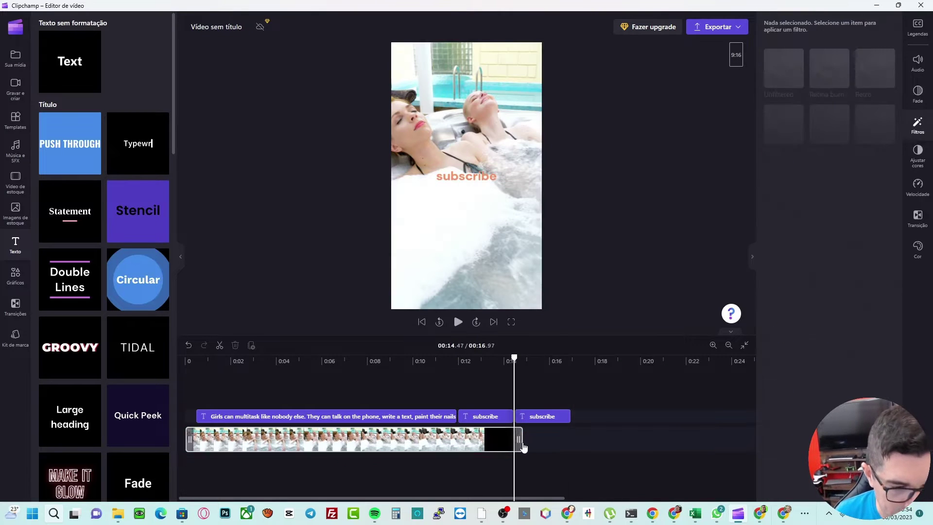
# Split the girls4 clip at 14.44 seconds, delete the leftover clip and "subscribe" pieces past that point, and return to the start.
pyautogui.hotkey('ctrl', 'z')
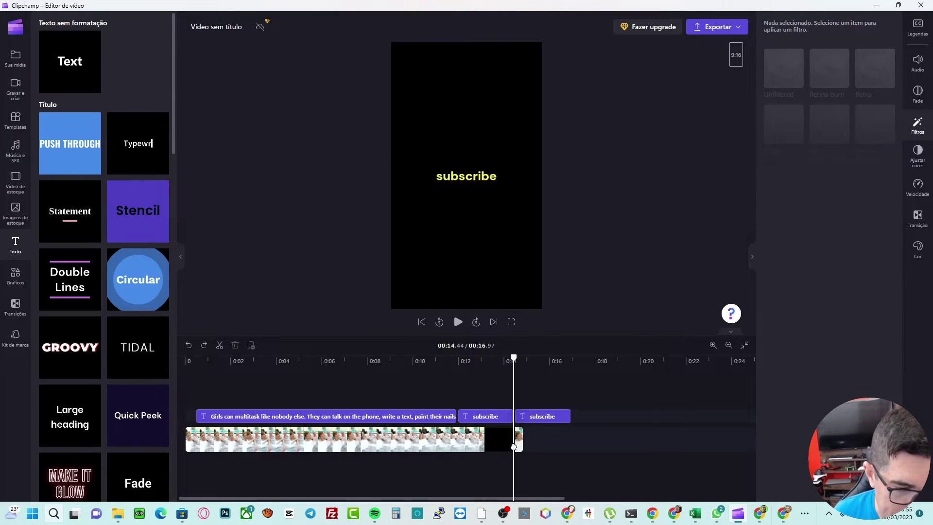
pyautogui.click(514, 446)
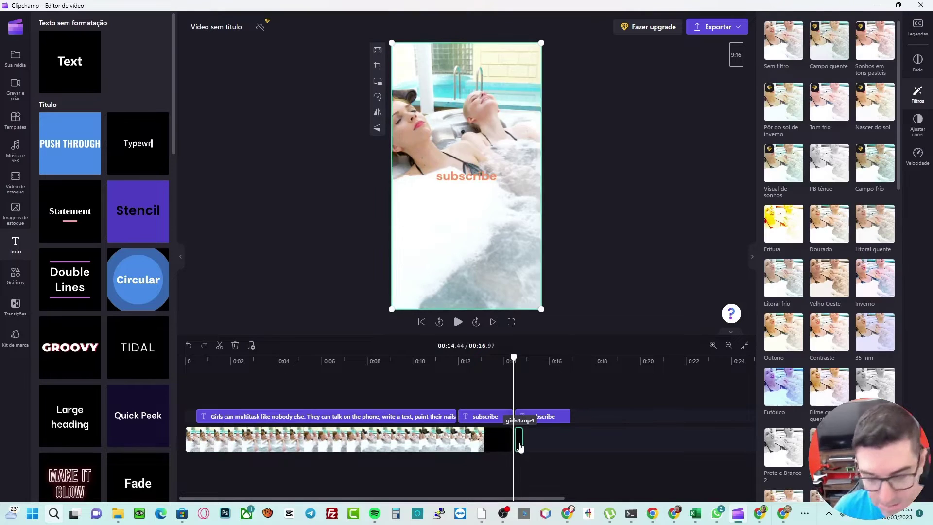
pyautogui.press('Delete')
pyautogui.click(536, 416)
pyautogui.press('Delete')
pyautogui.moveTo(513, 362); pyautogui.dragTo(249, 375)
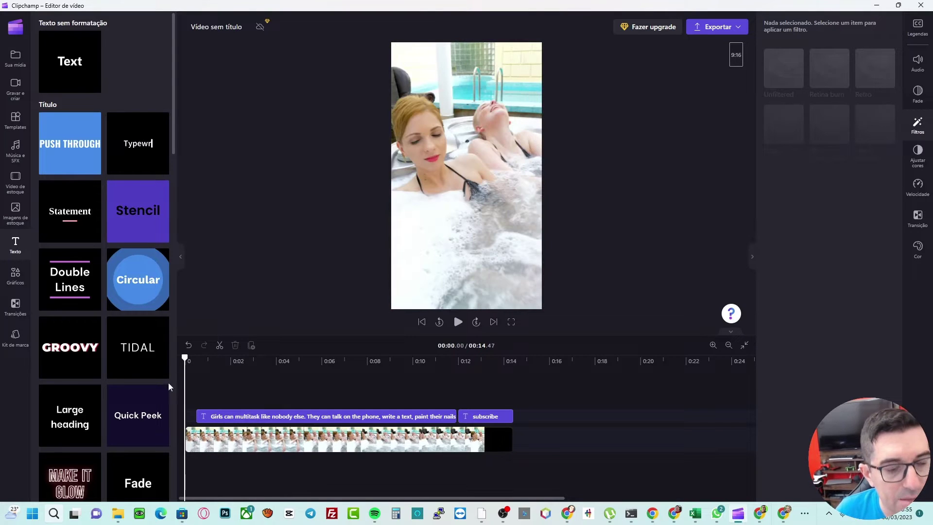
# Switch to the ChatGPT chat in the browser, review facts 3 to 5 about girls, and return to Clipchamp.
pyautogui.press('super+Tab')
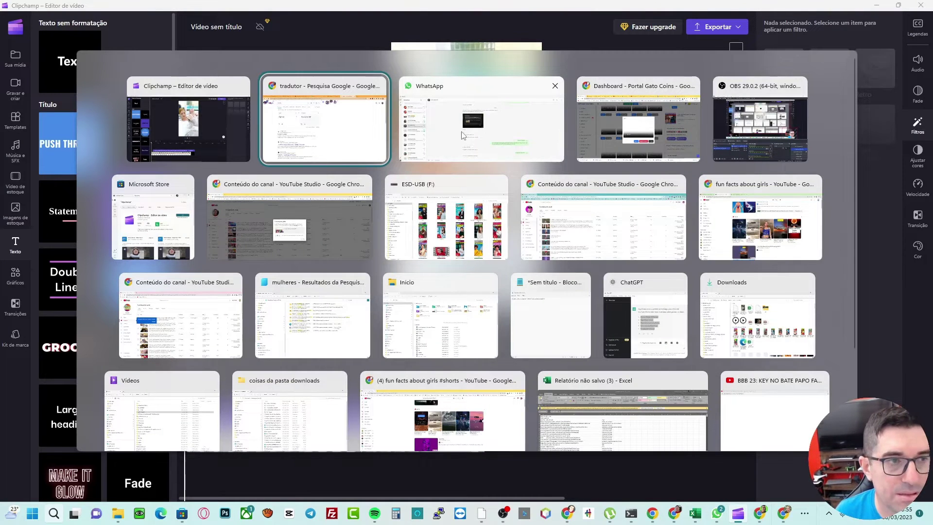
pyautogui.press('Return')
pyautogui.click(408, 8)
pyautogui.moveTo(380, 198); pyautogui.dragTo(546, 267)
pyautogui.moveTo(380, 280); pyautogui.dragTo(596, 294)
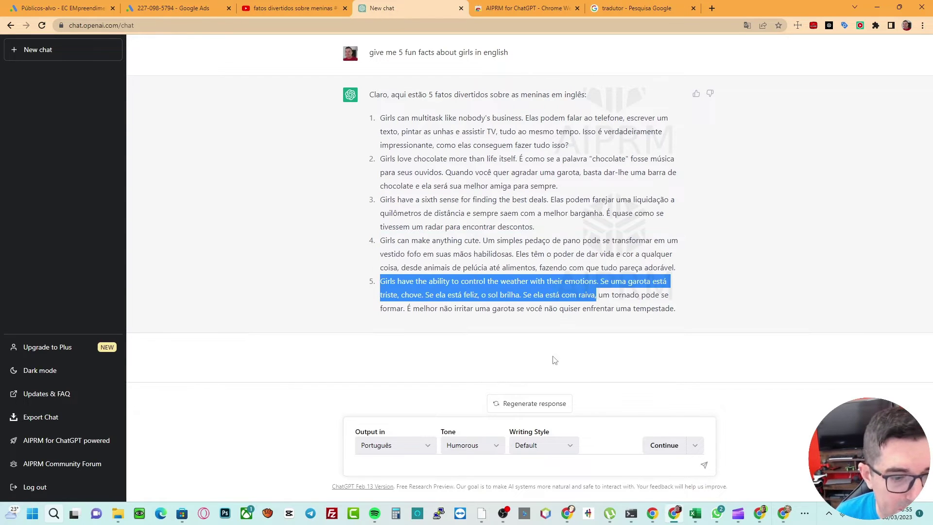
pyautogui.hotkey('alt', 'Tab')
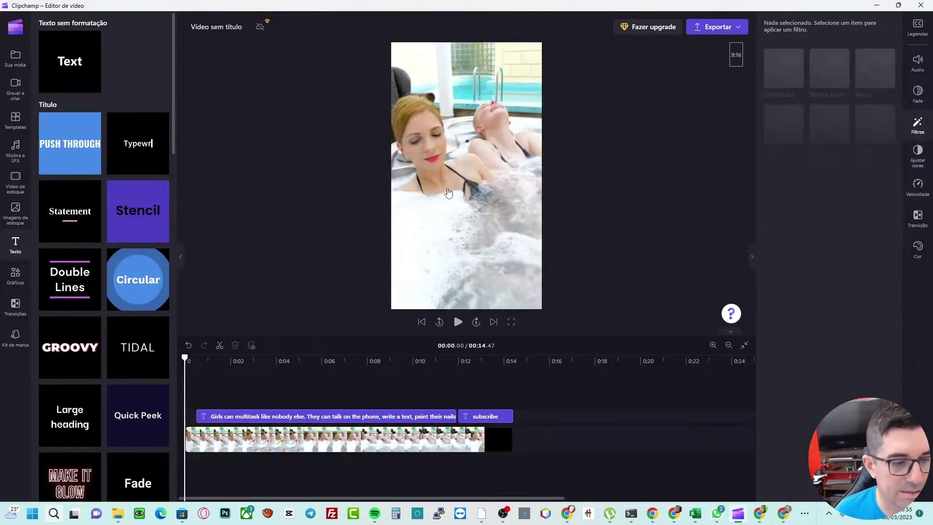
# Export the video in 1080p and name it "fun facts about girls".
pyautogui.click(717, 26)
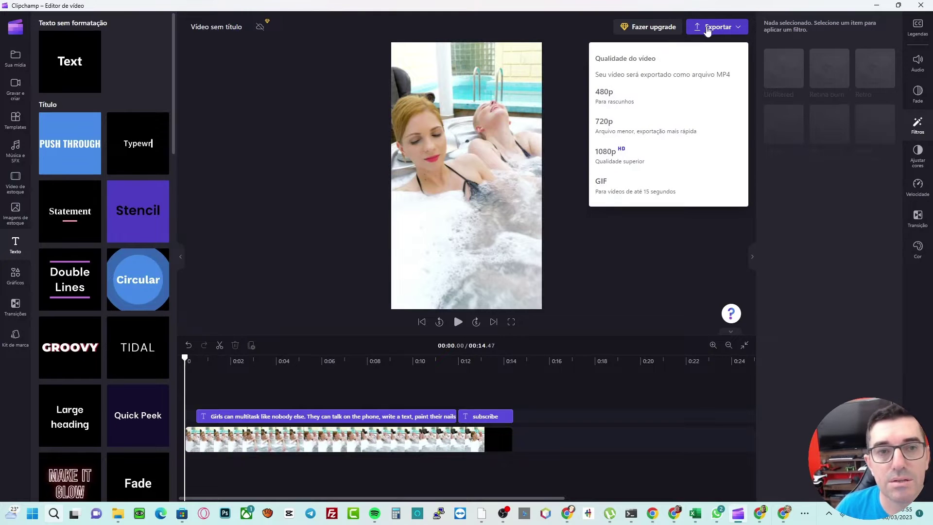
pyautogui.click(620, 155)
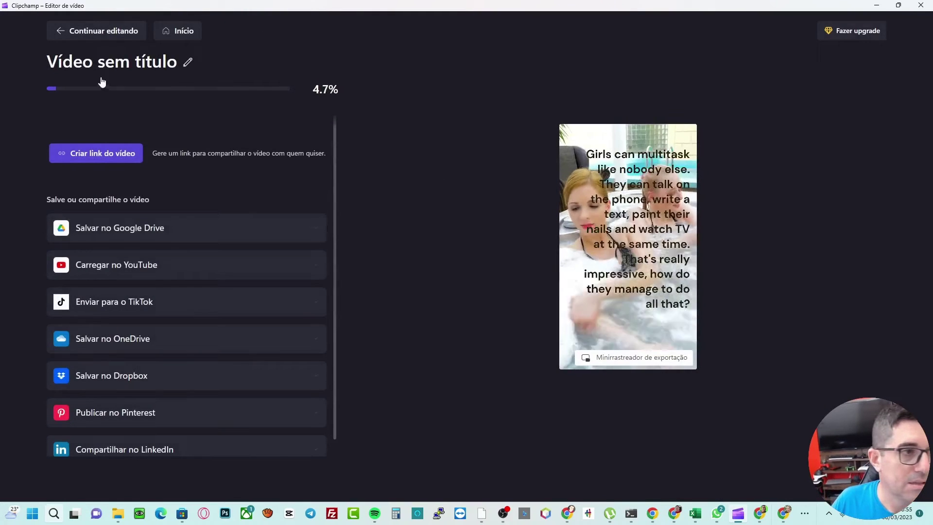
pyautogui.hotkey('ctrl', 'a')
pyautogui.write('fun facts about girls')
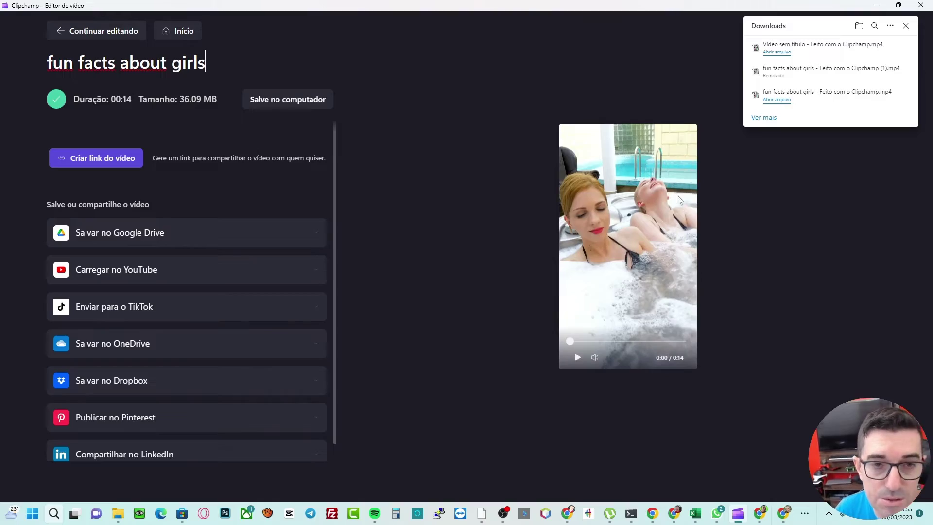
# Switch to the Downloads folder and copy the exported video "fun facts about girls - Feito com o Clipchamp (1)".
pyautogui.press('super+Tab')
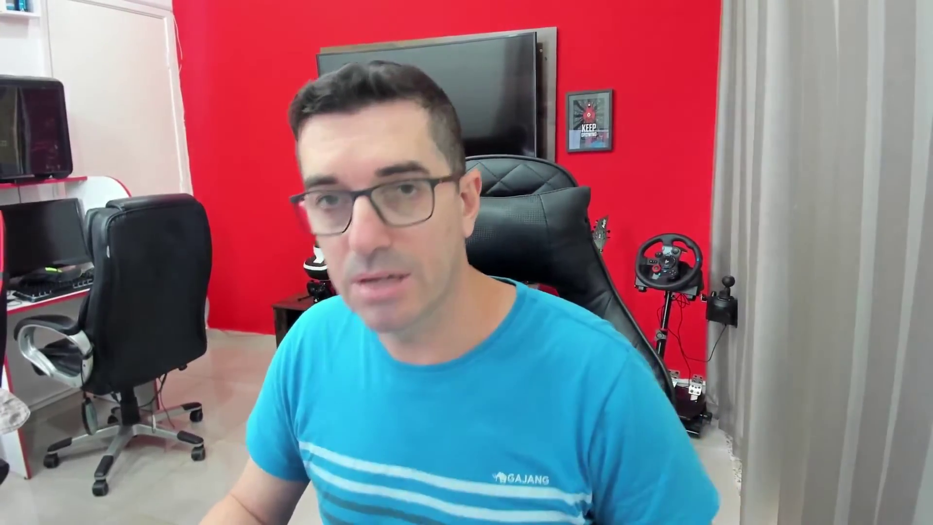
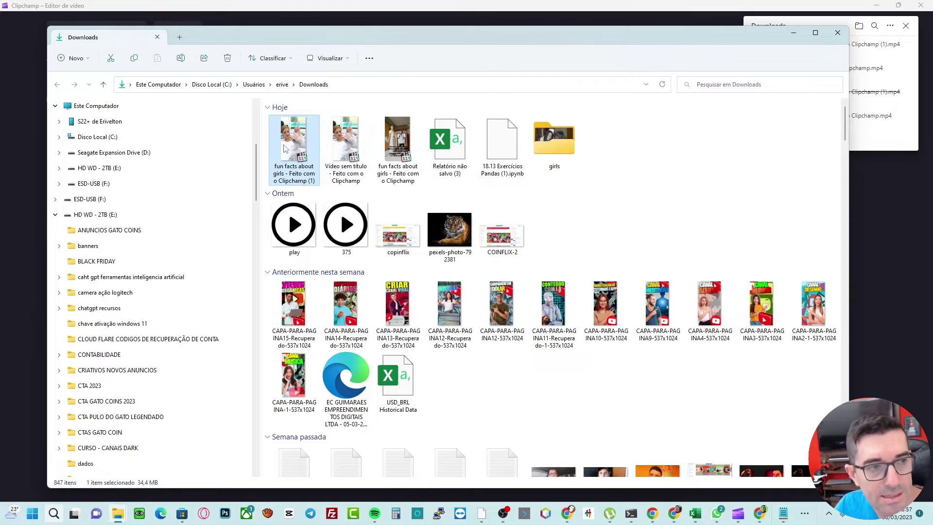
pyautogui.rightClick(287, 147)
pyautogui.press('Escape')
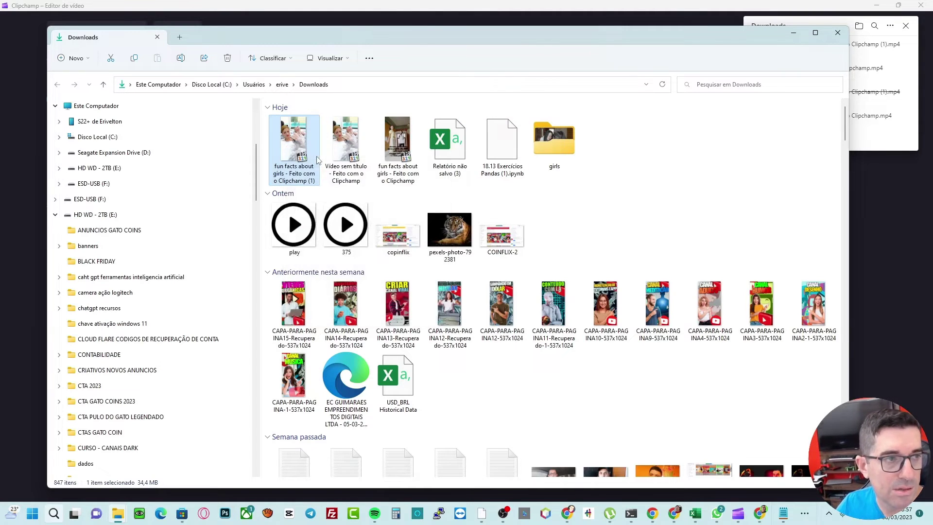
# Switch to the S22+ phone's file window and open the Download folder in its internal storage.
pyautogui.hotkey('alt', 'Tab')
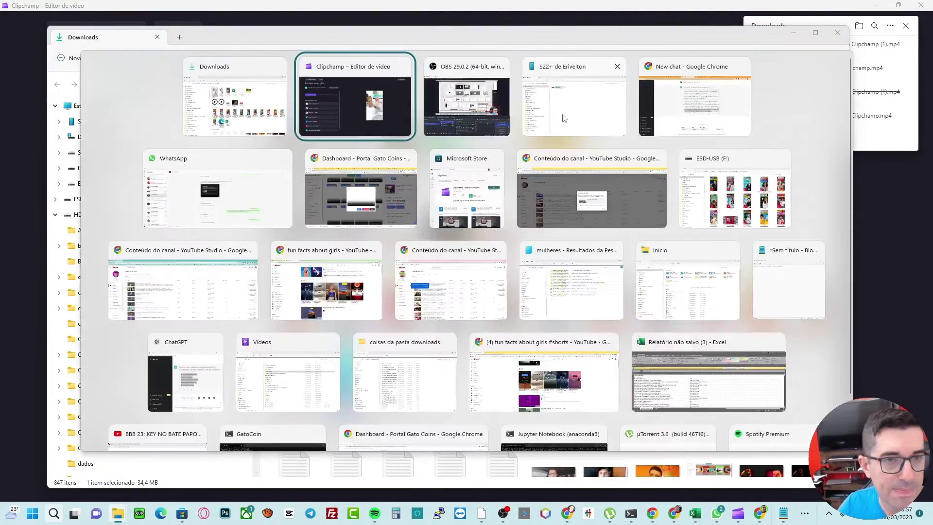
pyautogui.click(280, 150)
pyautogui.doubleClick(335, 103)
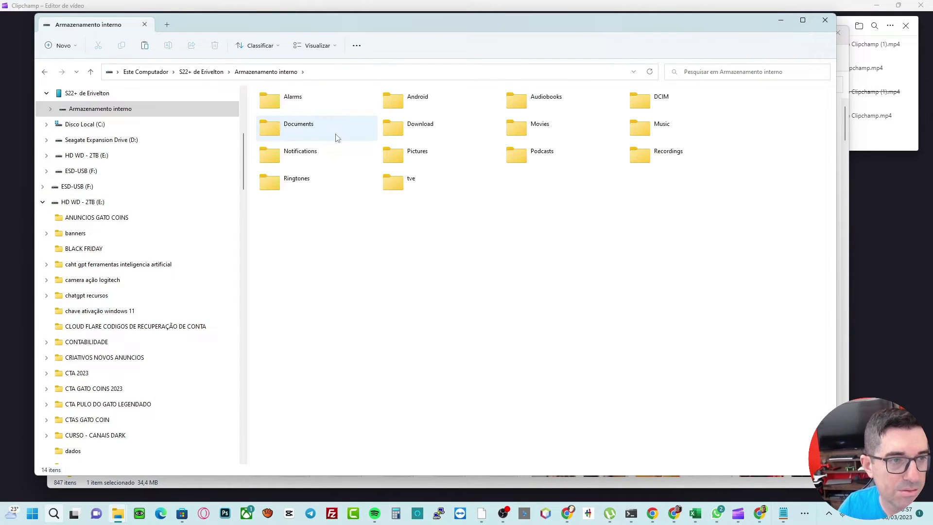
pyautogui.click(324, 127)
pyautogui.press('Right')
pyautogui.press('Return')
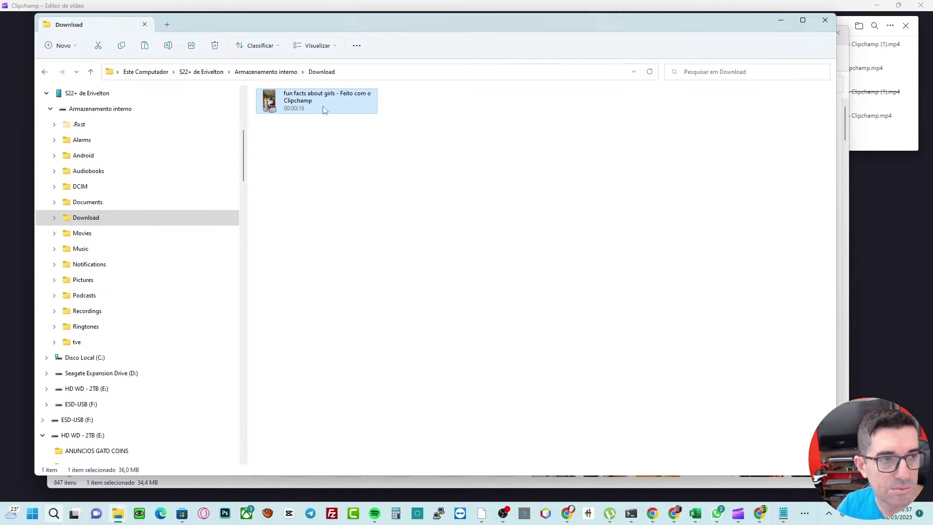
# Delete the old fun facts video from the phone's Download folder and paste the copied video there.
pyautogui.press('Delete')
pyautogui.click(533, 254)
pyautogui.rightClick(411, 168)
pyautogui.press('Escape')
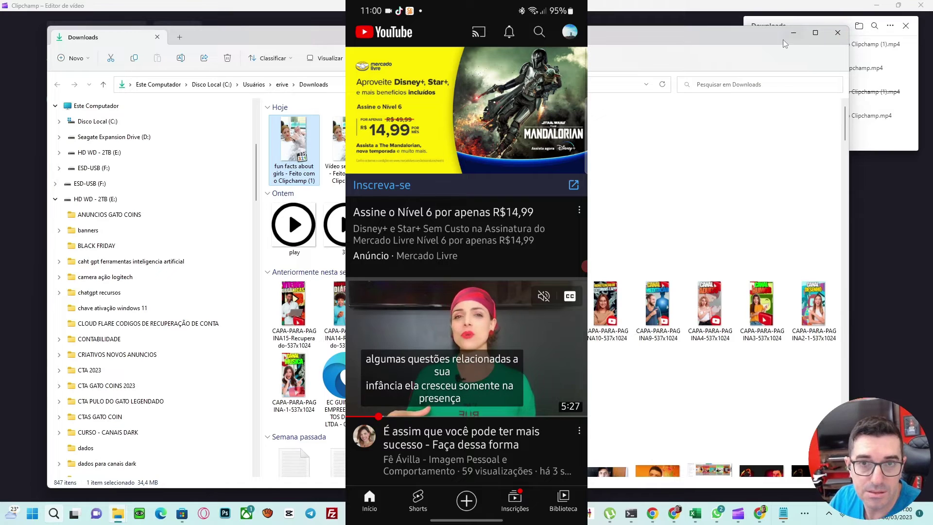
# Minimize the Downloads window and pick "Unstoppable" by Sia from the recommended Shorts songs on the mirrored phone.
pyautogui.click(874, 44)
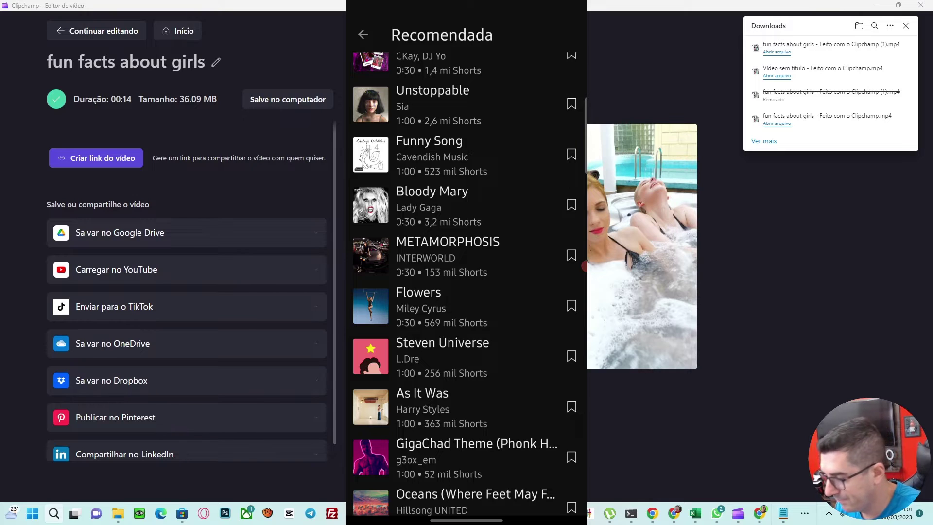
pyautogui.scroll(2, 466, 282)
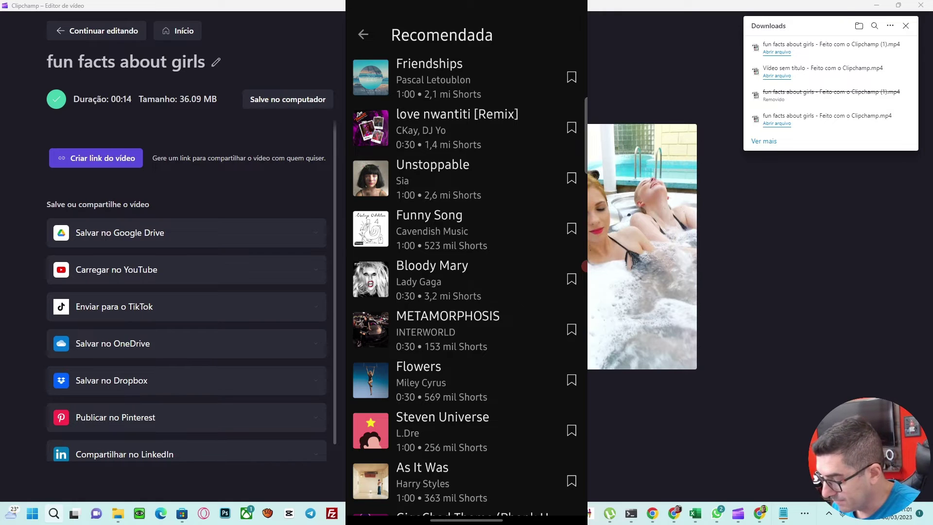
pyautogui.click(370, 178)
pyautogui.click(564, 178)
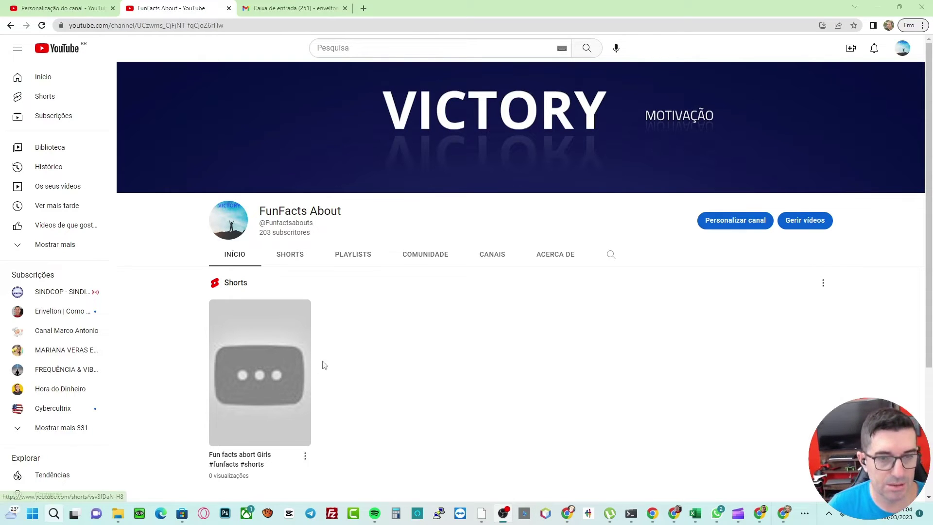
pyautogui.click(902, 48)
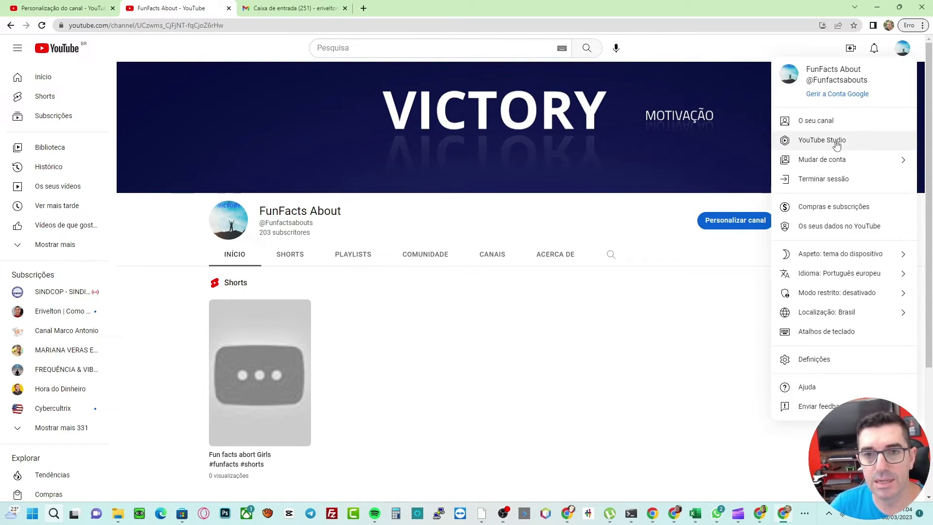
pyautogui.click(835, 144)
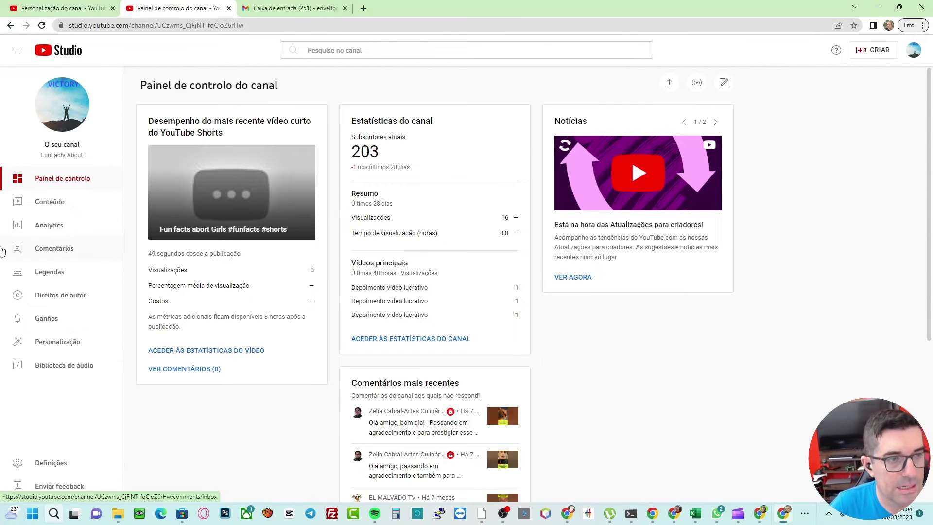
pyautogui.click(58, 207)
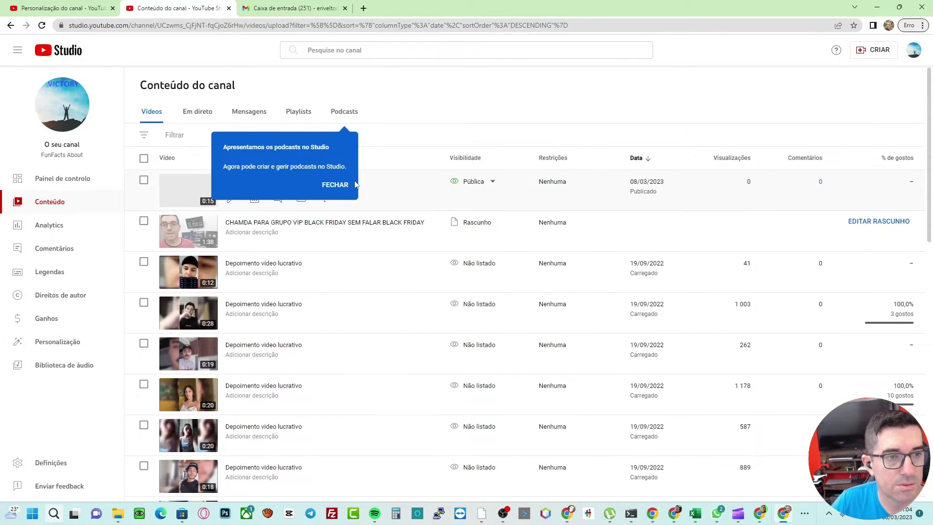
pyautogui.click(338, 185)
pyautogui.click(230, 201)
pyautogui.click(201, 183)
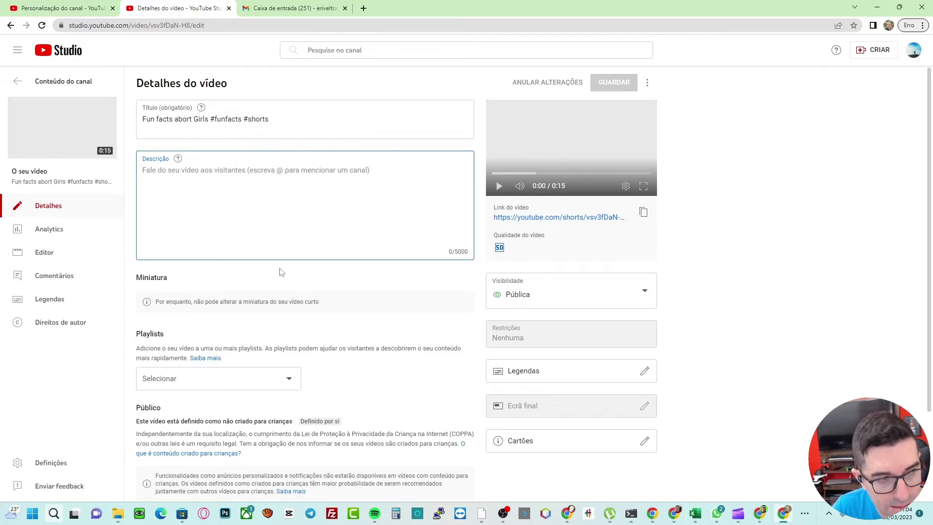
# Switch to the ChatGPT conversation and copy the first fun fact, about girls multitasking.
pyautogui.click(566, 522)
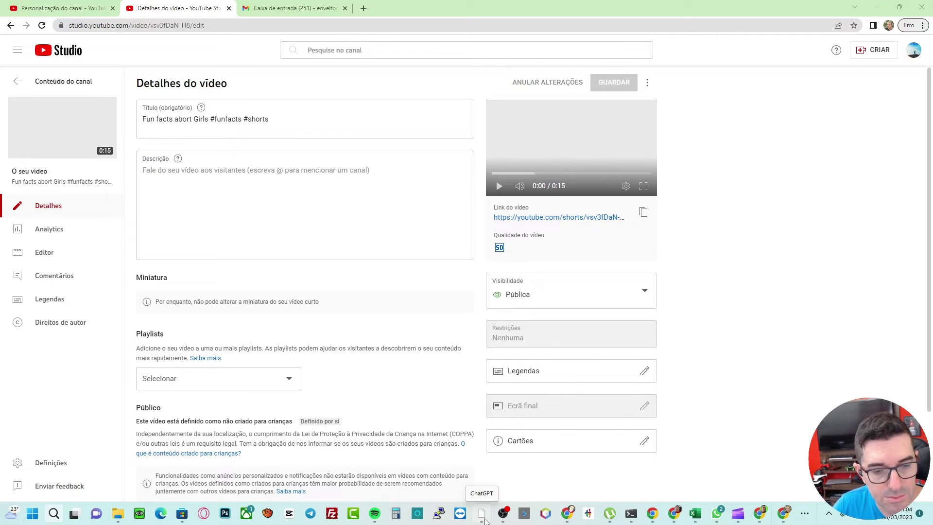
pyautogui.click(671, 514)
pyautogui.tripleClick(392, 130)
pyautogui.hotkey('ctrl', 'c')
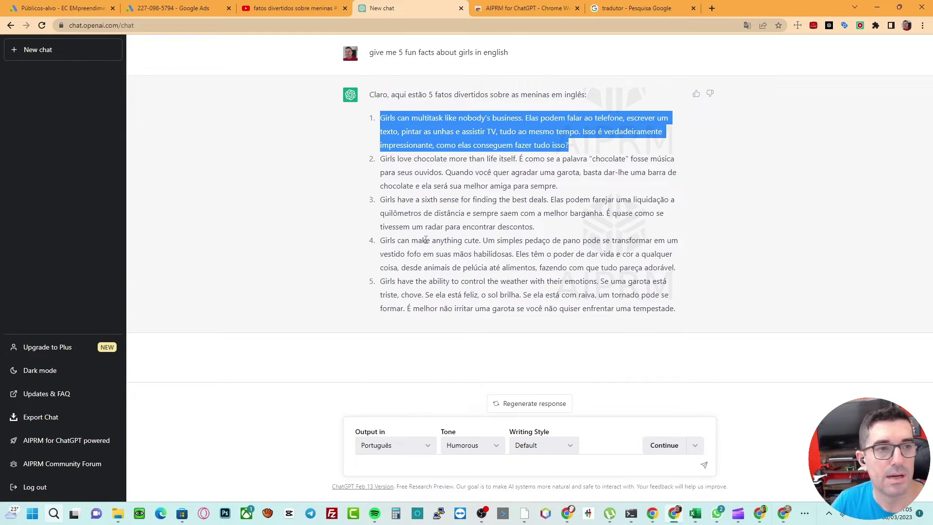
pyautogui.click(39, 49)
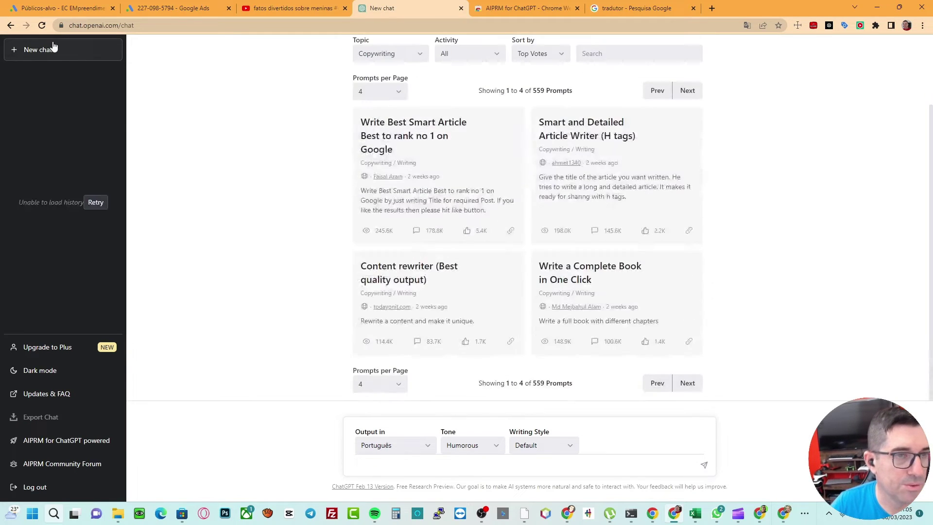
pyautogui.click(620, 140)
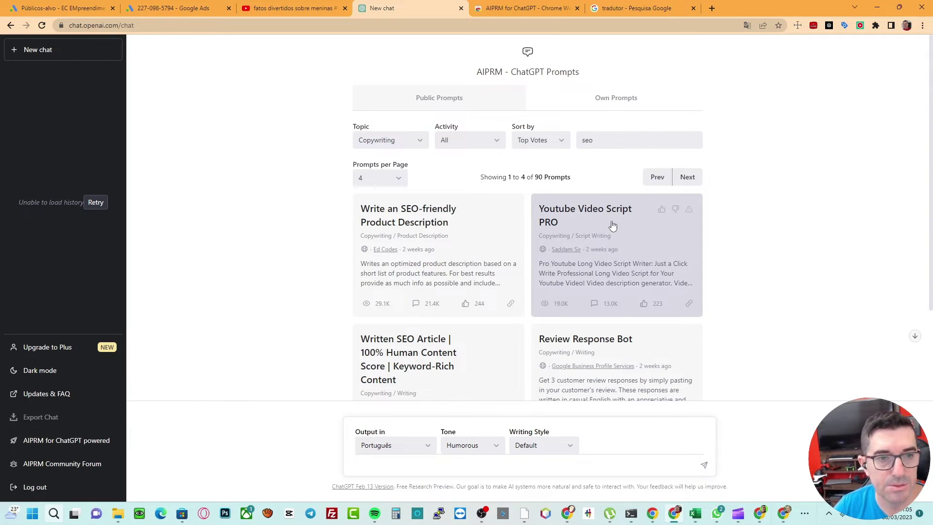
pyautogui.click(462, 214)
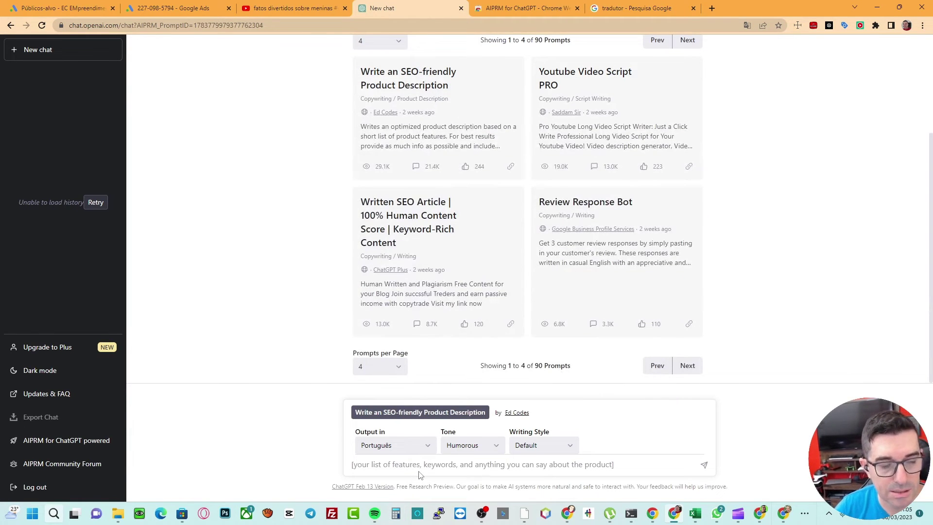
pyautogui.hotkey('ctrl', 'v')
pyautogui.press('Return')
pyautogui.rightClick(278, 125)
pyautogui.click(309, 156)
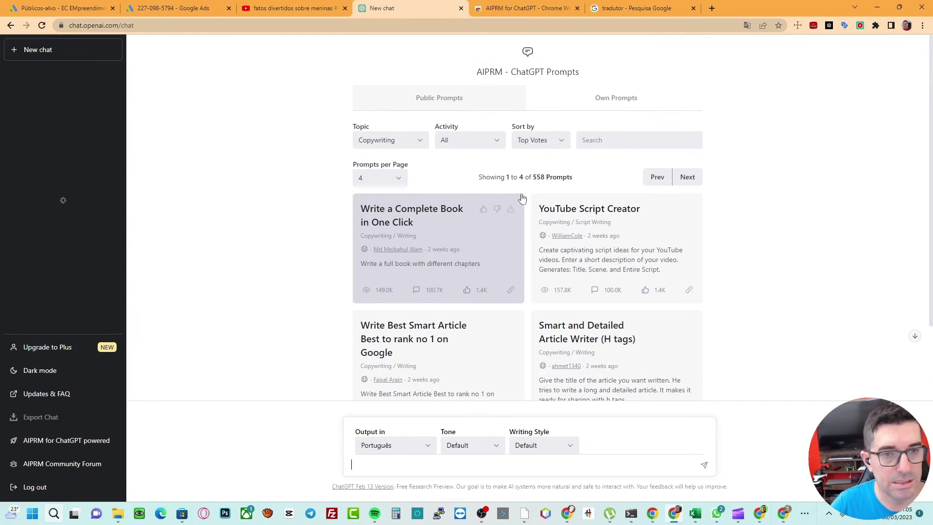
# Search the prompt library for "seo", choose "Write an SEO-friendly Product Description", and set the output language to English.
pyautogui.click(606, 146)
pyautogui.write('seo')
pyautogui.click(408, 214)
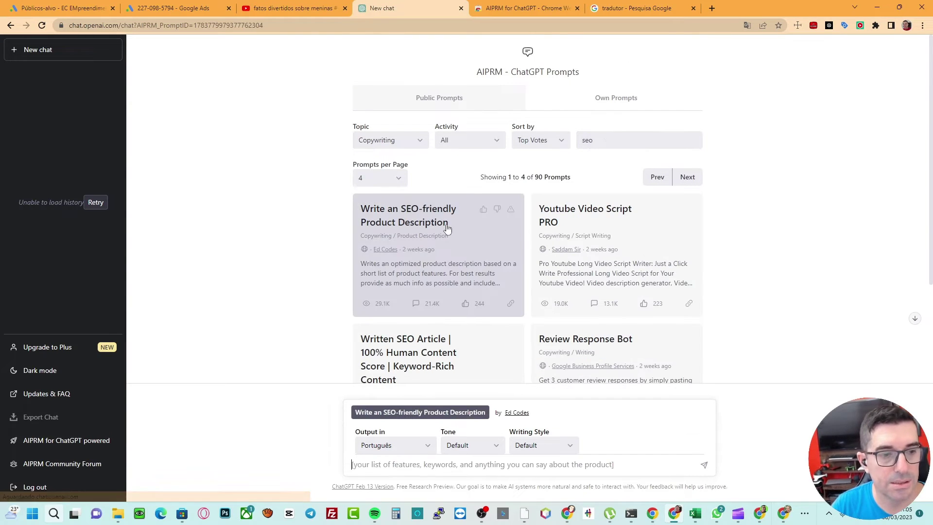
pyautogui.scroll(-3, 417, 291)
pyautogui.click(417, 444)
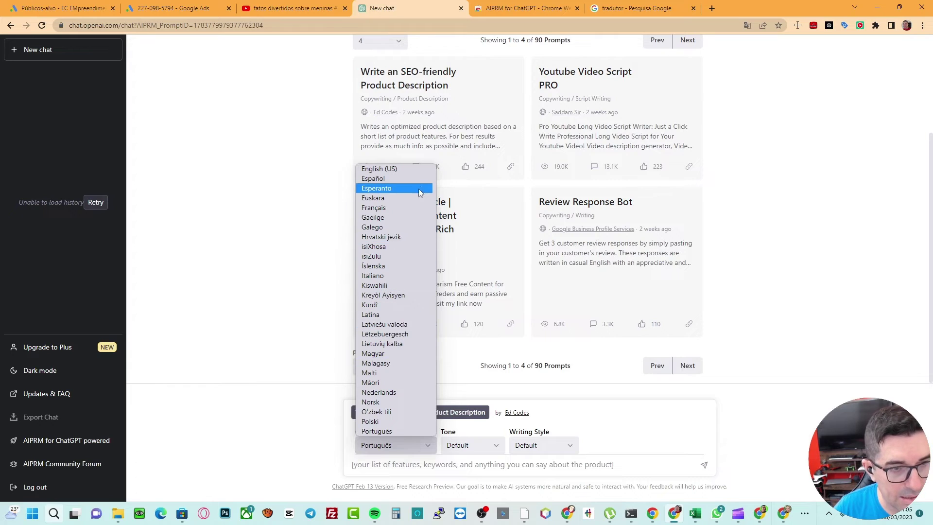
pyautogui.scroll(5, 383, 194)
pyautogui.click(383, 190)
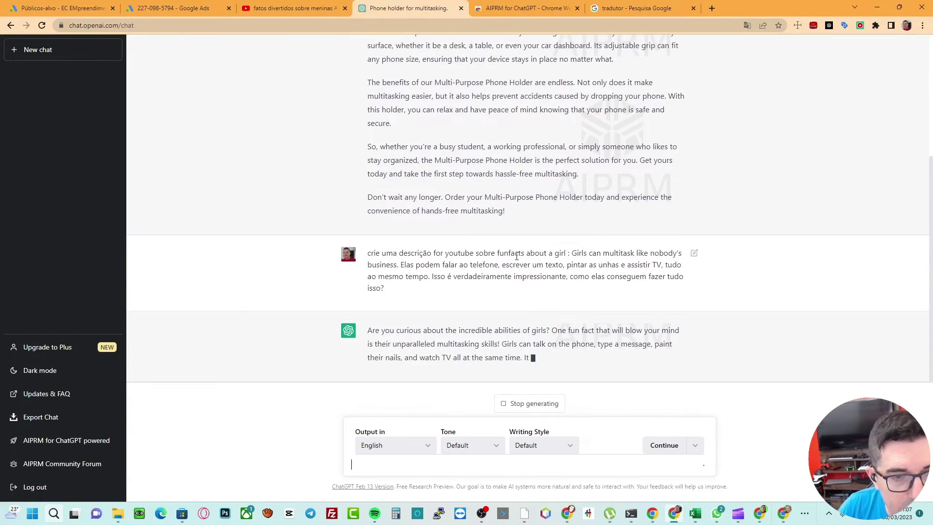
# Copy the full YouTube description generated by ChatGPT and paste it into the Short's description in YouTube Studio.
pyautogui.moveTo(572, 249); pyautogui.dragTo(700, 286)
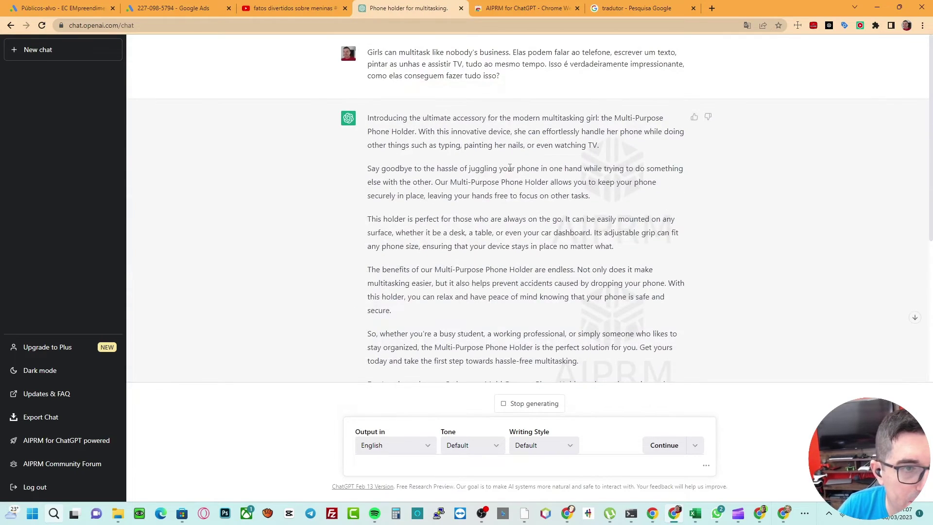
pyautogui.scroll(5, 522, 182)
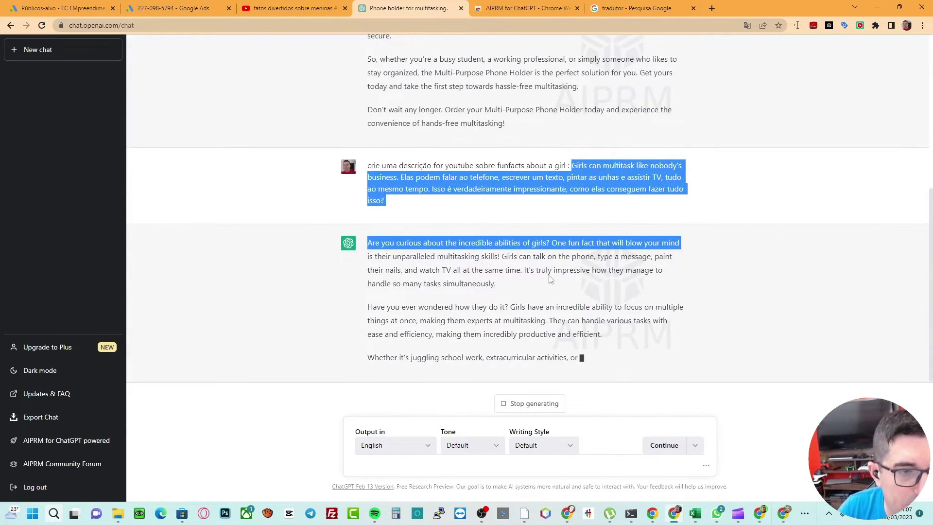
pyautogui.moveTo(537, 198); pyautogui.dragTo(386, 170)
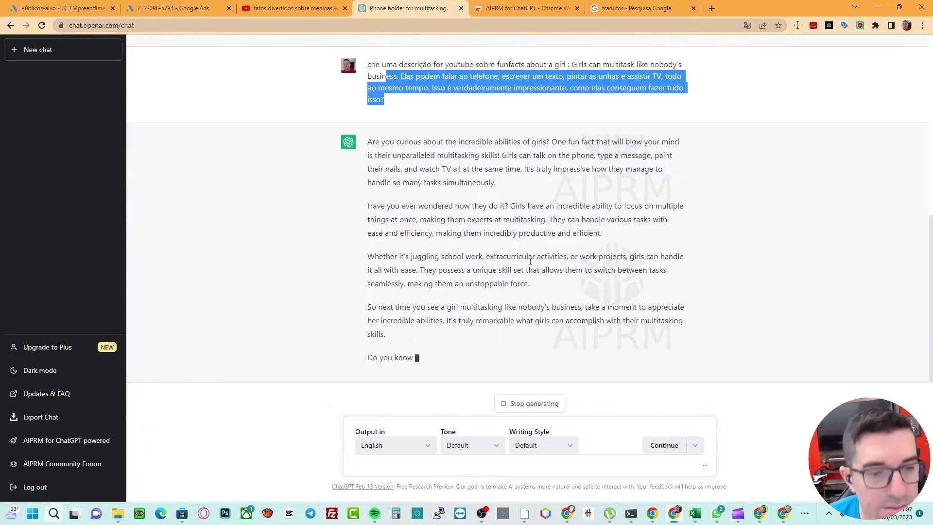
pyautogui.moveTo(369, 117); pyautogui.dragTo(455, 355)
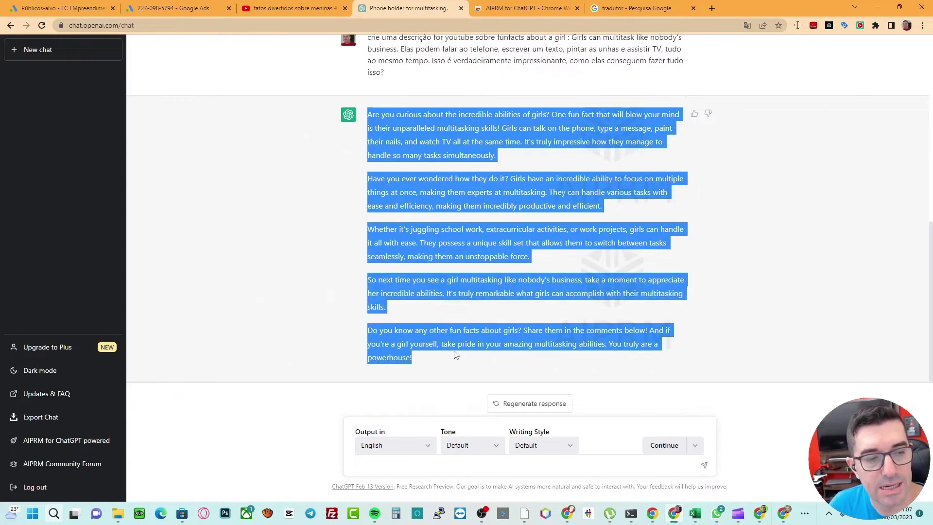
pyautogui.hotkey('ctrl', 'c')
pyautogui.hotkey('alt', 'Tab')
pyautogui.click(342, 202)
pyautogui.hotkey('ctrl', 'v')
# Ask ChatGPT "me de as 10 melhores hasthags para youtube sobre : funfacts about a girl : Girls can multitask like nobody's business.".
pyautogui.hotkey('alt', 'Tab')
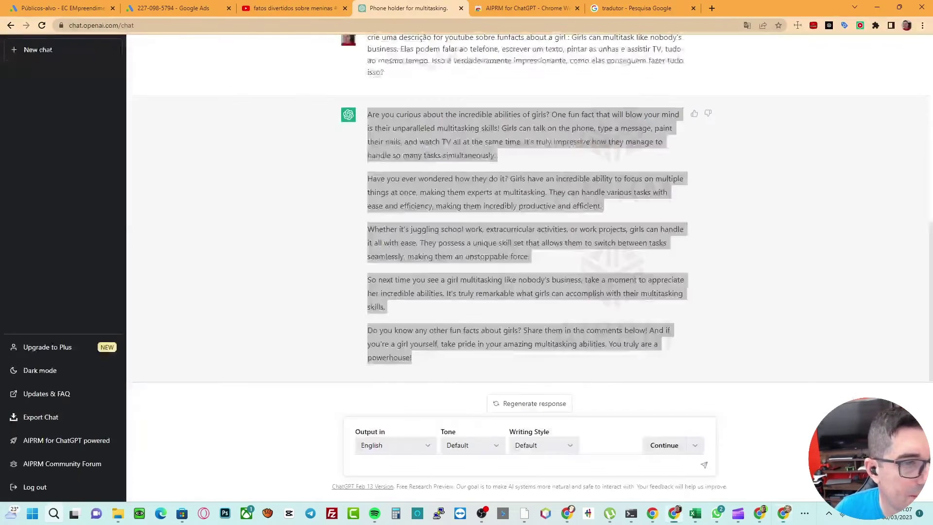
pyautogui.click(424, 465)
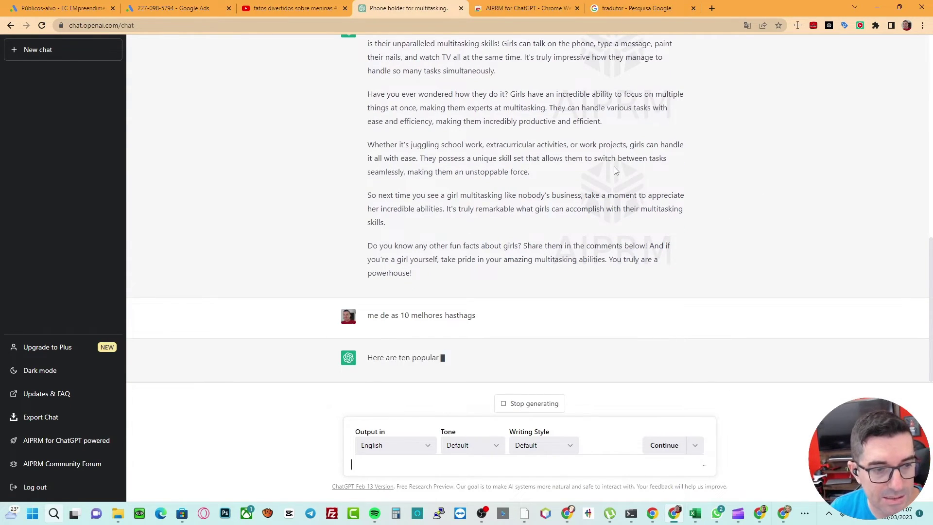
pyautogui.click(694, 264)
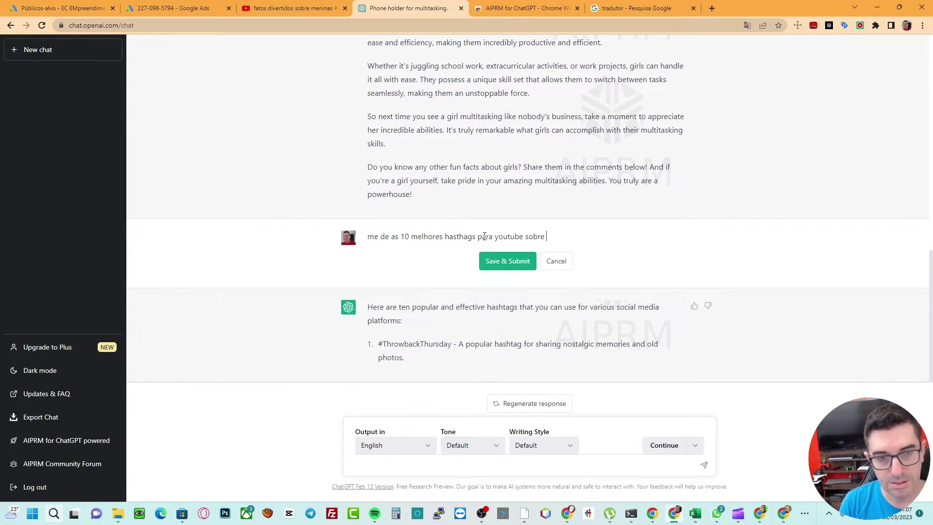
pyautogui.write(':  fun')
pyautogui.write('facts about a girl')
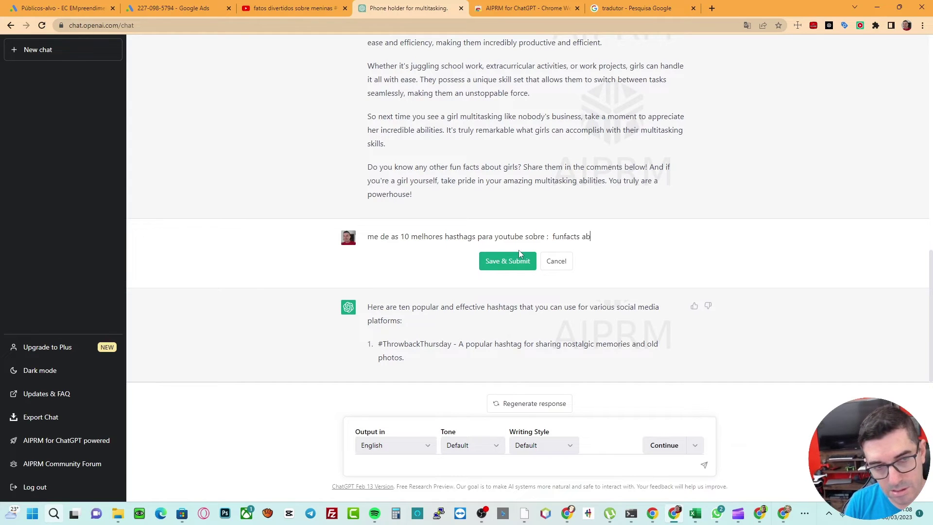
pyautogui.hotkey('ctrl', 'v')
pyautogui.click(519, 262)
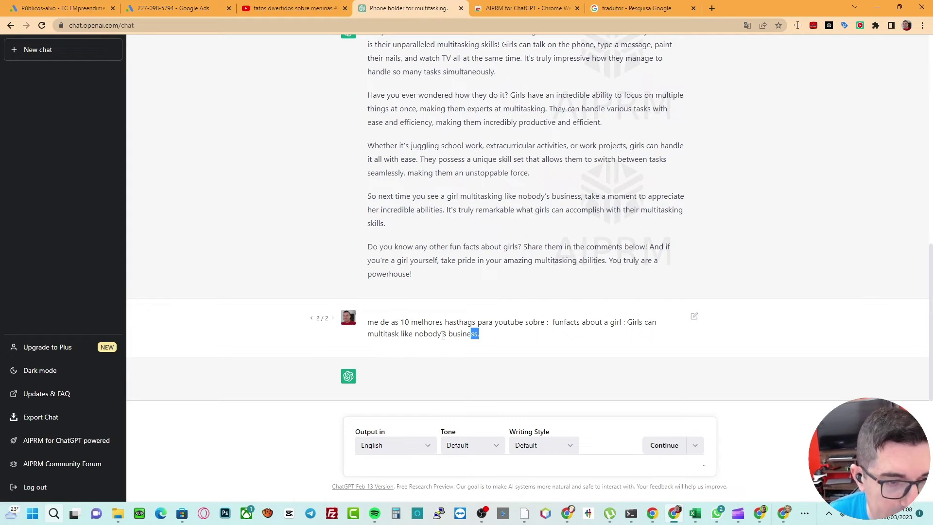
# Copy the hashtag request, switch to Portal Gato Coins, close the video preview, and open its Gerador de Hashtags tool.
pyautogui.moveTo(474, 336); pyautogui.dragTo(367, 328)
pyautogui.hotkey('alt', 'Tab')
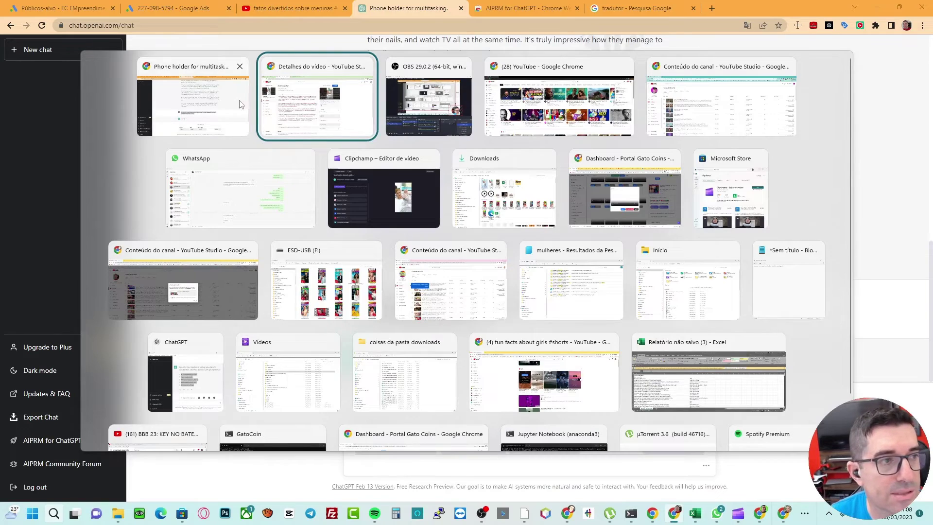
pyautogui.click(624, 192)
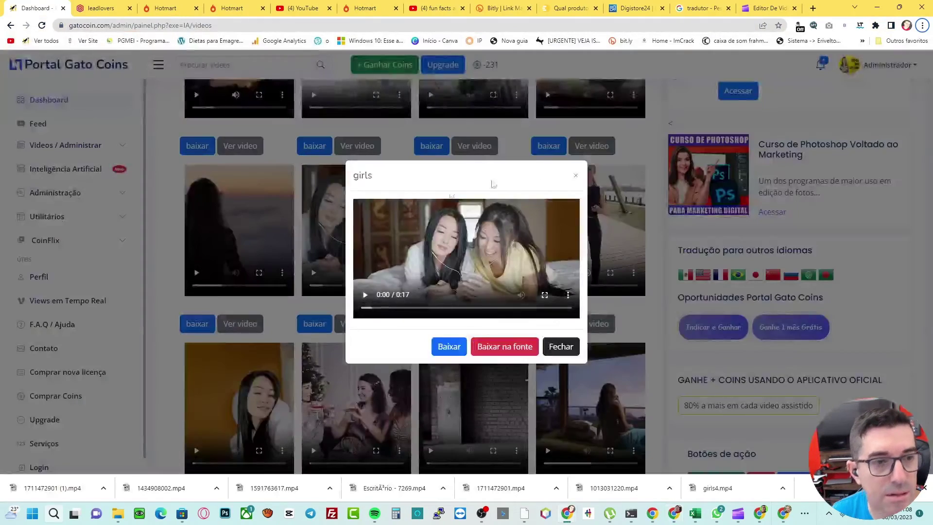
pyautogui.click(161, 219)
pyautogui.click(82, 169)
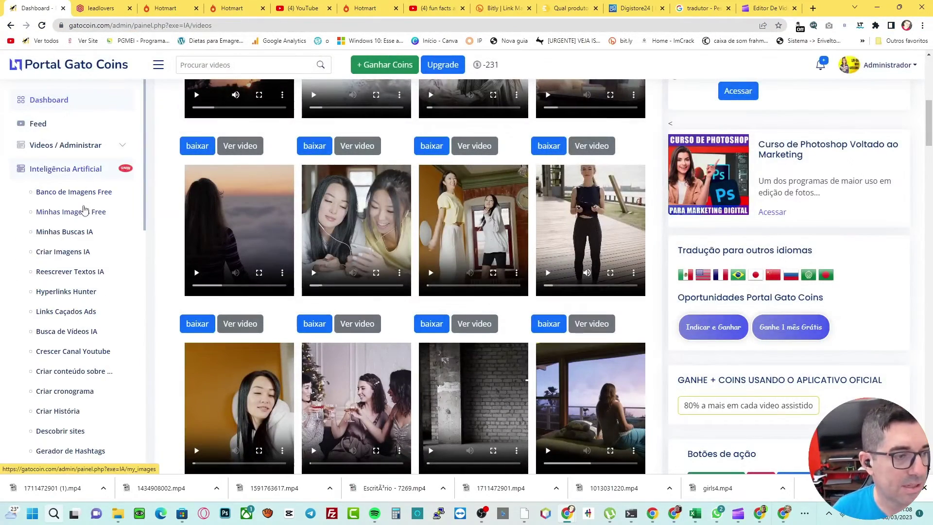
pyautogui.hotkey('ctrl', 'f')
pyautogui.write('hasht')
pyautogui.hotkey('ctrl', 'Return')
# Paste the copied request as the video niche or title and generate the hashtags.
pyautogui.click(279, 197)
pyautogui.hotkey('ctrl', 'v')
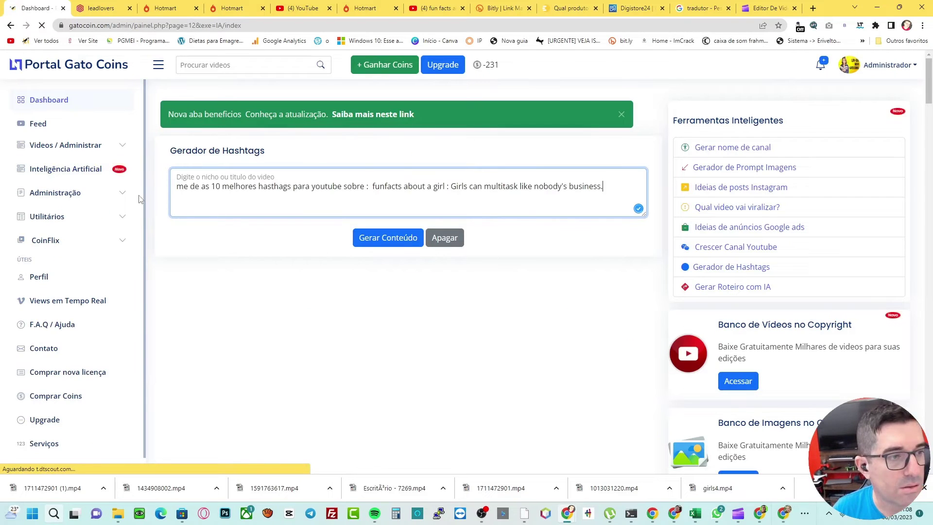
pyautogui.click(396, 243)
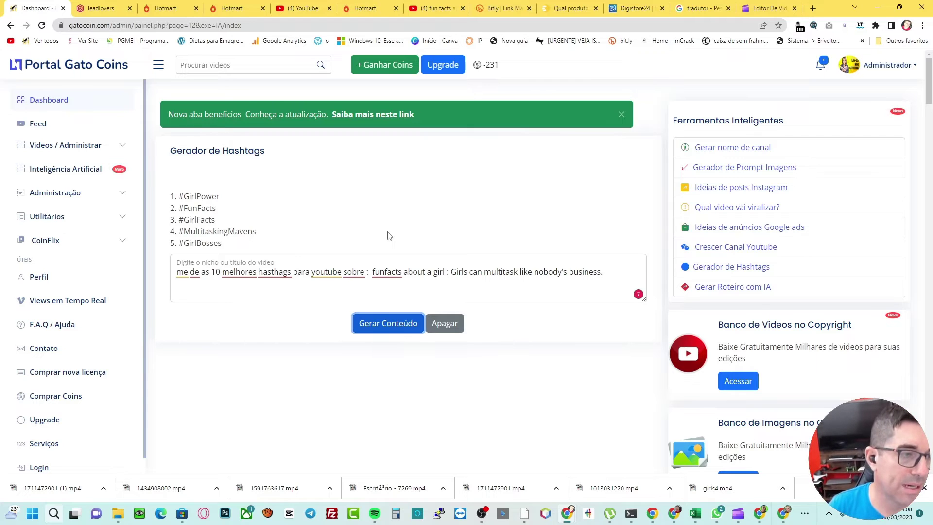
# Copy the five generated hashtags and paste them below the Short's description text, separated by a blank line.
pyautogui.moveTo(226, 245); pyautogui.dragTo(182, 193)
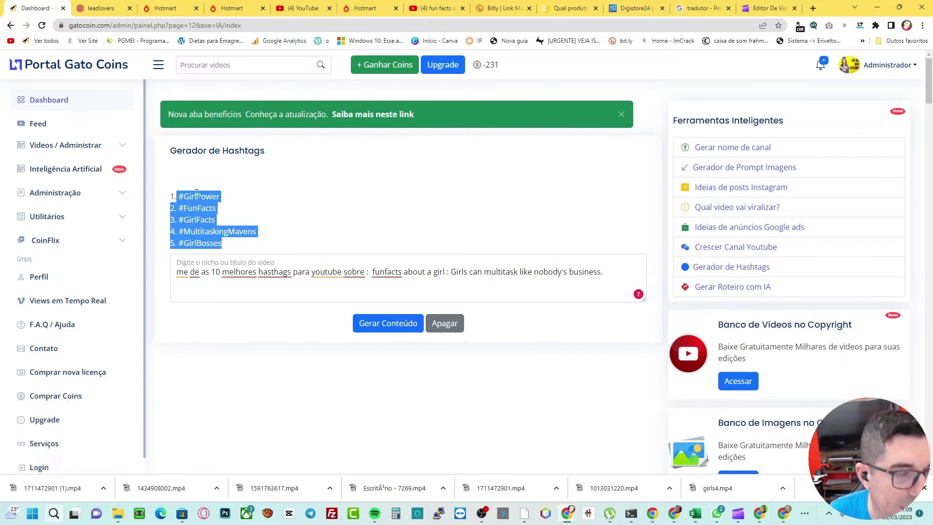
pyautogui.hotkey('alt', 'Tab')
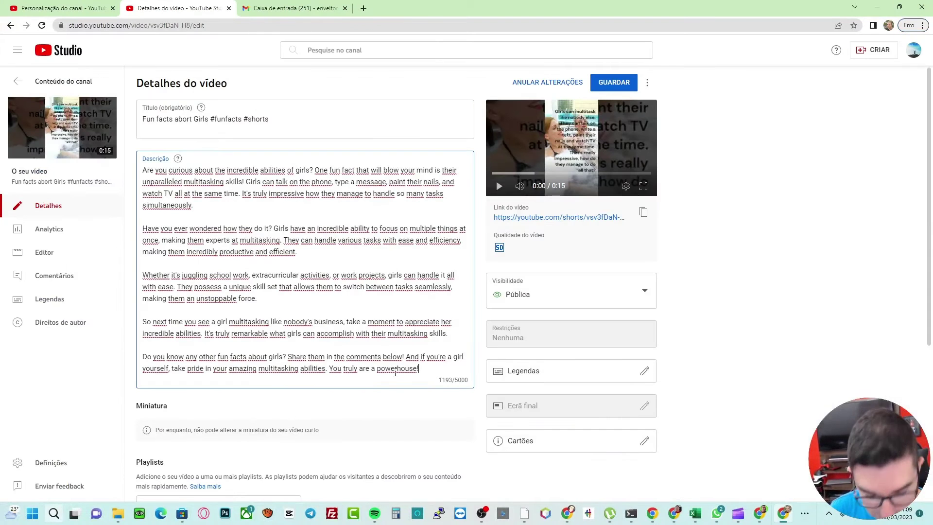
pyautogui.press('Return')
pyautogui.press('Return')
pyautogui.hotkey('ctrl', 'v')
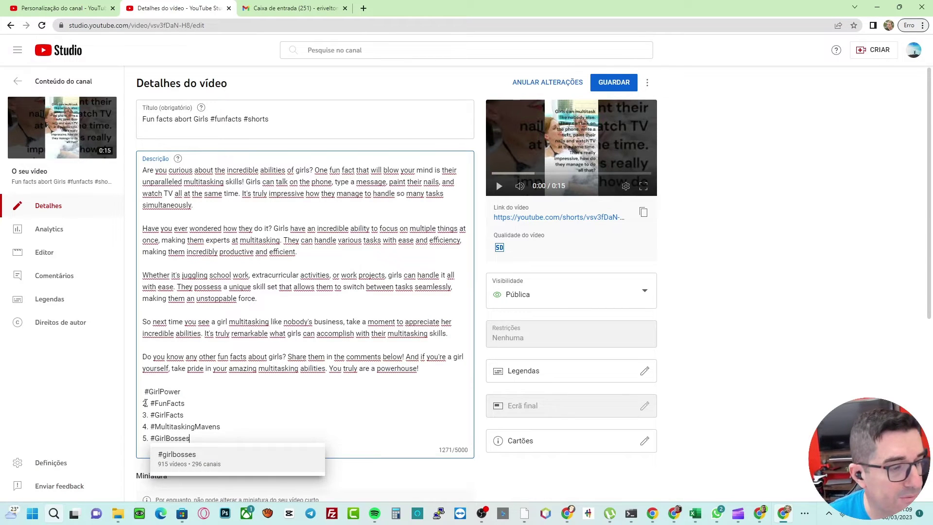
# Remove the list number before #FunFacts and replace #GirlPower with the suggested #girlpower.
pyautogui.click(144, 402)
pyautogui.press('Delete')
pyautogui.press('Delete')
pyautogui.press('Delete')
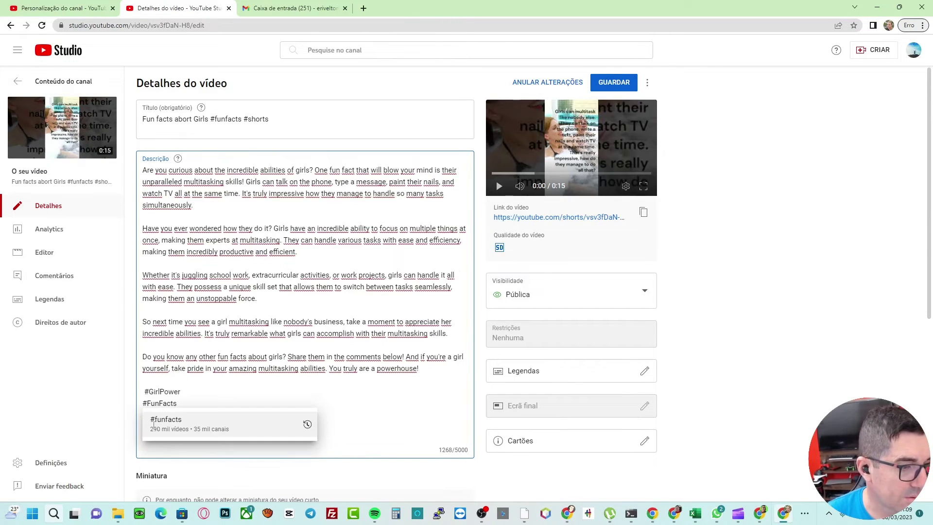
pyautogui.click(254, 389)
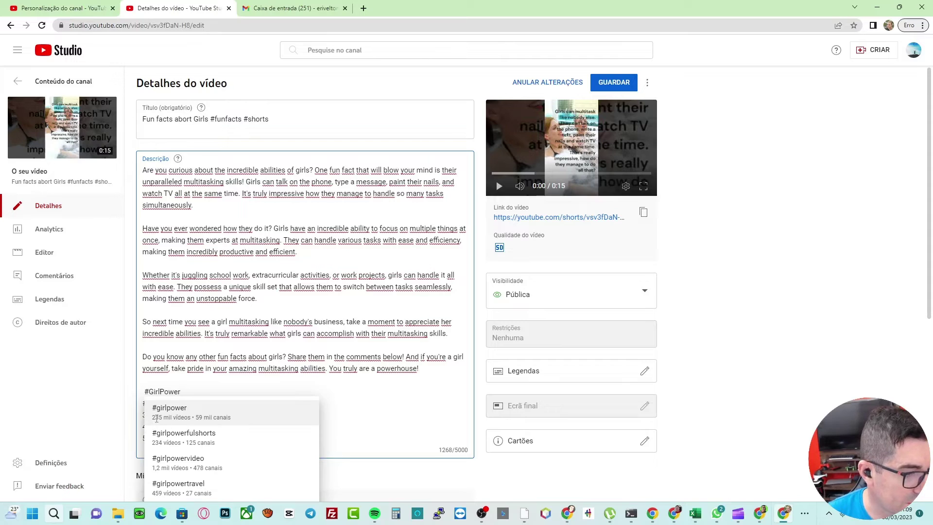
pyautogui.click(167, 412)
# Remove the list numbers before #GirlFacts and #MultitaskingMavens in the description, using the #girlfacts form for the former.
pyautogui.click(152, 414)
pyautogui.moveTo(152, 414); pyautogui.dragTo(143, 416)
pyautogui.click(147, 418)
pyautogui.press('BackSpace')
pyautogui.press('End')
pyautogui.click(150, 426)
pyautogui.press('BackSpace')
pyautogui.press('BackSpace')
pyautogui.press('BackSpace')
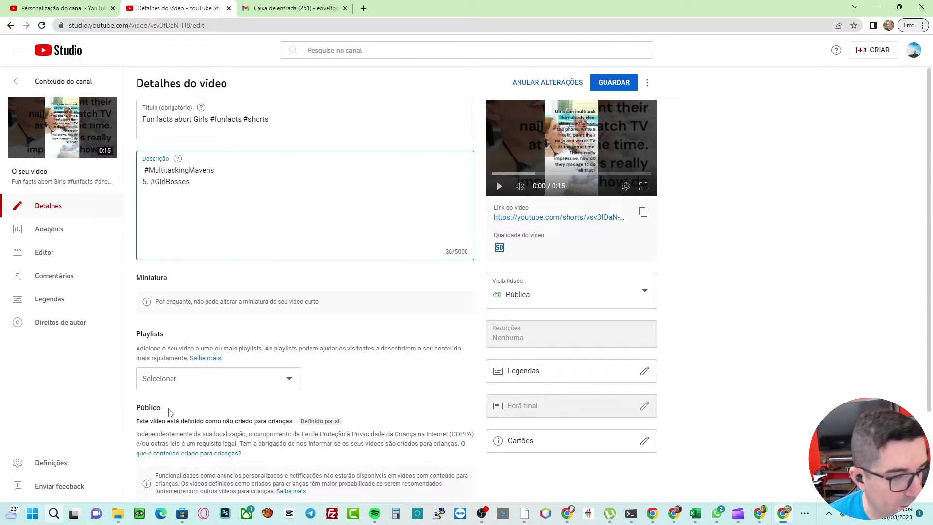
pyautogui.click(198, 413)
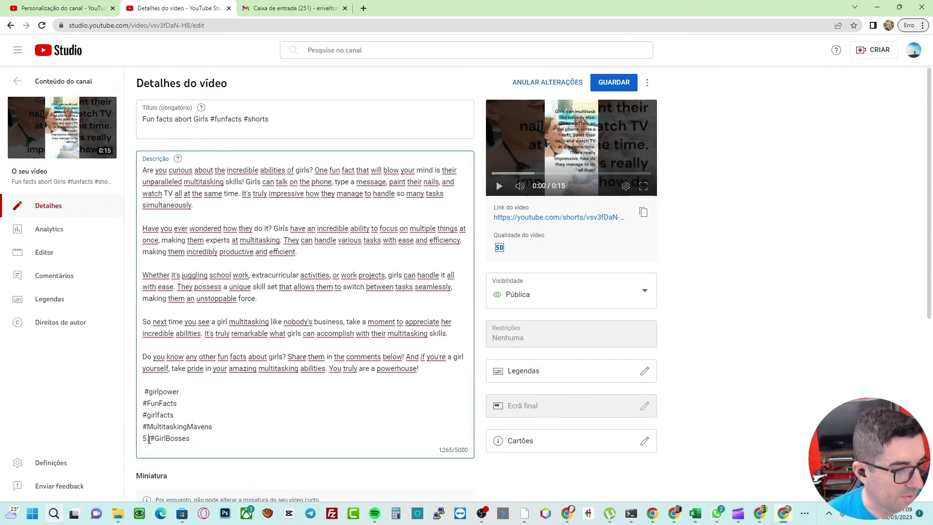
# Remove the list number before #GirlBosses and replace that hashtag with the suggested #girlbosses.
pyautogui.click(152, 438)
pyautogui.press('BackSpace')
pyautogui.press('BackSpace')
pyautogui.press('BackSpace')
pyautogui.click(189, 463)
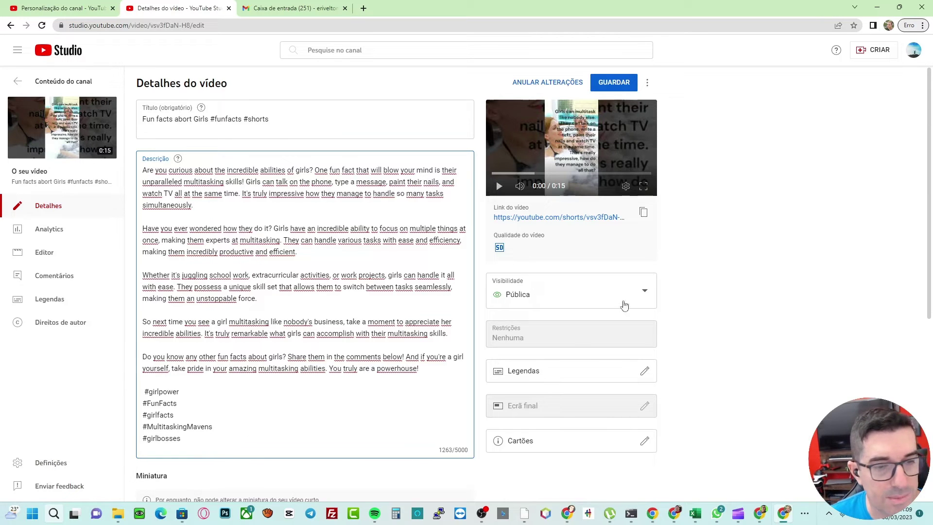
# Save the changes to the Short's details.
pyautogui.click(624, 86)
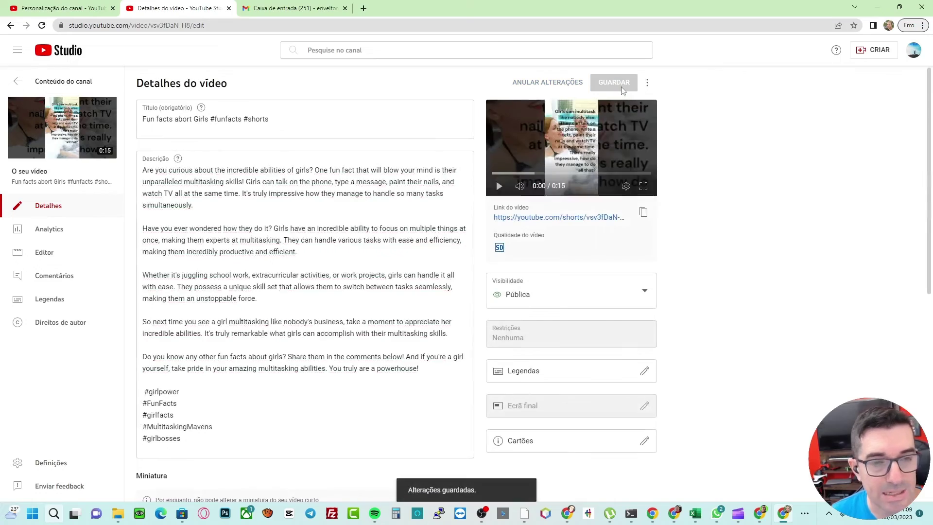
# Switch to the Digistore24 marketplace and copy the promolink of the His Secret Obsession product.
pyautogui.hotkey('alt', 'Tab')
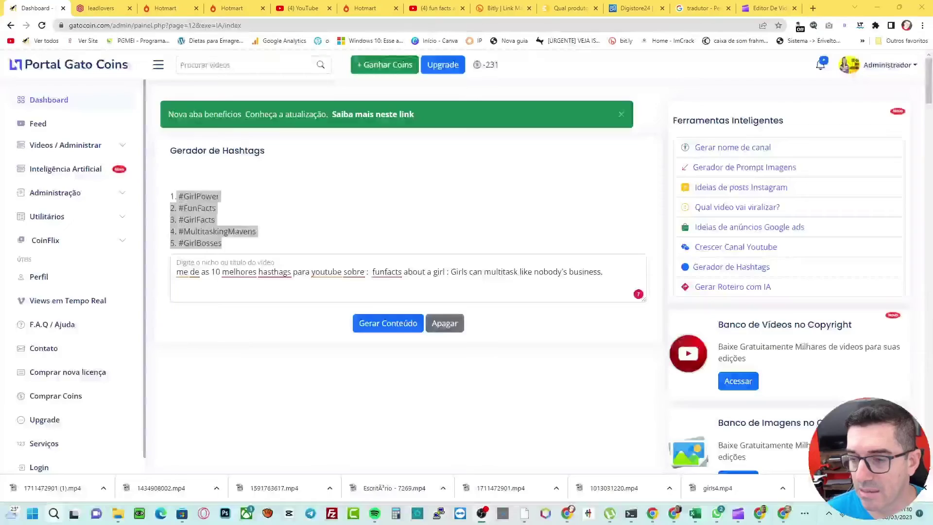
pyautogui.click(655, 11)
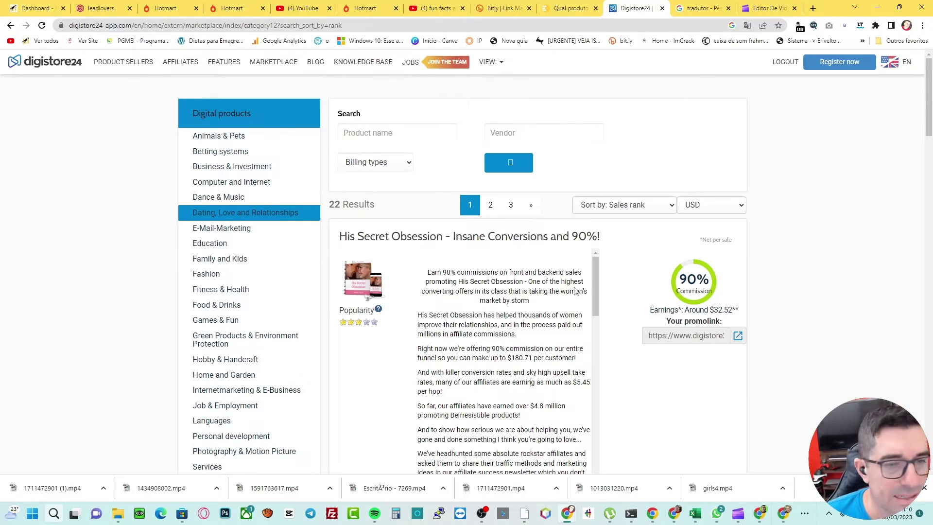
pyautogui.scroll(-1, 675, 307)
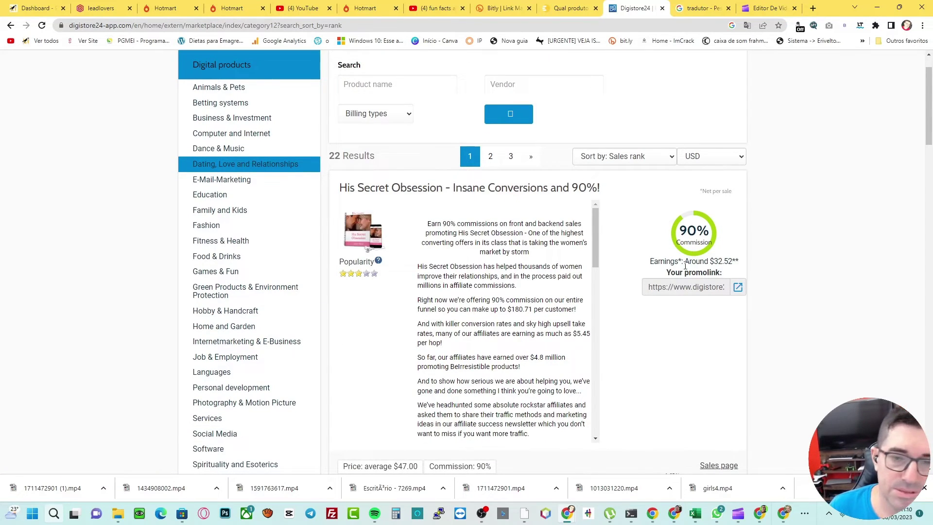
pyautogui.click(694, 288)
pyautogui.rightClick(662, 290)
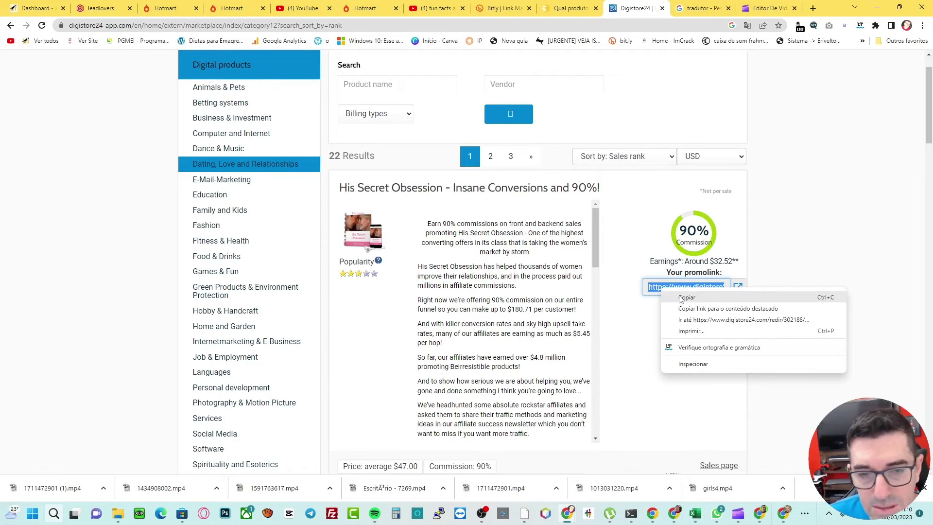
pyautogui.click(685, 298)
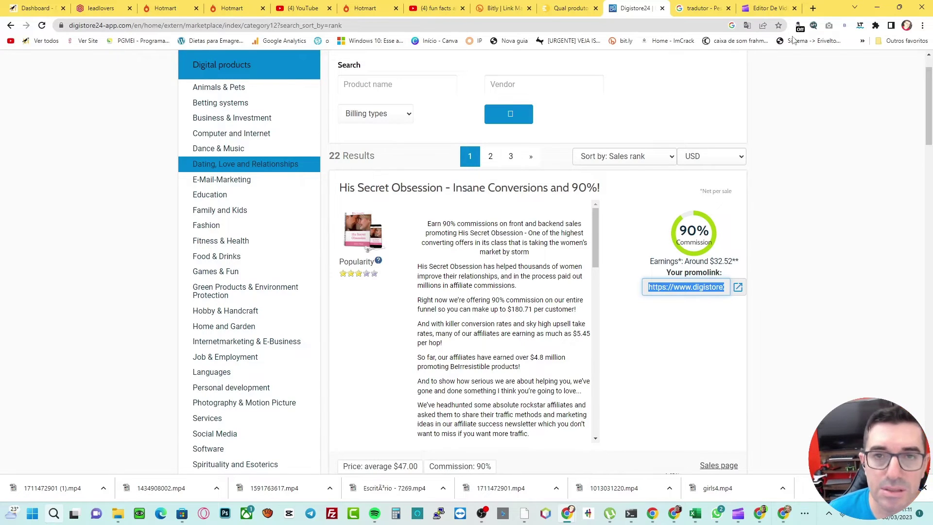
# Search Google for "32,52 dolares" in a new tab and examine the conversion into Brazilian reais.
pyautogui.click(812, 9)
pyautogui.click(444, 204)
pyautogui.write('32')
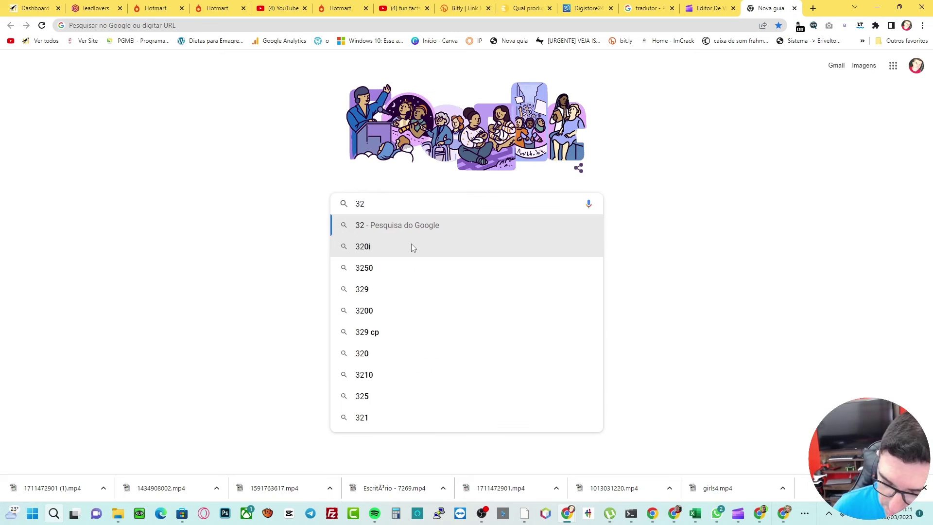
pyautogui.write(',52 dolares')
pyautogui.press('Return')
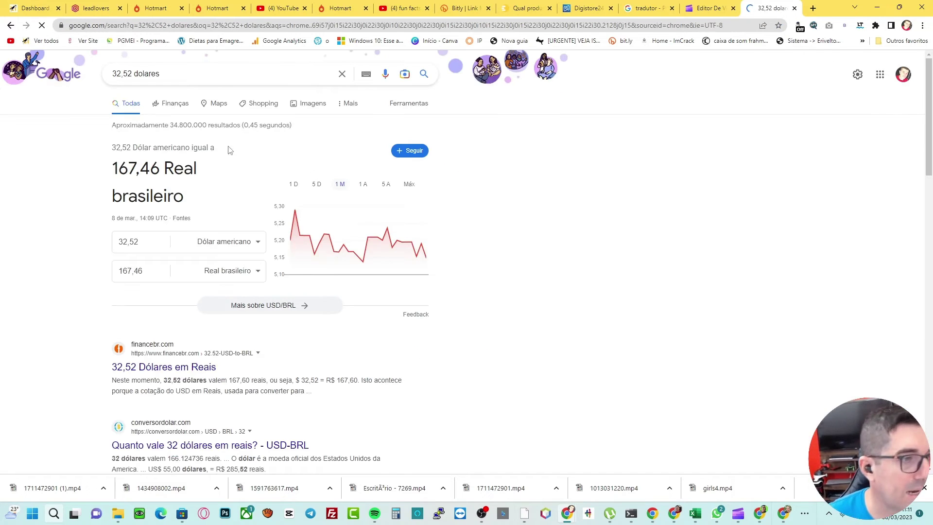
pyautogui.moveTo(197, 173); pyautogui.dragTo(99, 178)
# Return to the Digistore24 marketplace and translate the page into Portuguese.
pyautogui.click(603, 5)
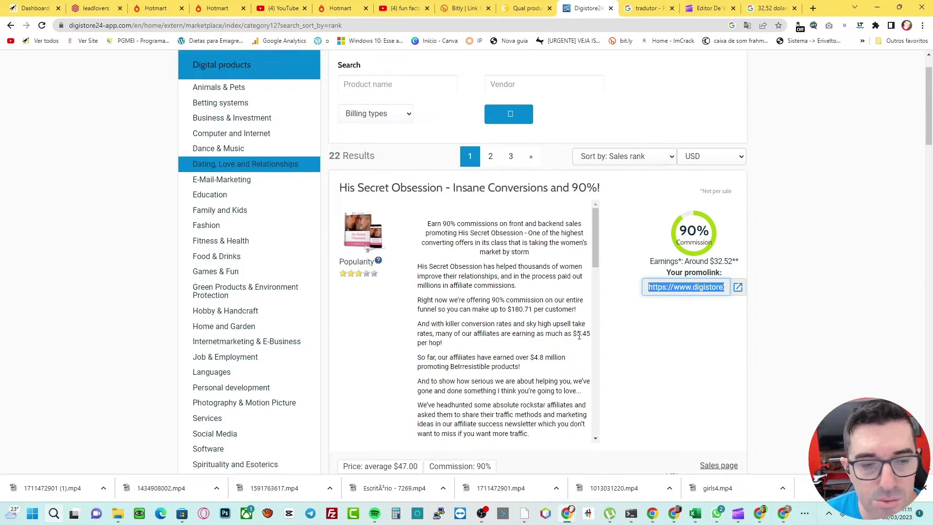
pyautogui.rightClick(565, 331)
pyautogui.click(615, 294)
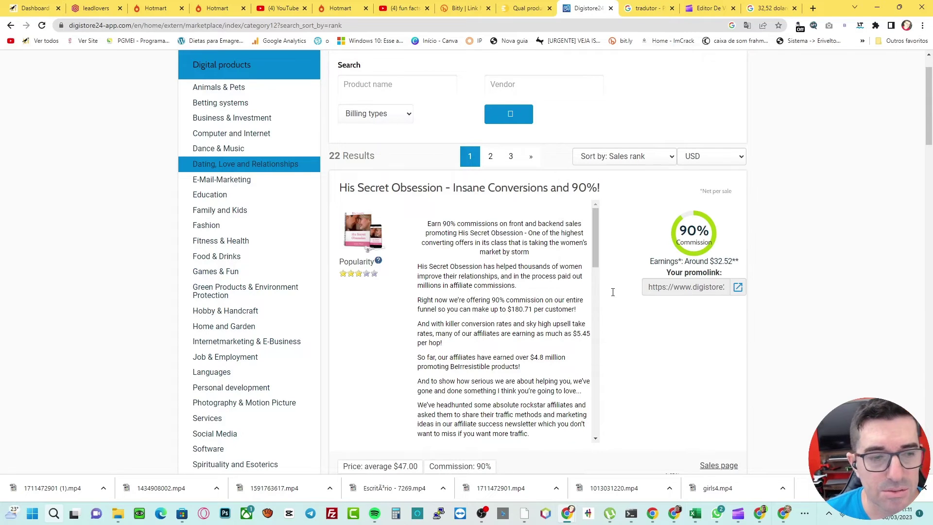
pyautogui.moveTo(343, 188); pyautogui.dragTo(576, 187)
pyautogui.click(395, 183)
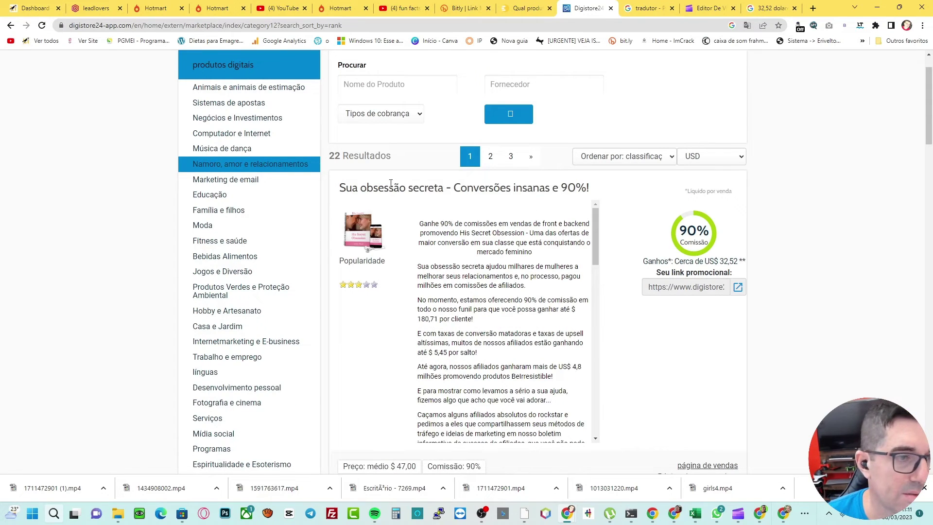
# Review the first product's translated description, price, commission, earnings per sale and cancellation rate.
pyautogui.moveTo(342, 188); pyautogui.dragTo(535, 427)
pyautogui.click(511, 262)
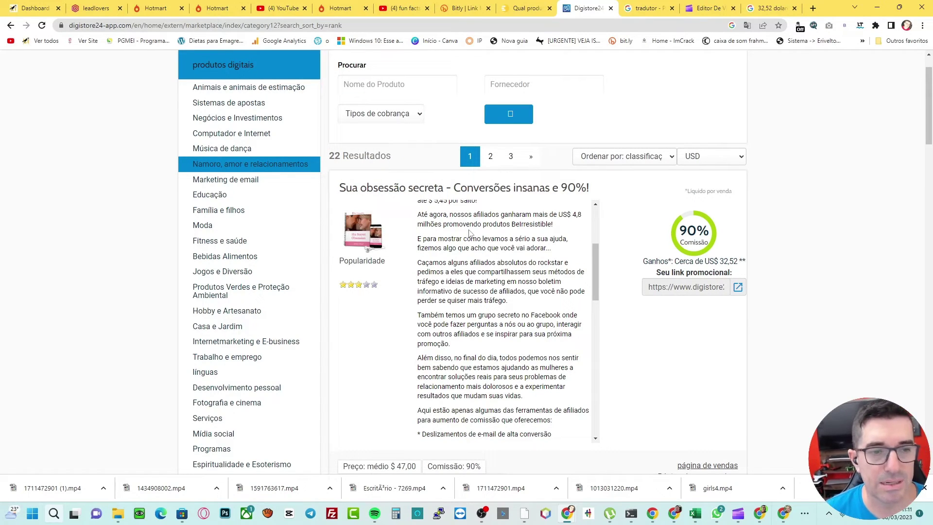
pyautogui.scroll(-10, 476, 248)
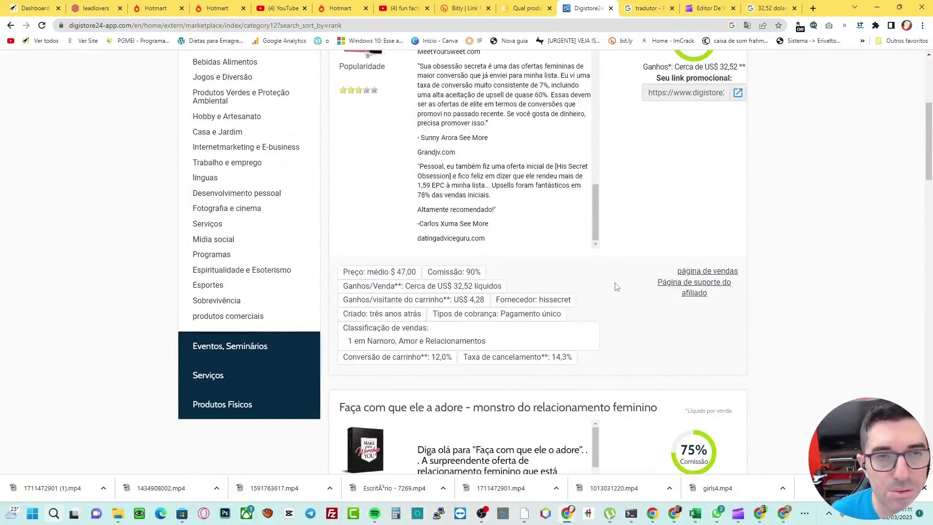
pyautogui.scroll(5, 767, 287)
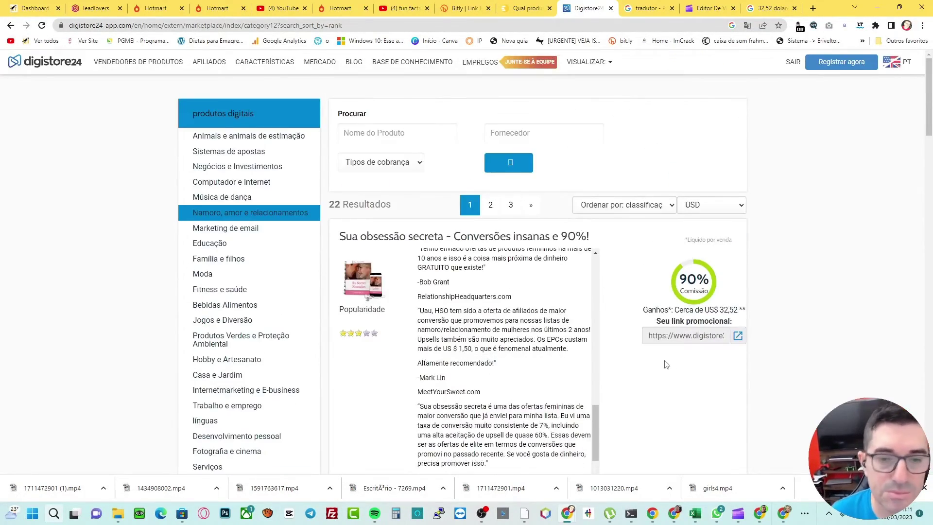
pyautogui.scroll(-2, 434, 72)
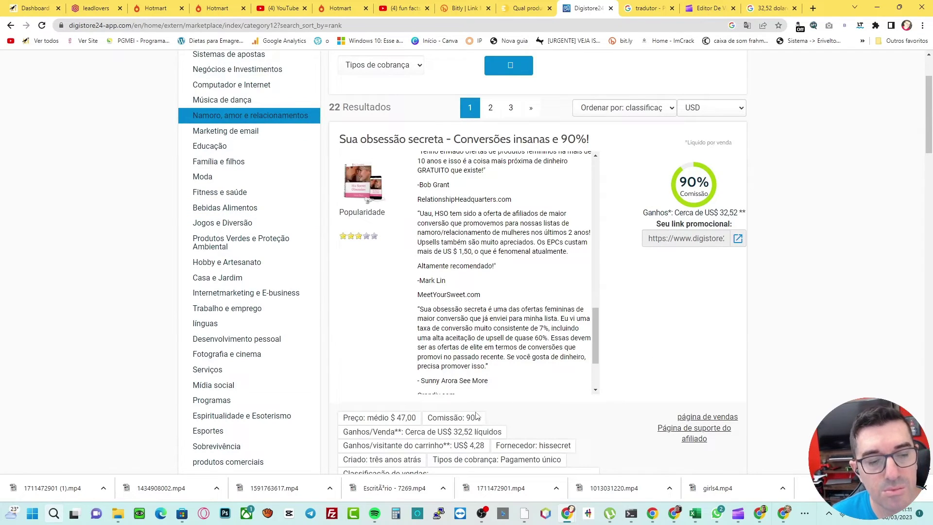
pyautogui.scroll(2, 416, 180)
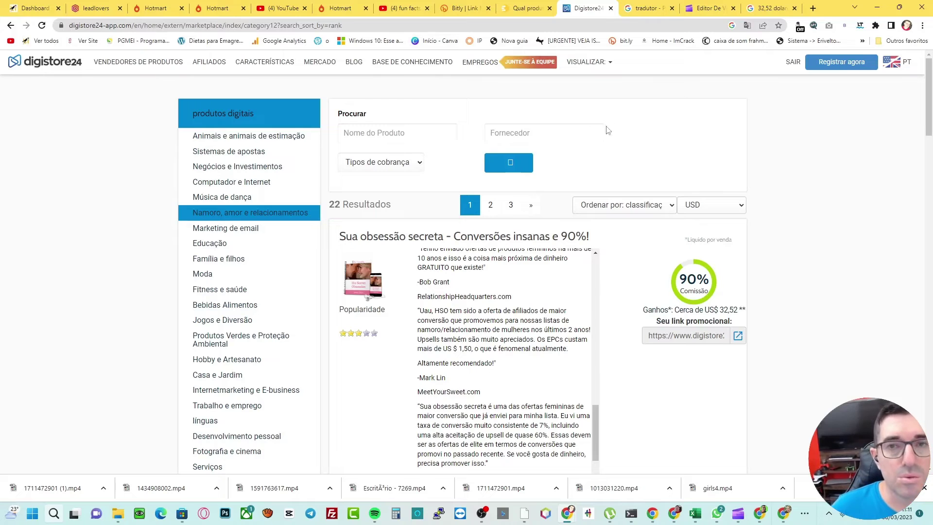
# Select the product's promolink, then find Bitly in a new tab and sign in with the existing Google account.
pyautogui.click(688, 337)
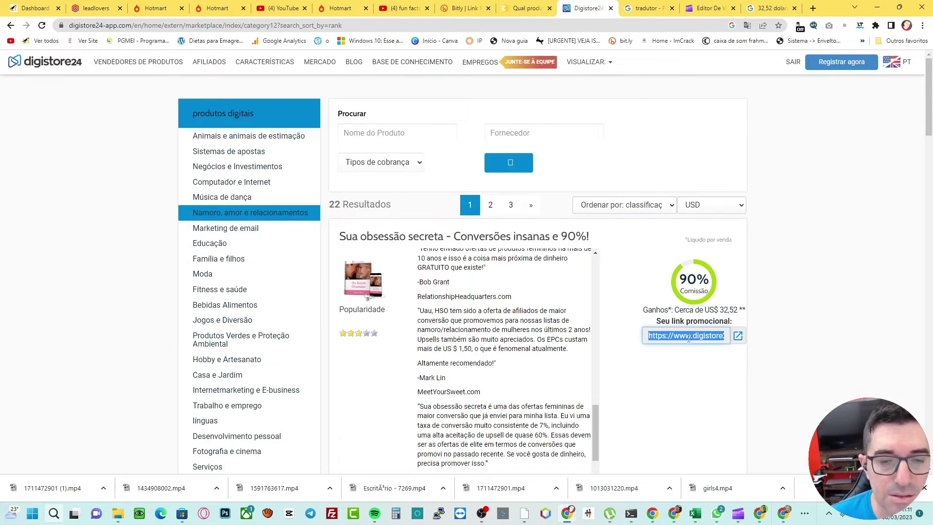
pyautogui.click(813, 8)
pyautogui.click(718, 29)
pyautogui.write('bitly')
pyautogui.press('Return')
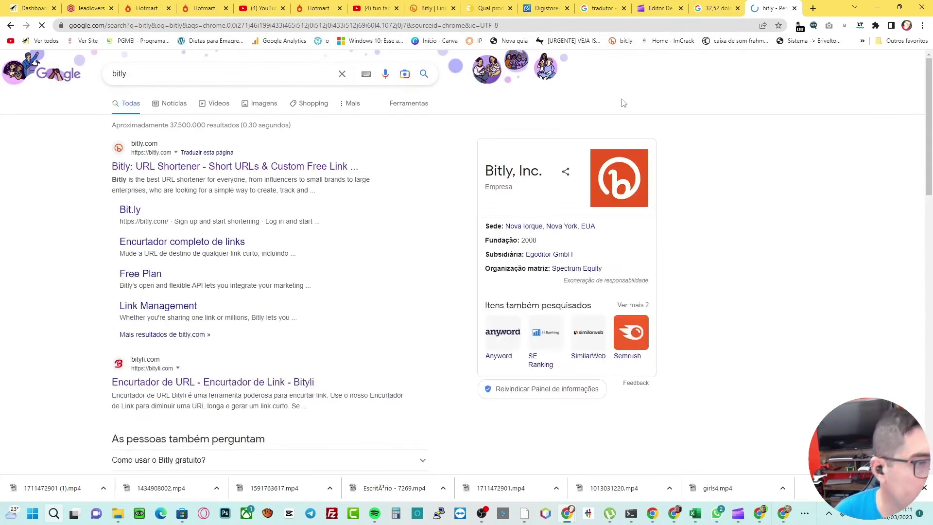
pyautogui.click(207, 213)
pyautogui.click(474, 174)
pyautogui.click(462, 262)
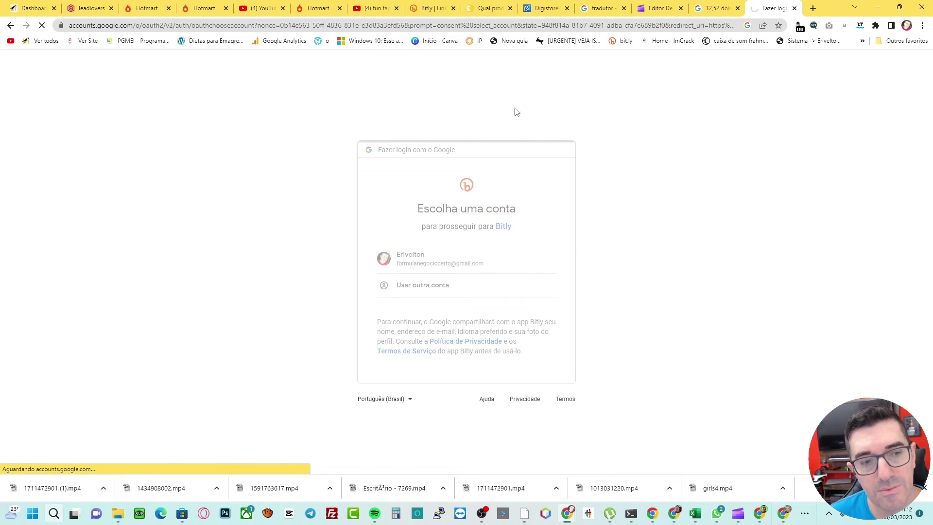
# Start a new Bitly link to the Digistore24 promolink, titled "Free Presentation: Discover His Secret Obsession | Be Irresistible".
pyautogui.click(75, 98)
pyautogui.click(145, 103)
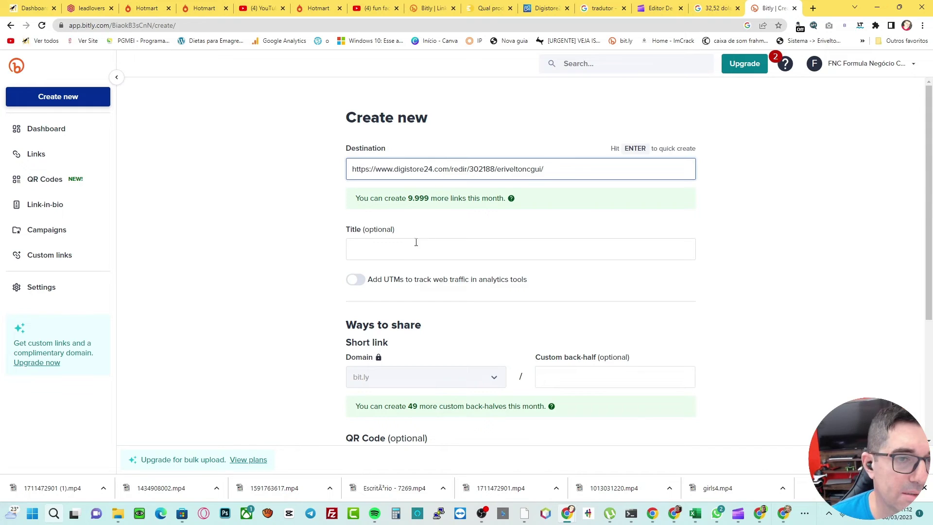
pyautogui.click(386, 251)
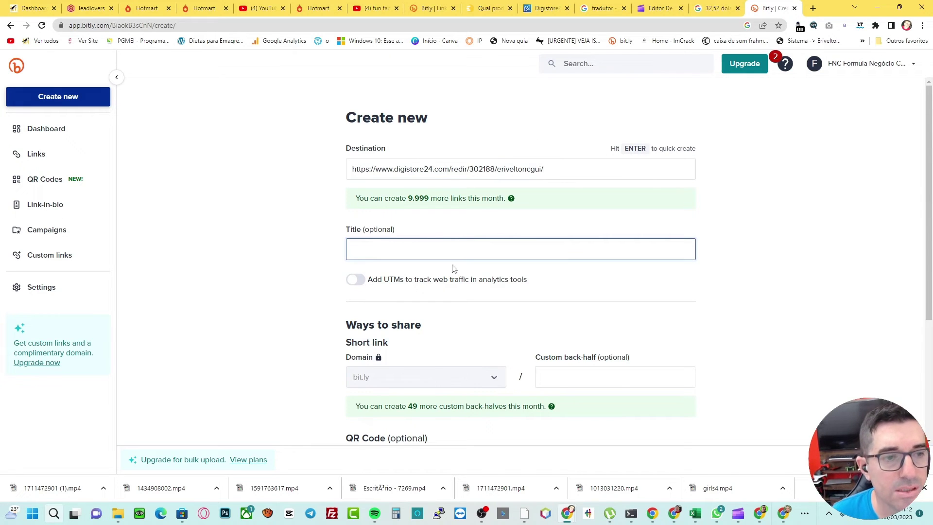
pyautogui.hotkey('ctrl', 'v')
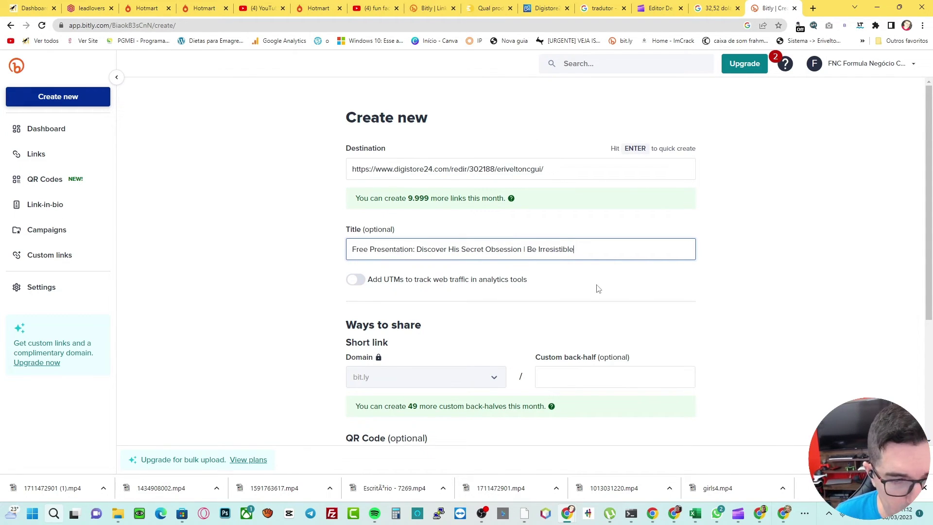
# Translate "conquistar mulheres" from Portuguese to English in Google's translator and copy the translation for the link's custom back-half.
pyautogui.click(571, 376)
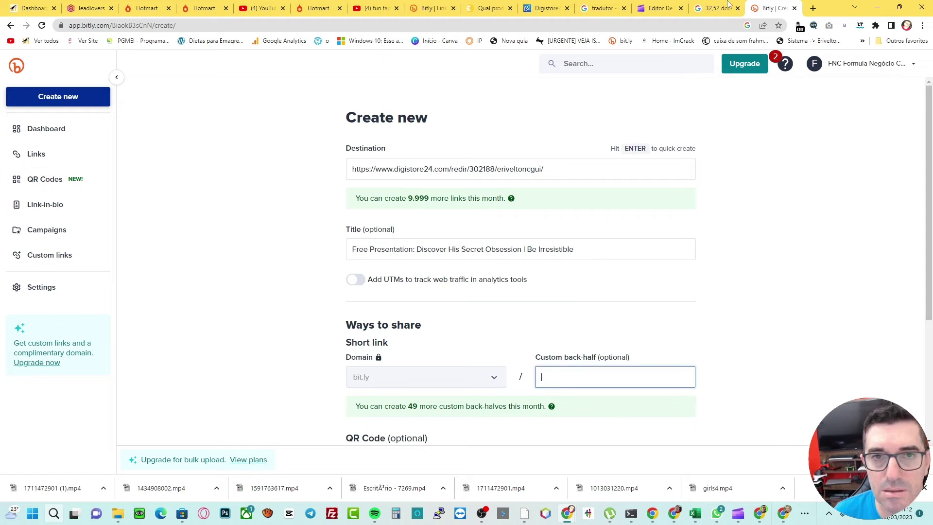
pyautogui.click(741, 5)
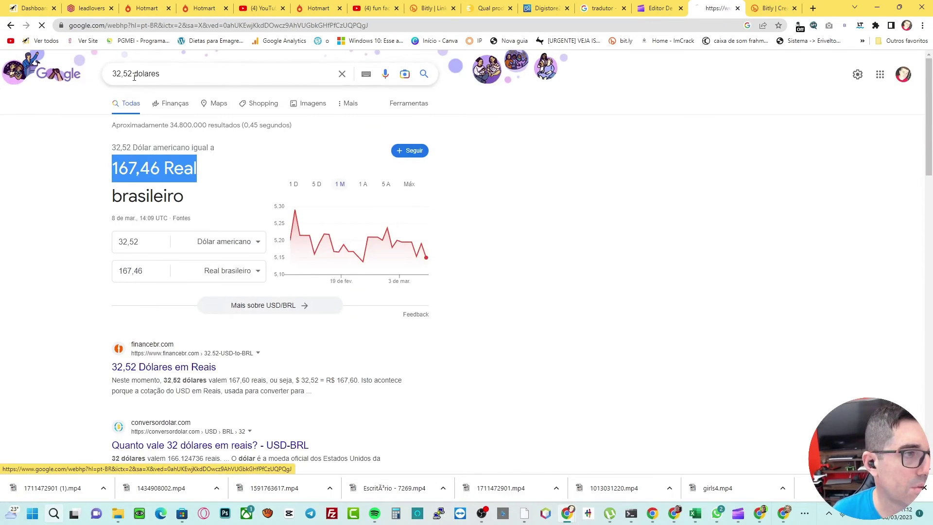
pyautogui.click(67, 76)
pyautogui.click(587, 6)
pyautogui.click(254, 175)
pyautogui.write('conquistar mulheres')
pyautogui.click(269, 150)
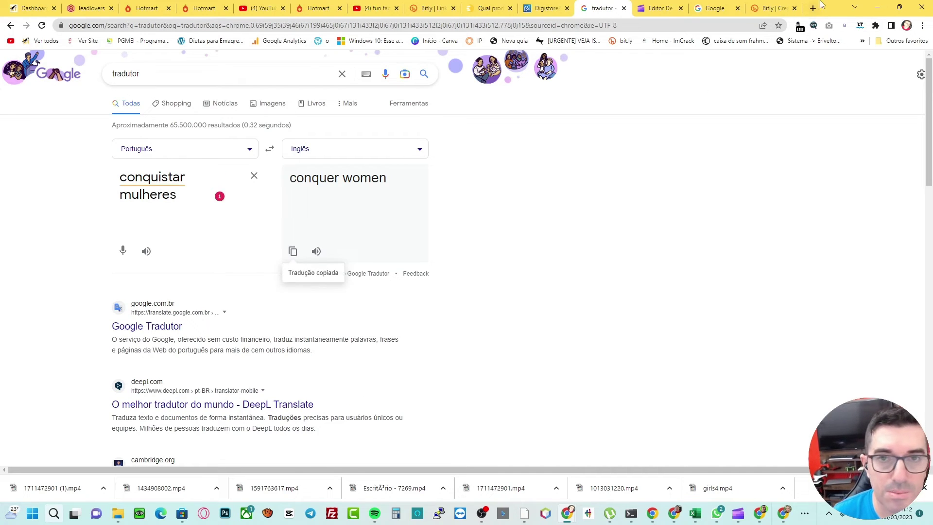
# Create the Bitly link with the custom back-half conquer-women, and open the short link in a new tab.
pyautogui.click(772, 8)
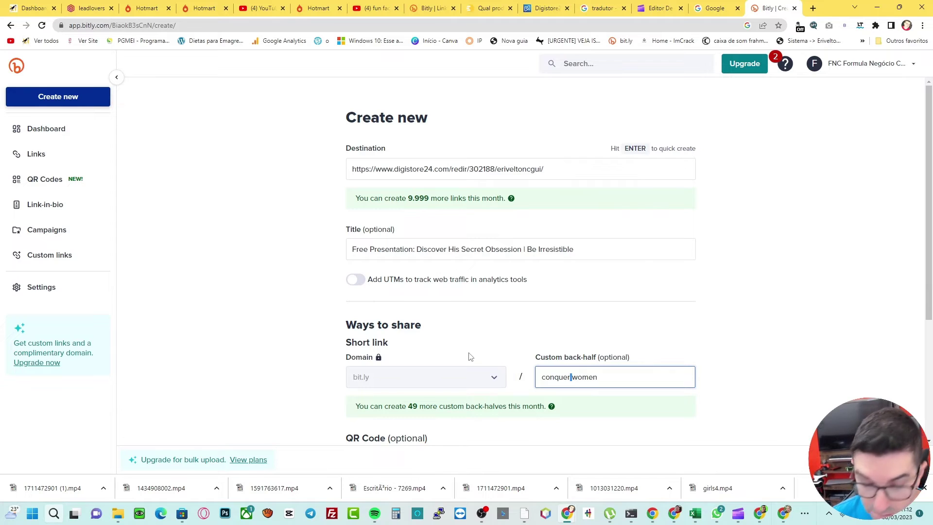
pyautogui.press('Return')
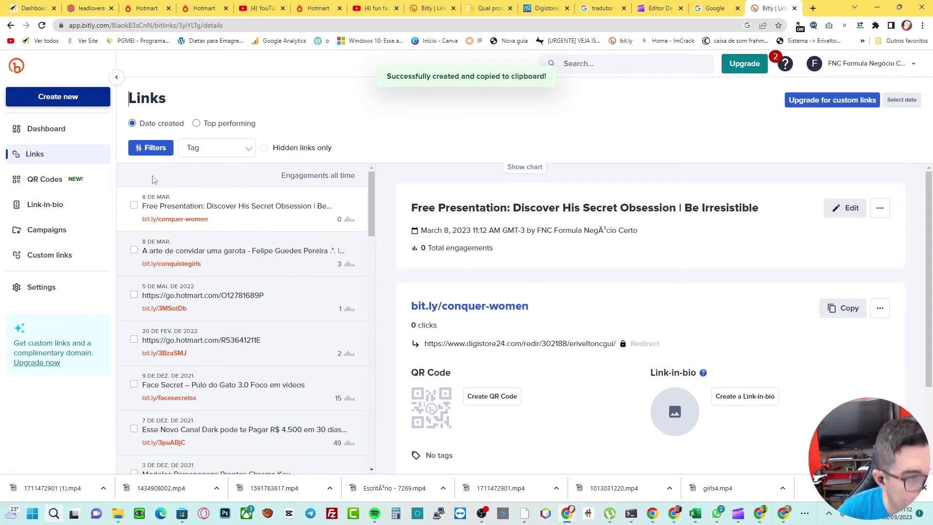
pyautogui.moveTo(208, 225); pyautogui.dragTo(151, 224)
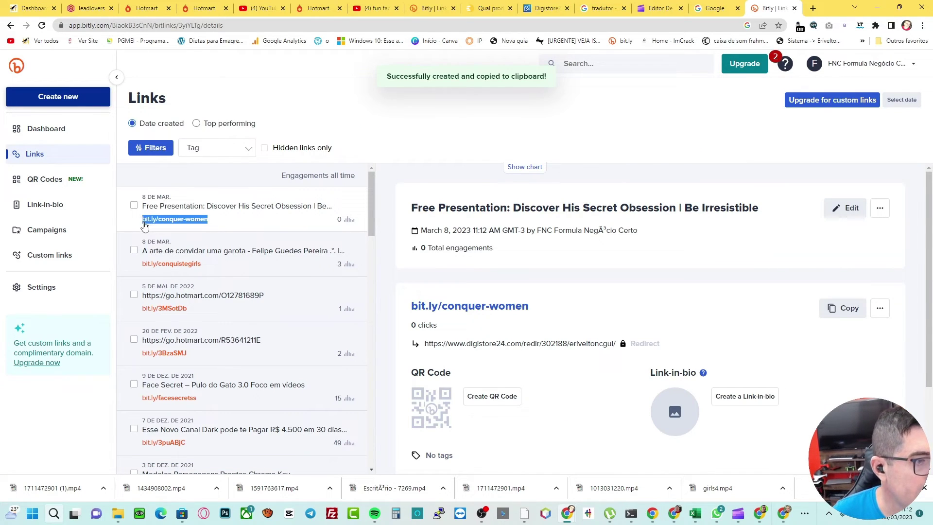
pyautogui.hotkey('ctrl', 't')
pyautogui.hotkey('ctrl', 'v')
pyautogui.press('Return')
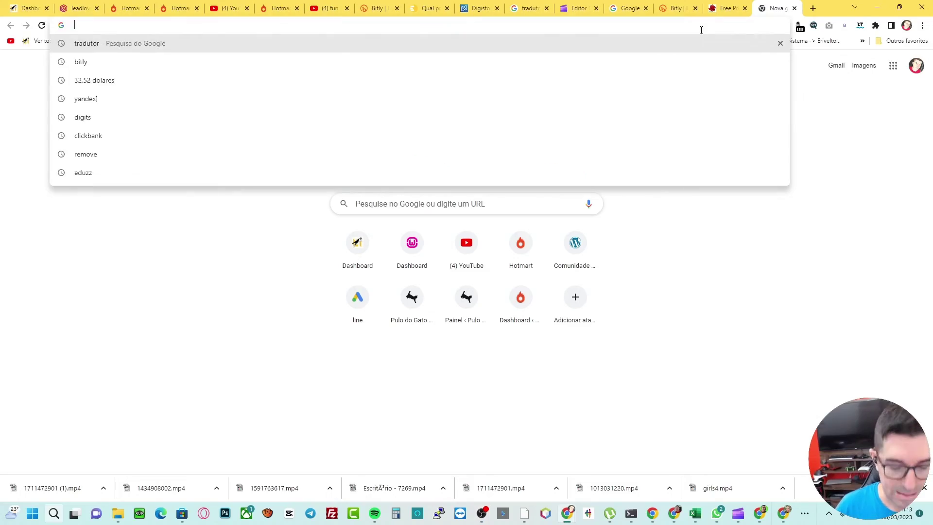
# Open VirusTotal in a new tab and scan the URL bit.ly/conquer-women.
pyautogui.write('virus')
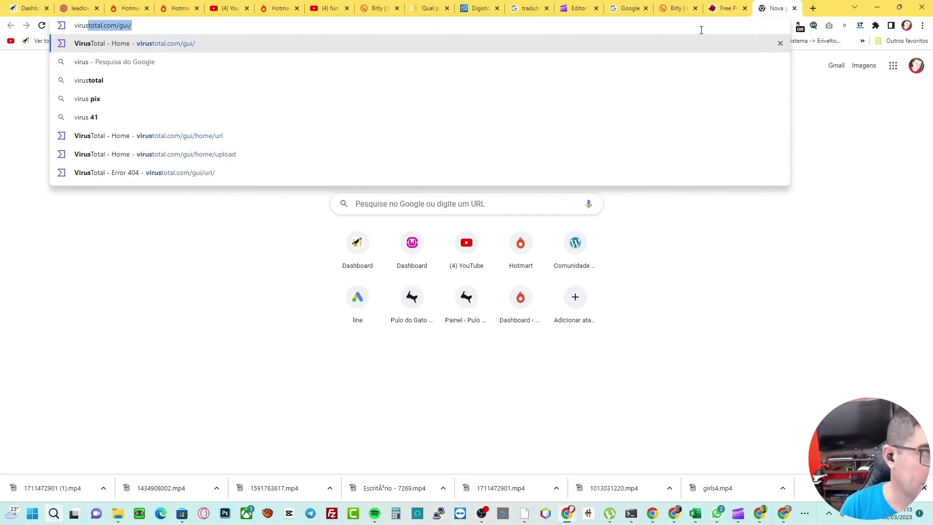
pyautogui.press('Return')
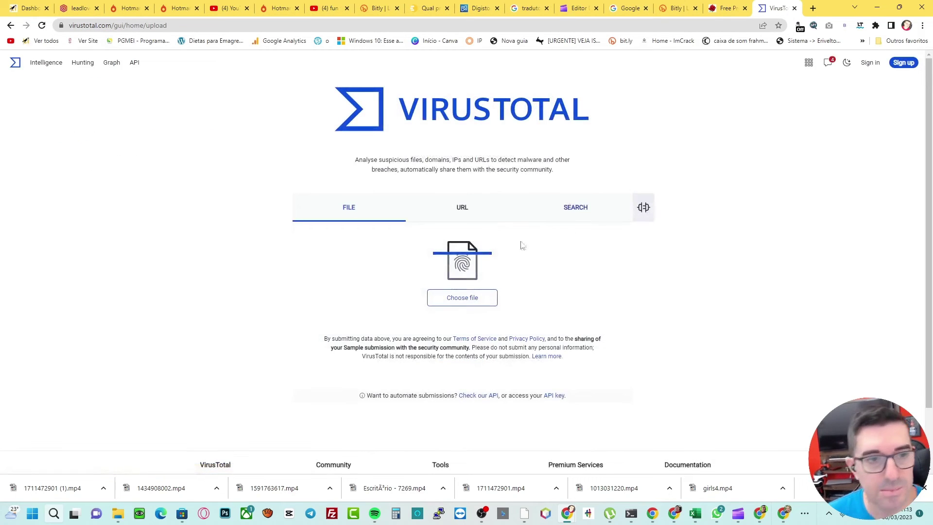
pyautogui.click(457, 204)
pyautogui.click(447, 305)
pyautogui.hotkey('ctrl', 'v')
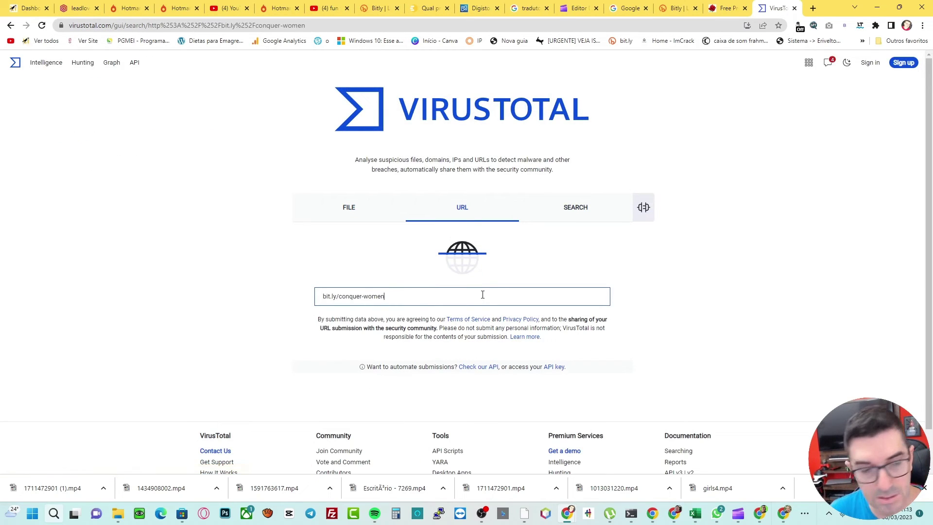
pyautogui.press('Return')
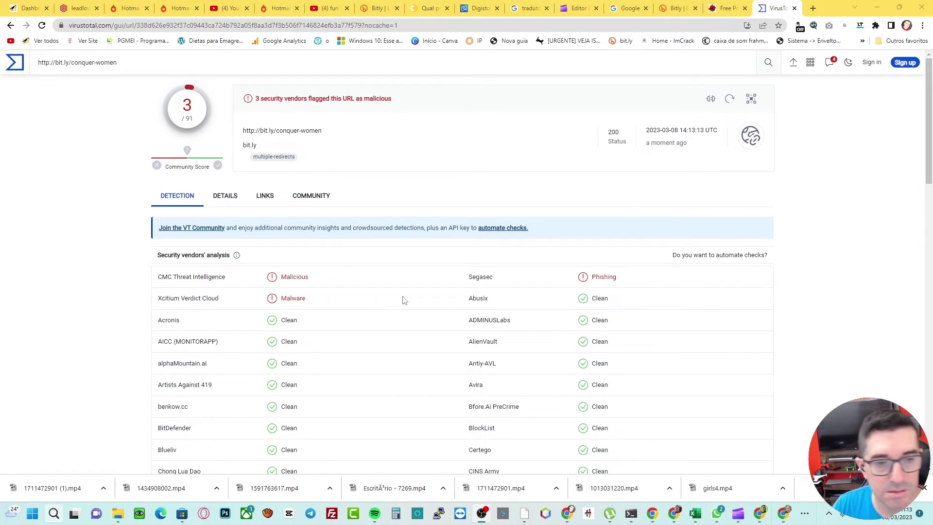
# Examine the security vendors' verdicts for the scanned short link.
pyautogui.moveTo(626, 287); pyautogui.dragTo(157, 282)
pyautogui.moveTo(644, 296); pyautogui.dragTo(185, 301)
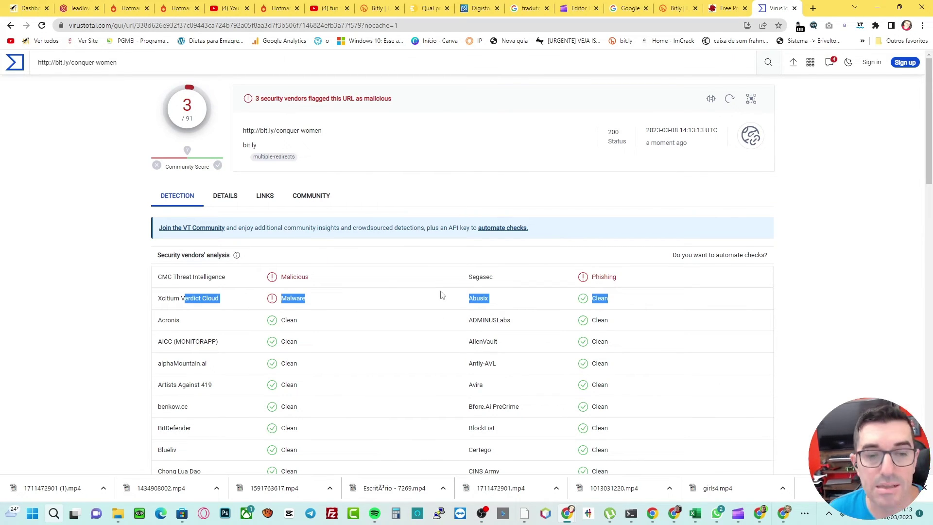
pyautogui.moveTo(154, 250); pyautogui.dragTo(619, 305)
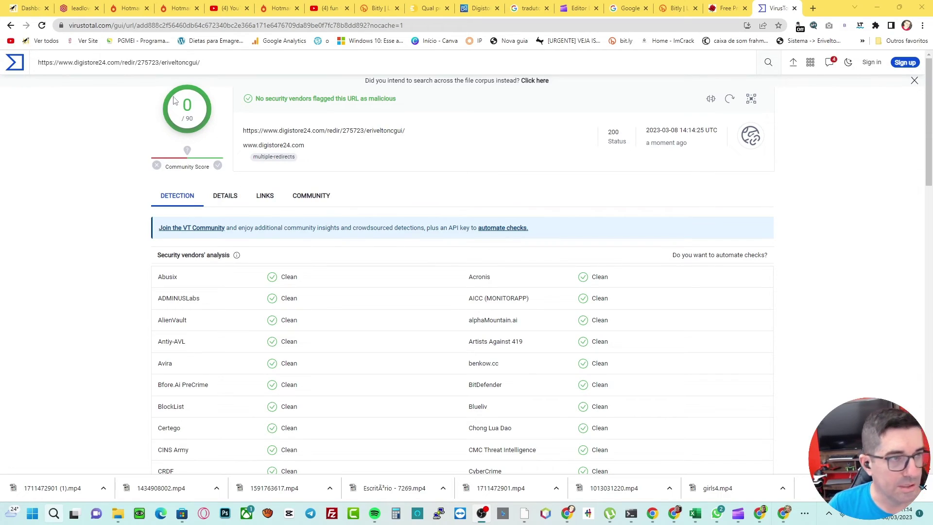
# Copy the scanned Digistore24 link from VirusTotal and shorten it in Bitly with the custom back-half make-him-workship-you.
pyautogui.moveTo(201, 62); pyautogui.dragTo(33, 56)
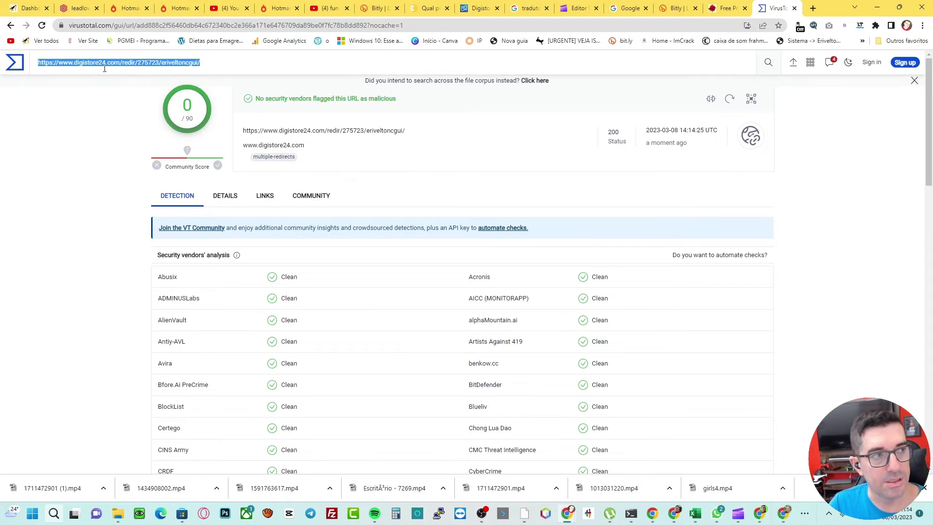
pyautogui.click(666, 6)
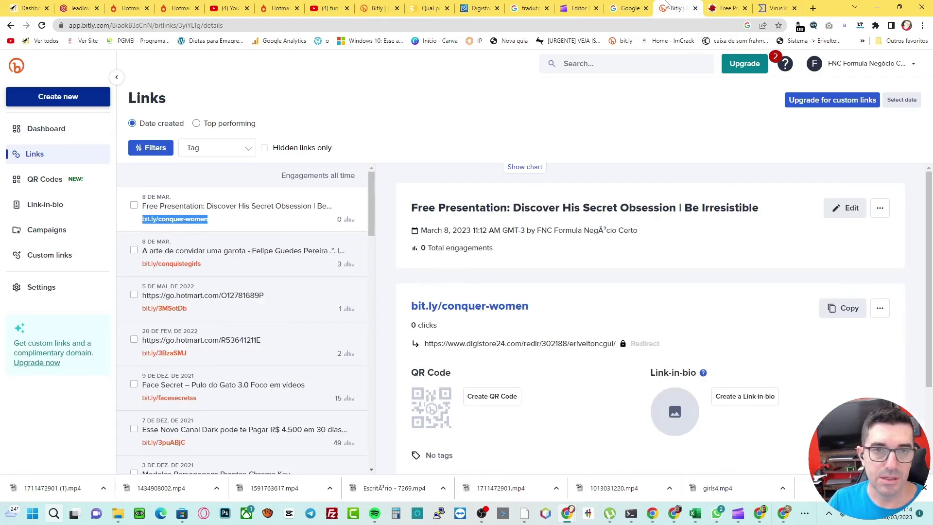
pyautogui.click(57, 96)
pyautogui.click(141, 100)
pyautogui.hotkey('ctrl', 'v')
pyautogui.click(435, 252)
pyautogui.click(569, 375)
pyautogui.write('m')
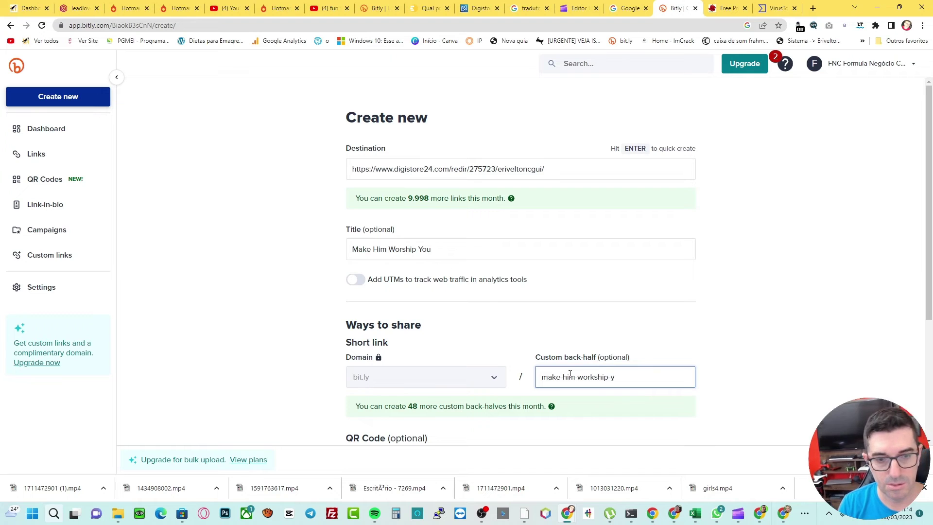
pyautogui.press('Return')
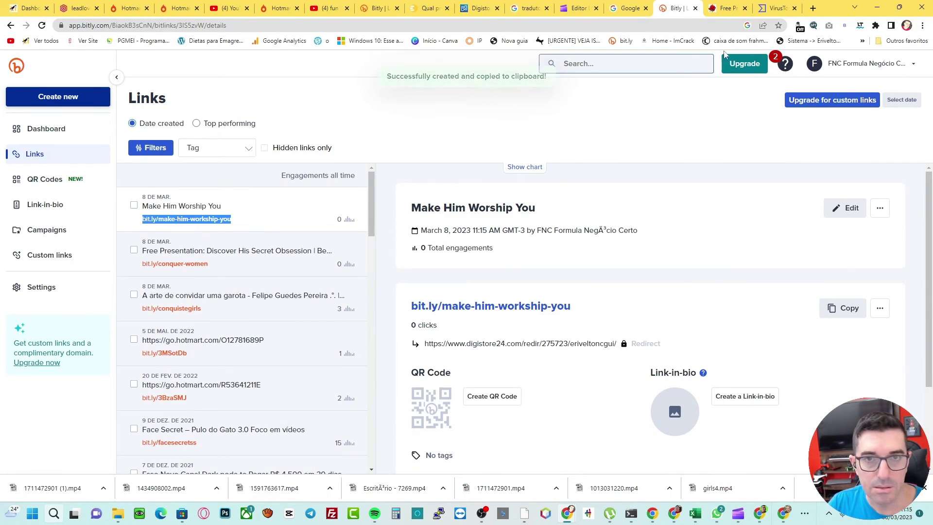
# Open the shortened link bit.ly/make-him-workship-you in a new tab to check its destination page.
pyautogui.click(776, 8)
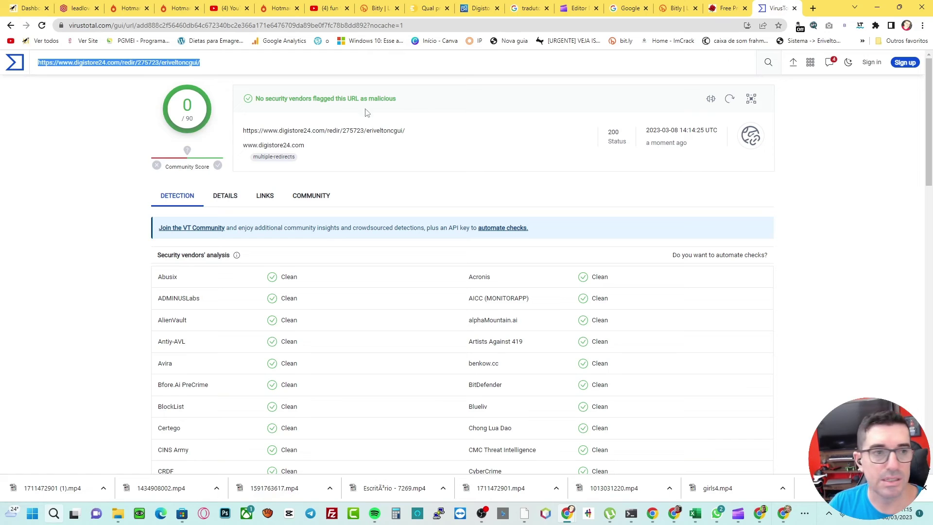
pyautogui.click(819, 7)
pyautogui.hotkey('ctrl', 'v')
pyautogui.press('Return')
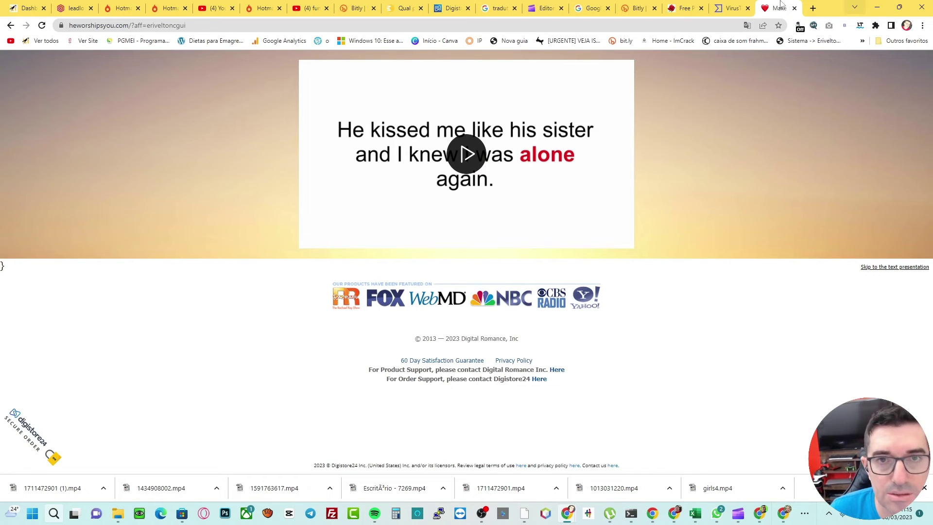
# Open the published Short from its video link in YouTube Studio and paste bit.ly/make-him-workship-you into a new comment.
pyautogui.moveTo(751, 4)
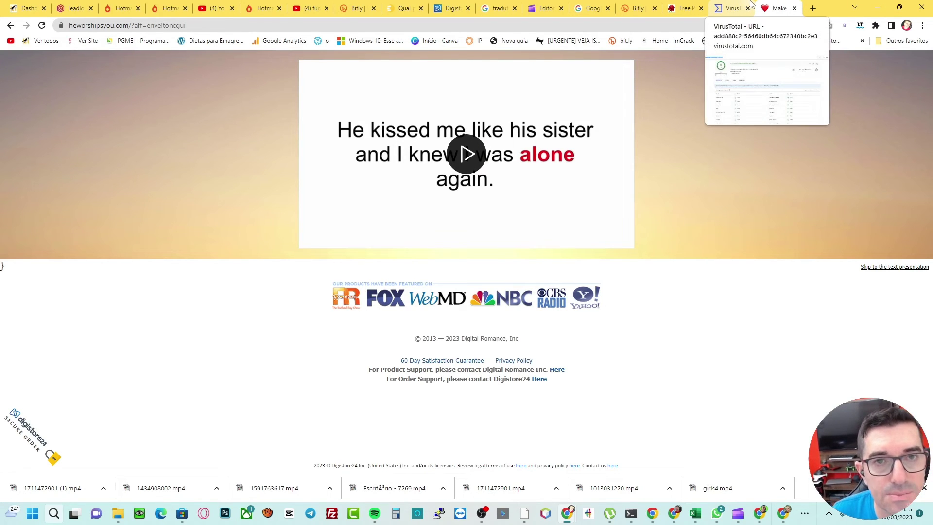
pyautogui.click(590, 8)
pyautogui.click(783, 514)
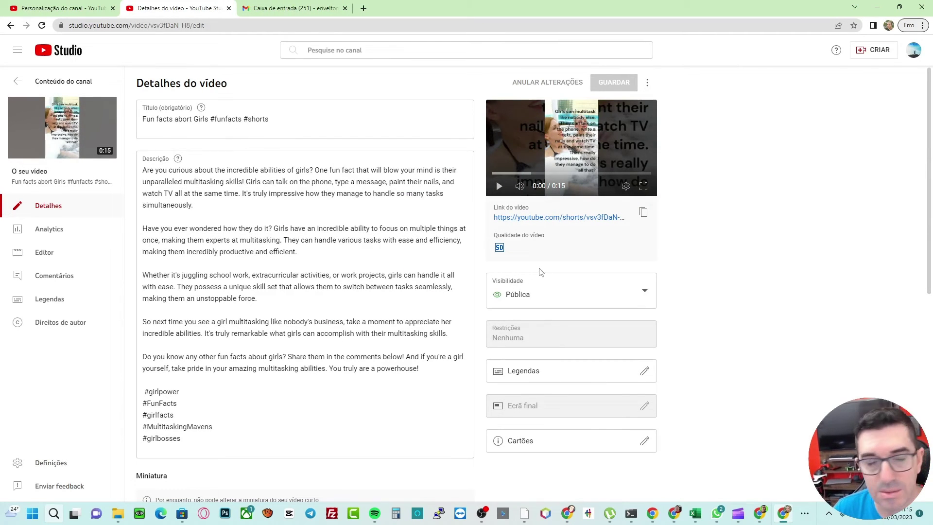
pyautogui.click(527, 217)
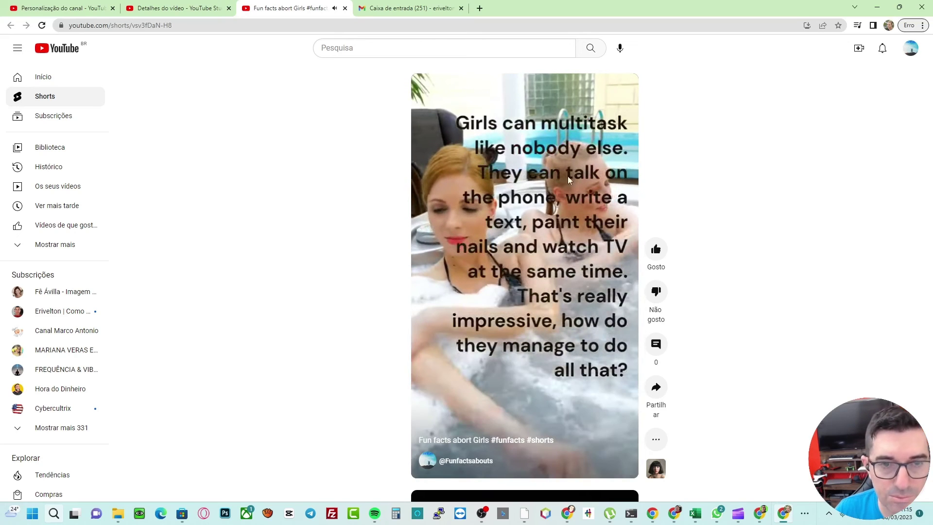
pyautogui.click(656, 344)
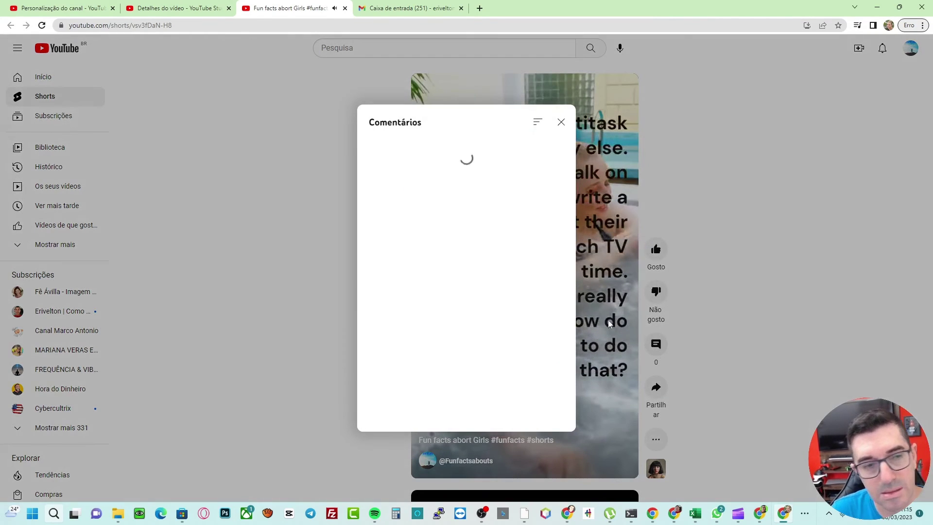
pyautogui.click(462, 152)
pyautogui.hotkey('ctrl', 'v')
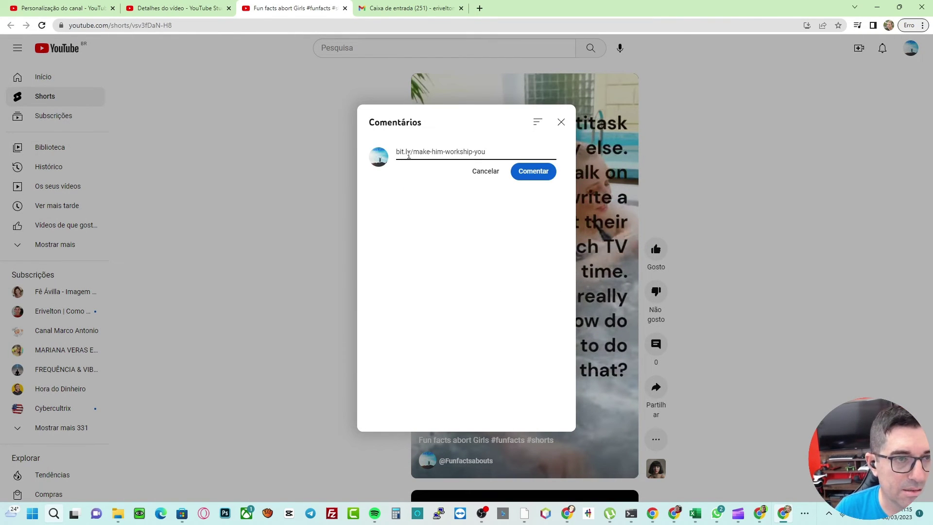
# In Google's translator, translate the product's "Say Hello To Make Him Worship You" sales text from English to Portuguese.
pyautogui.hotkey('ctrl', 'shift', 'Tab')
pyautogui.hotkey('ctrl', 'Tab')
pyautogui.hotkey('alt', 'Tab')
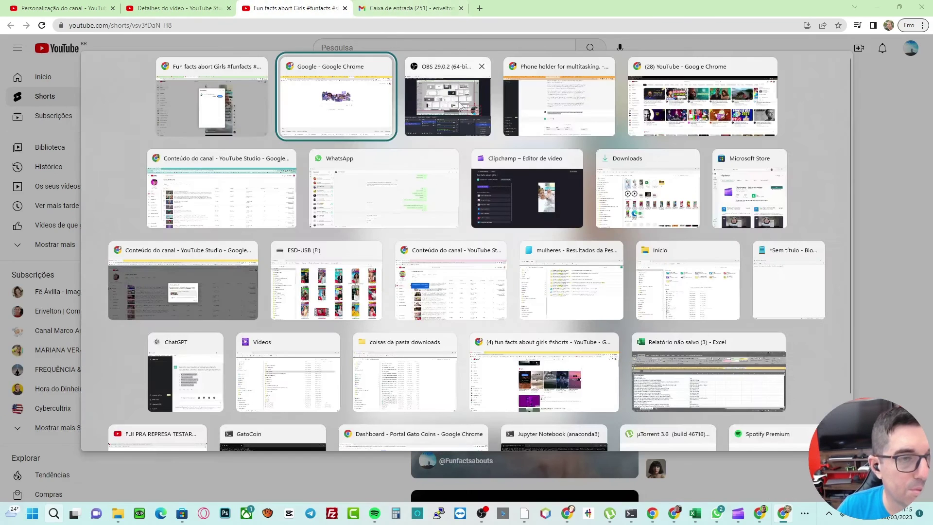
pyautogui.click(561, 117)
pyautogui.hotkey('alt', 'Tab')
pyautogui.press('Tab')
pyautogui.hotkey('ctrl', 'a')
pyautogui.write('Say Hello To "Make Him Worship You". . . The Astonishing Women’s Relationship Offer That Is Making Our Exclusive Group Of Affiliates Disgustingly Rich')
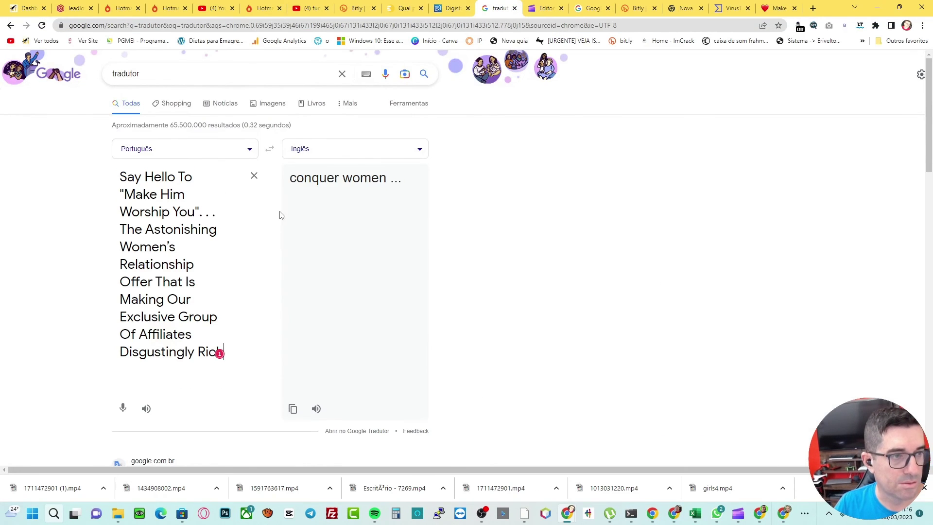
pyautogui.click(269, 147)
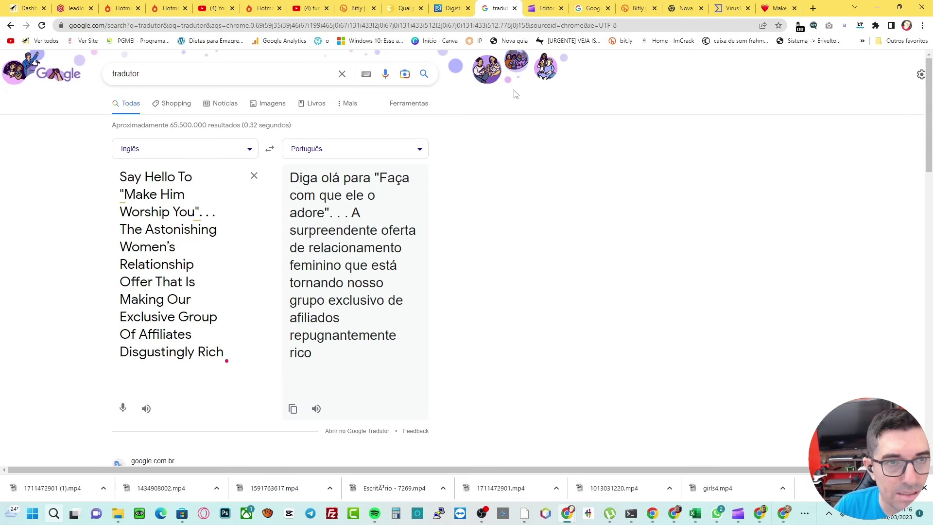
# Switch to the Portal Gato Coins dashboard and open its AI tool for creating a call to action.
pyautogui.moveTo(787, 518)
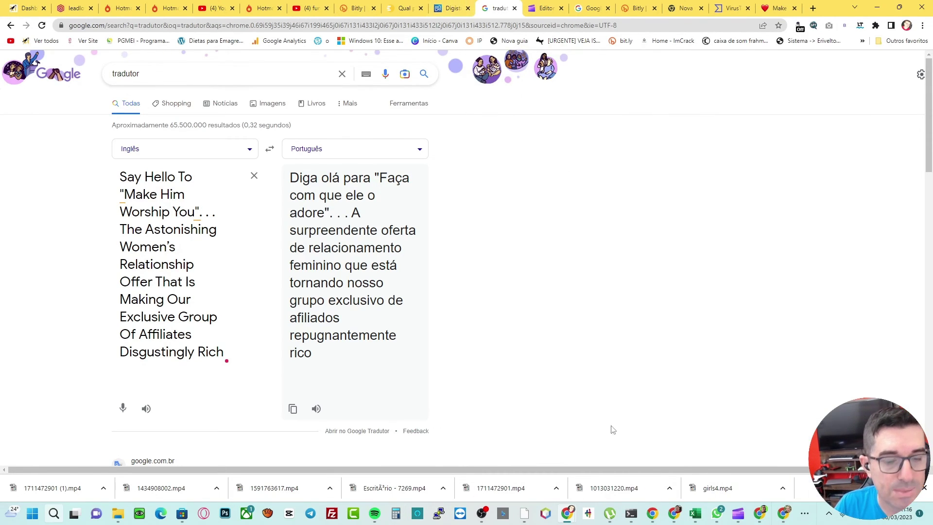
pyautogui.click(674, 513)
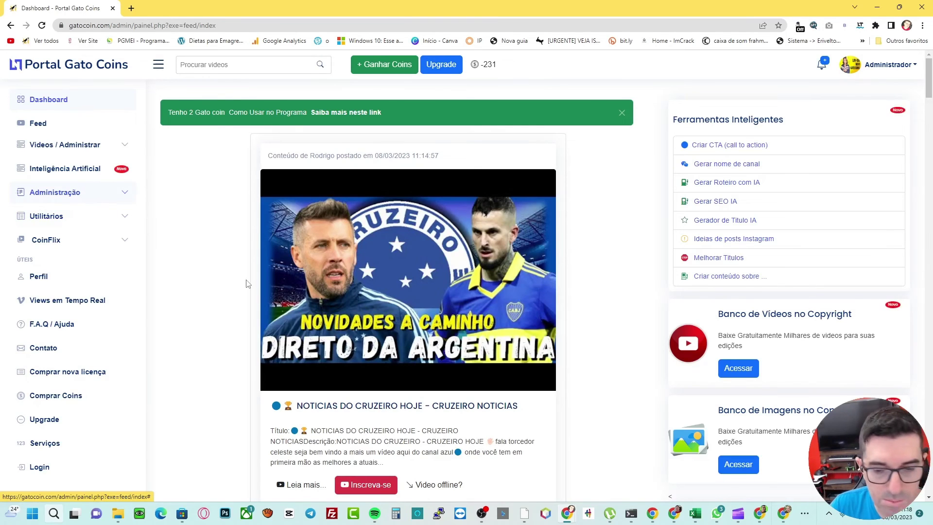
pyautogui.click(507, 514)
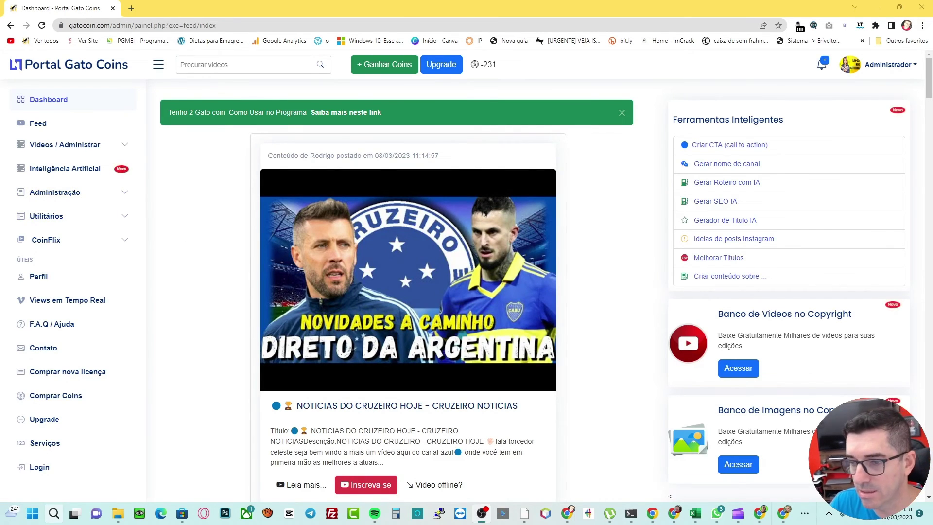
pyautogui.click(86, 174)
pyautogui.scroll(-4, 86, 216)
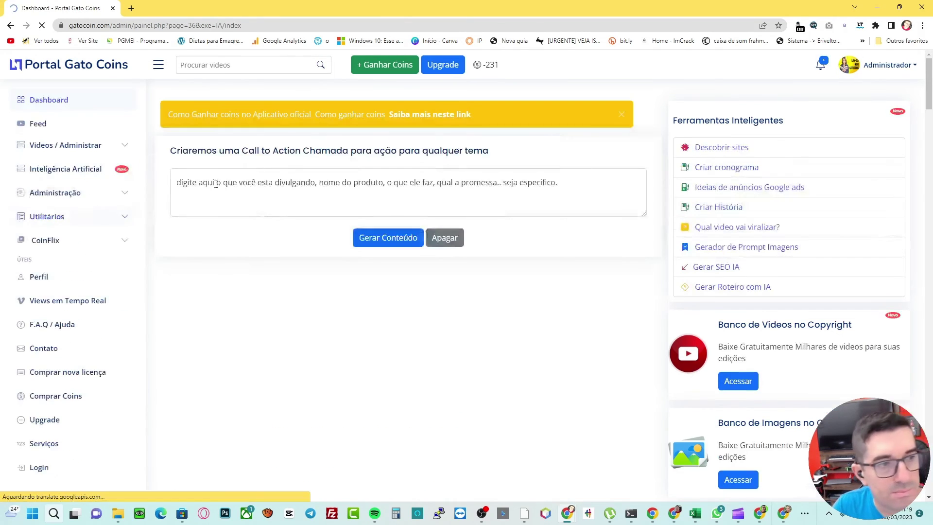
# Generate a call to action from the "Say Hello To Make Him Worship You" sales text.
pyautogui.click(271, 191)
pyautogui.write('Say Hello To "Make Him Worship You". . . The Astonishing Women’s Relationship Offer That Is Making Our Exclusive Group Of Affiliates Disgustingly Rich')
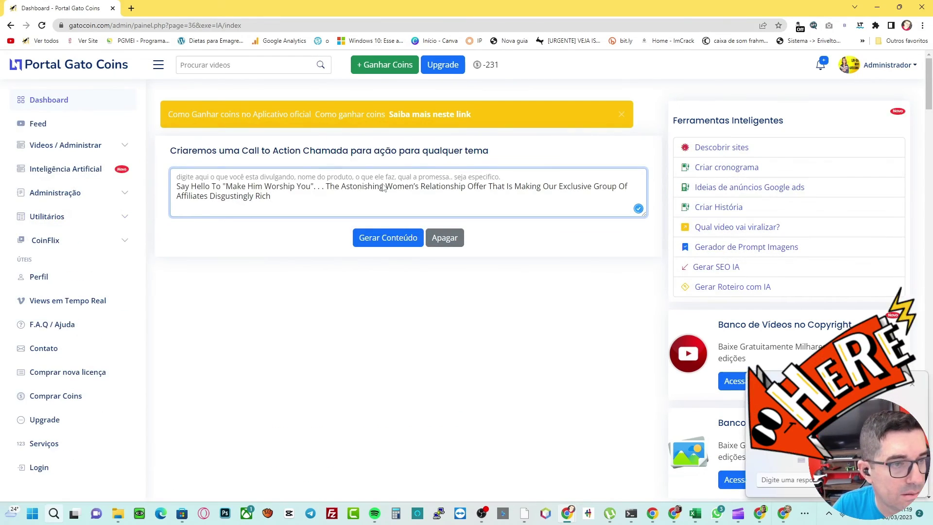
pyautogui.click(388, 237)
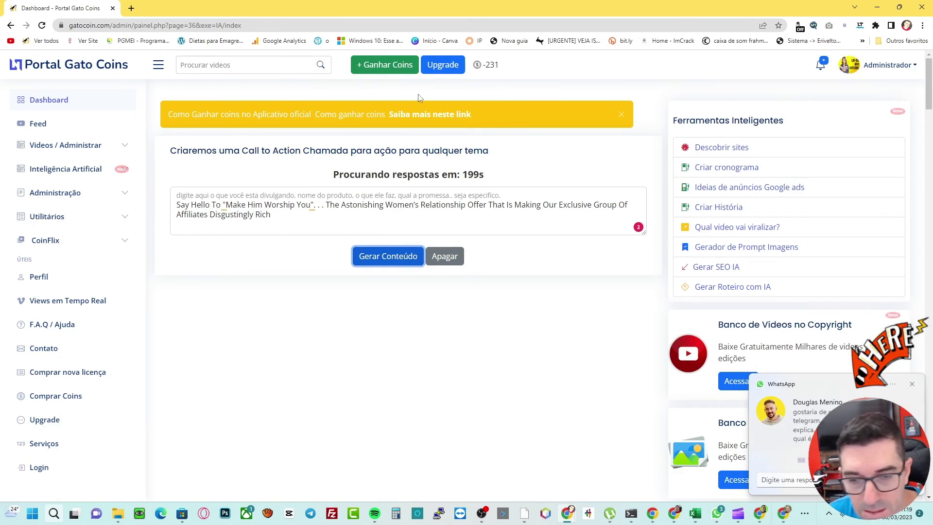